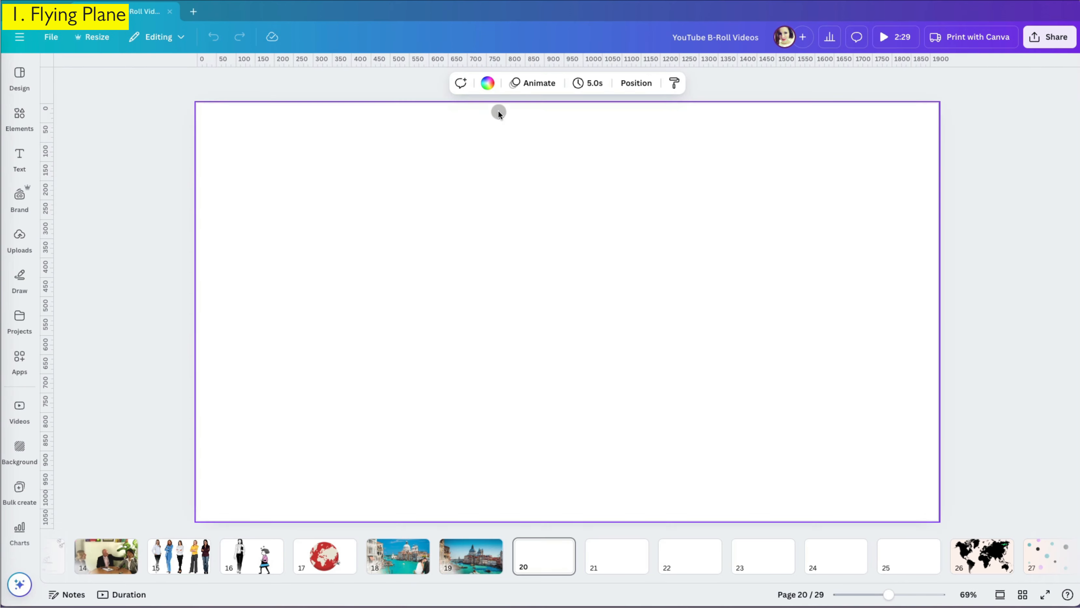
Set the blank page 20 background to the light pink document color.
click(489, 84)
click(189, 318)
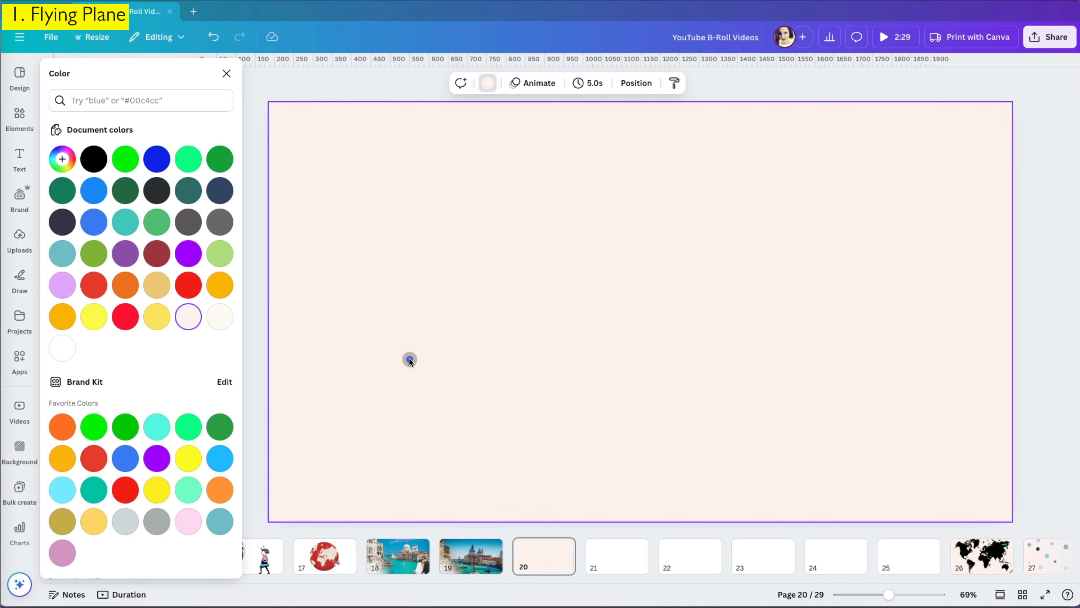
click(252, 155)
Search the elements for "world map", add the black map graphic and enlarge it to about 1,846 by 1,048, nearly filling the page.
click(61, 101)
text(world map)
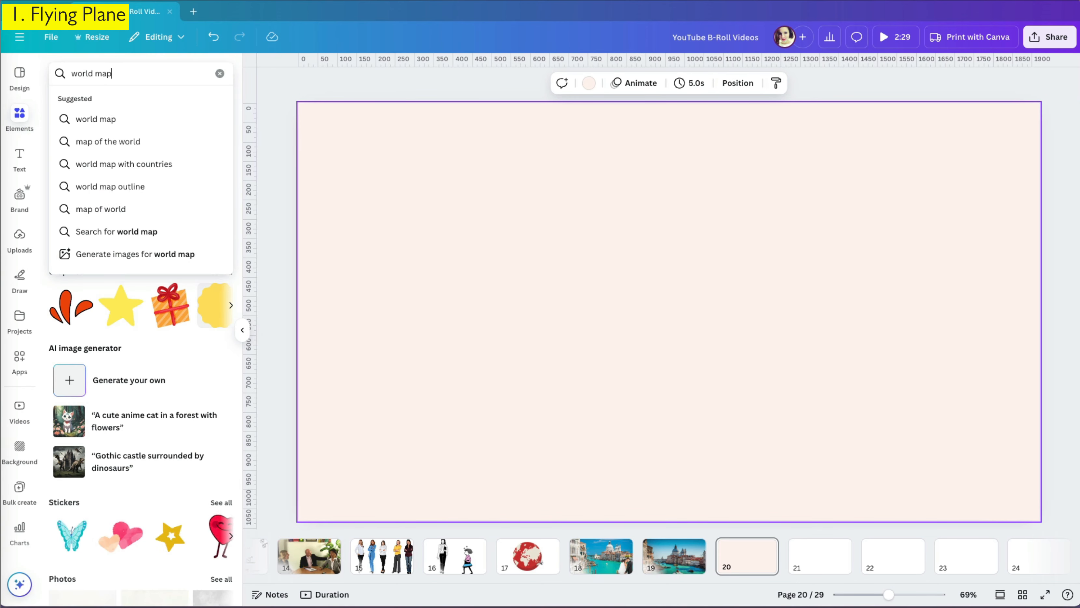
key(Return)
click(72, 260)
drag(602, 344, 392, 460)
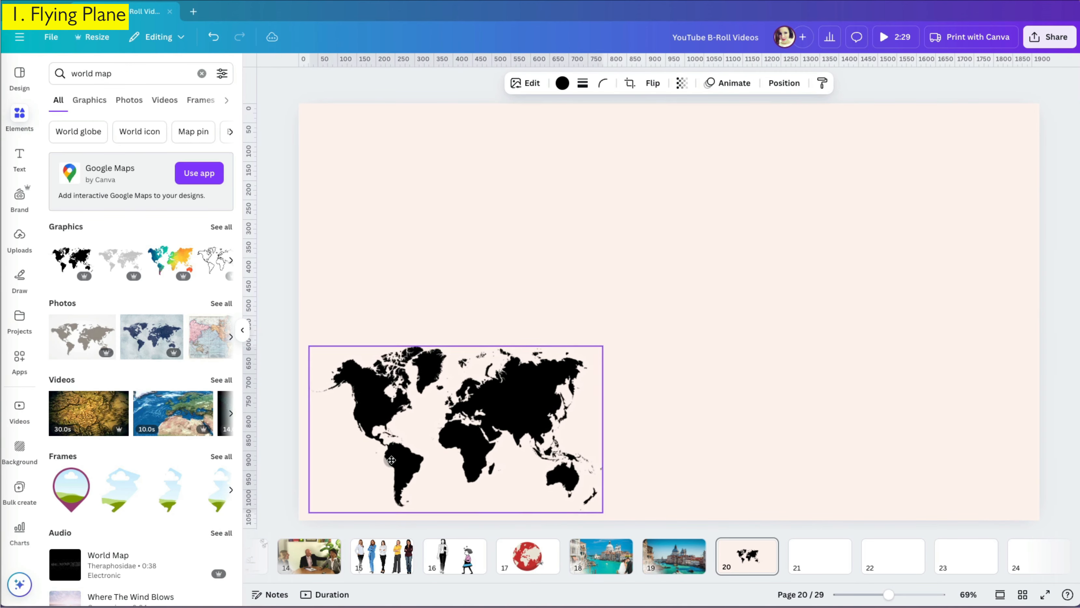
drag(603, 346, 1021, 109)
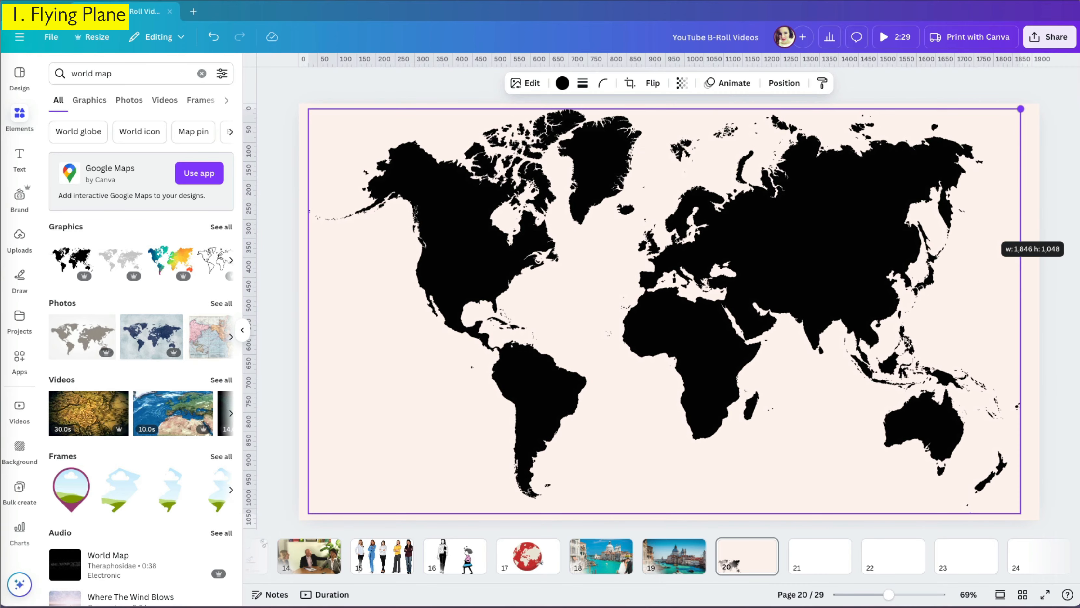
click(1026, 233)
Search the elements for "star", add the five-pointed star shape and color it yellow.
click(201, 73)
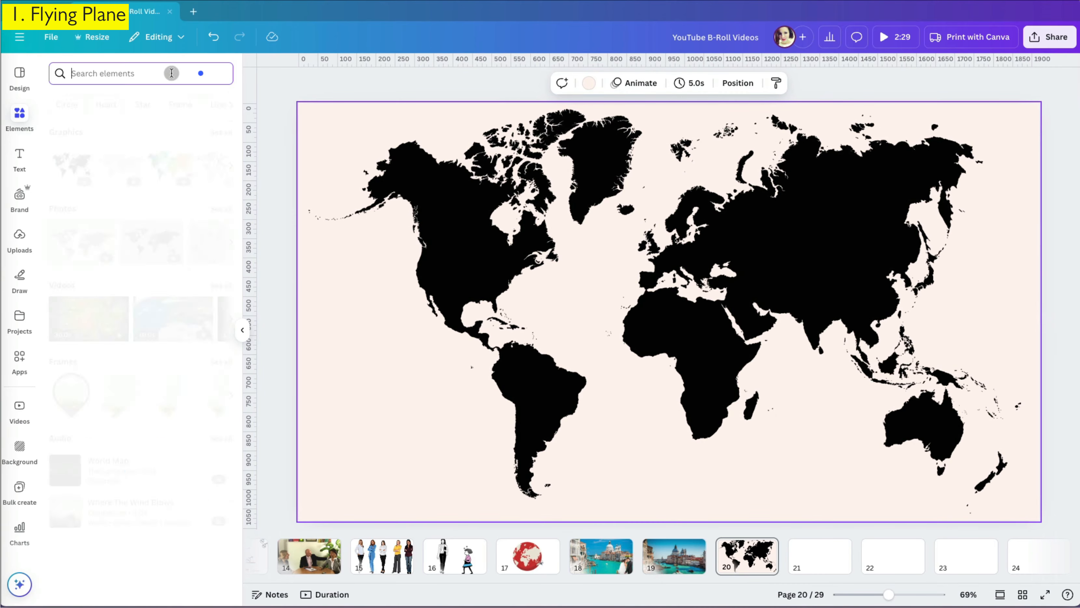
text(star)
key(Return)
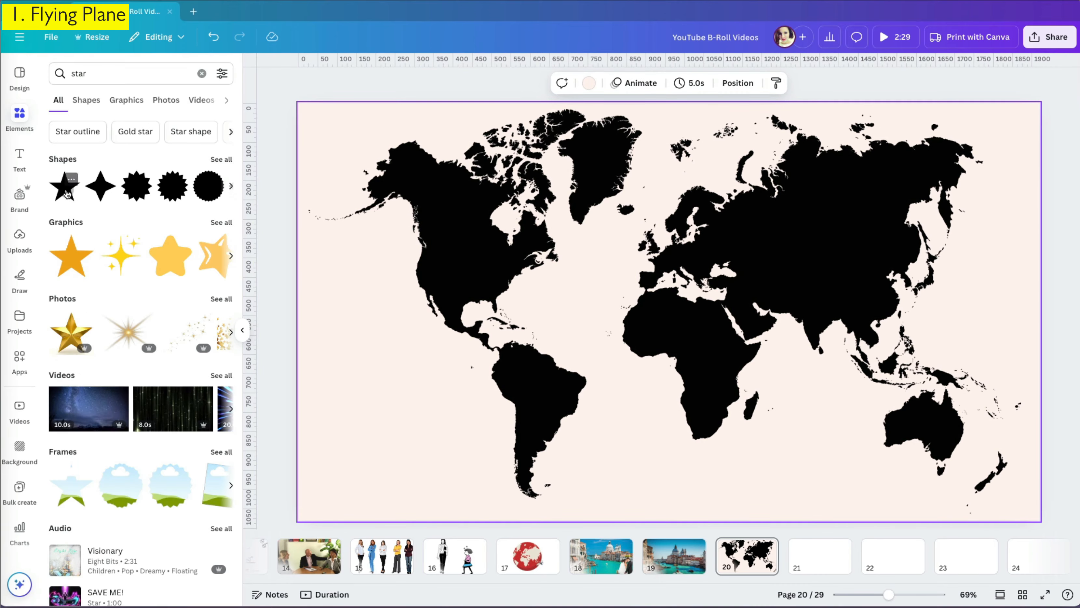
click(67, 194)
click(426, 87)
click(157, 311)
Spread small yellow stars over northeastern Asia, China, Africa, South America and North America, adjusting their positions on the map.
drag(735, 374, 676, 348)
drag(676, 347, 538, 365)
drag(538, 365, 441, 262)
click(400, 370)
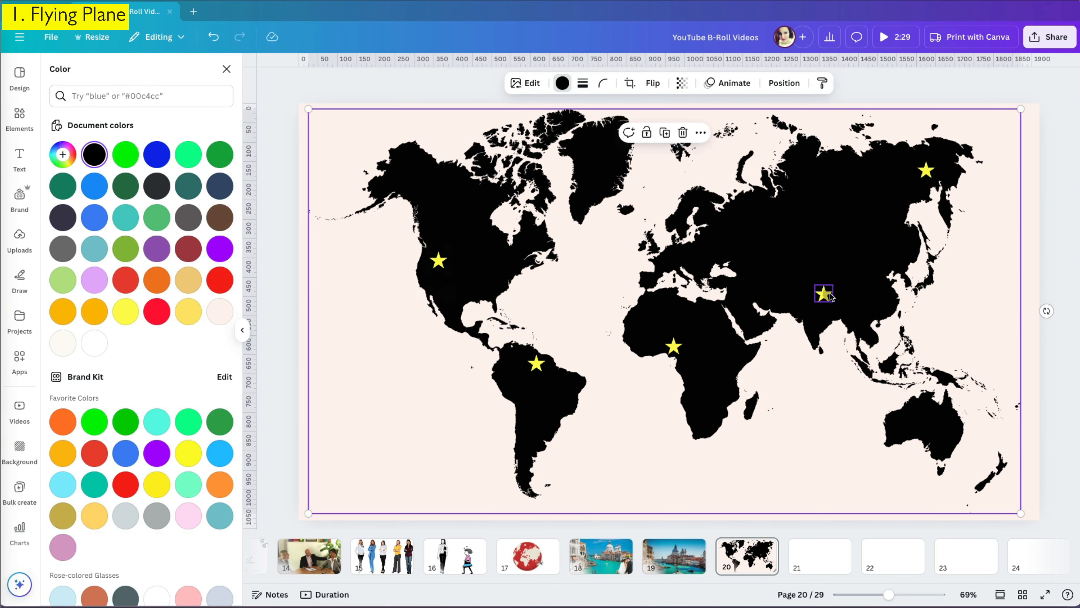
drag(831, 296, 862, 292)
drag(675, 348, 687, 356)
drag(538, 365, 546, 365)
drag(440, 261, 439, 269)
click(392, 298)
Search the graphics for "plane" and add the solid black side-view airplane silhouette to the map.
click(19, 119)
click(178, 76)
text(plan)
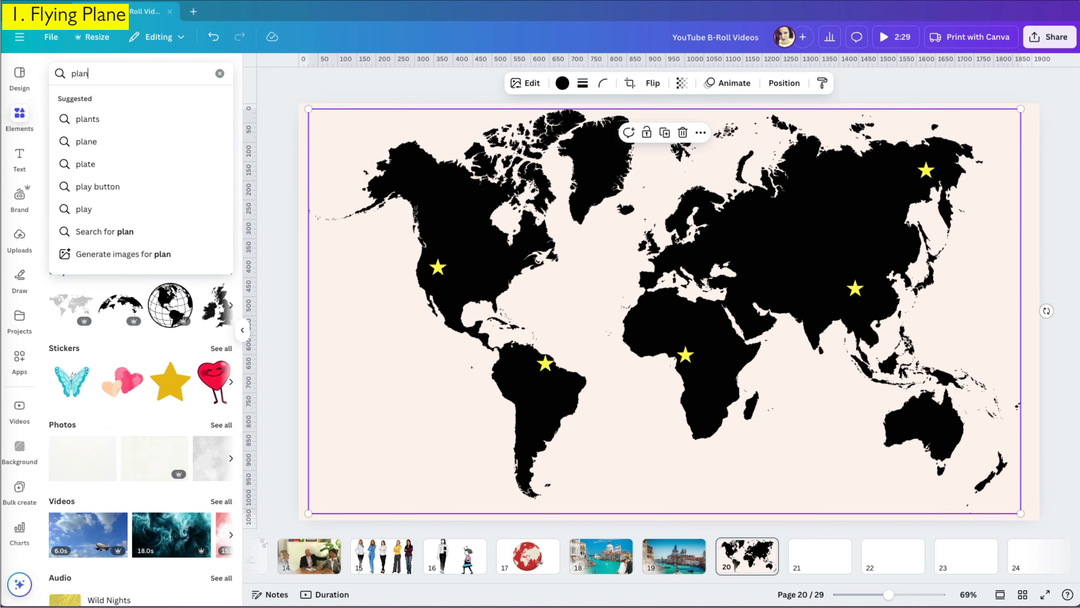
click(175, 141)
click(221, 159)
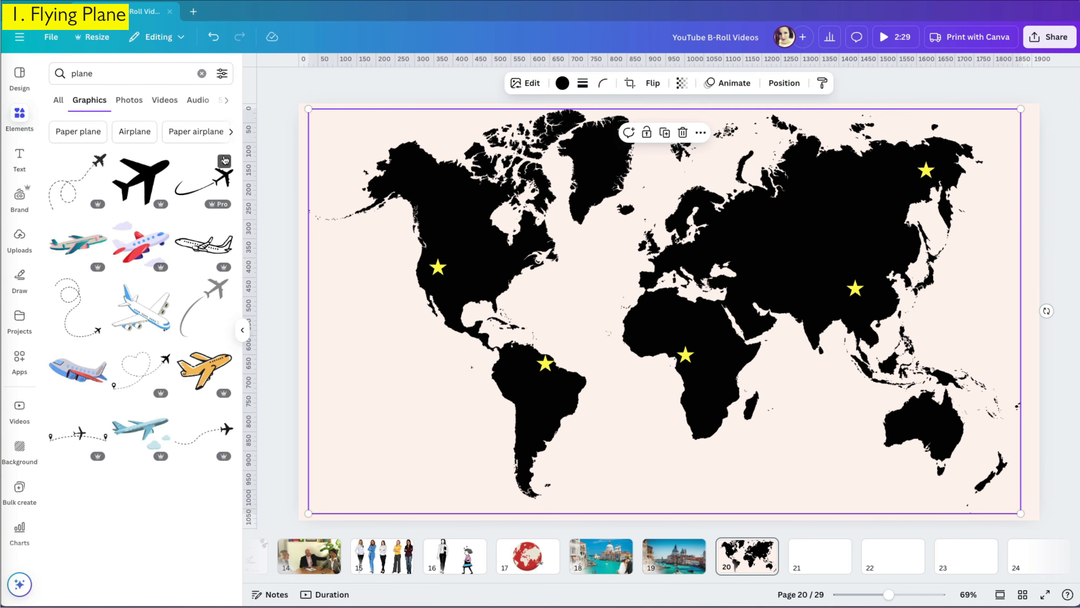
click(143, 493)
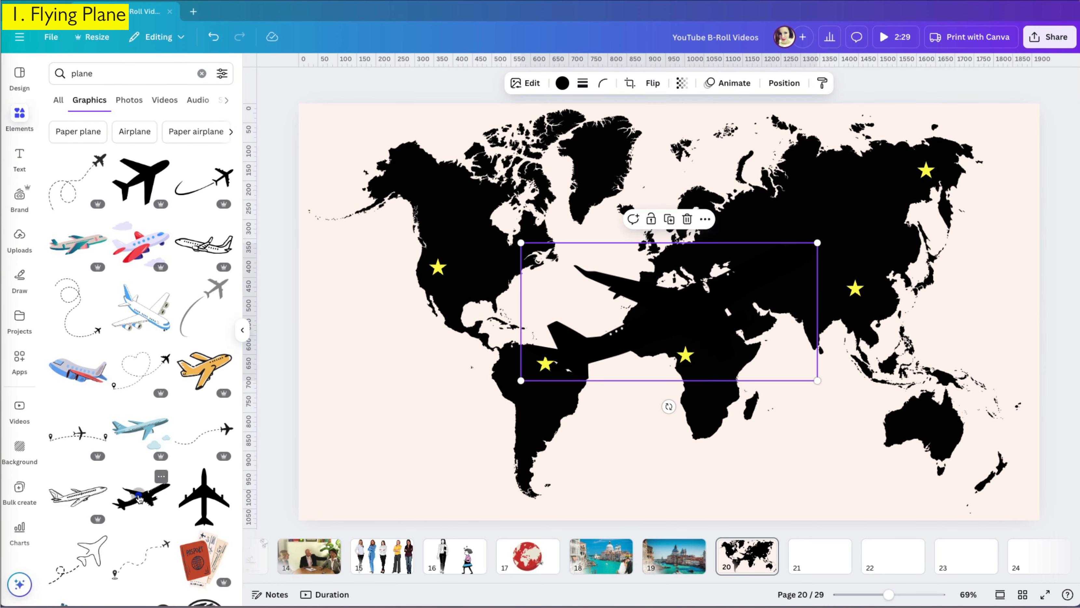
Recolor the airplane graphic bright green.
click(563, 83)
click(223, 98)
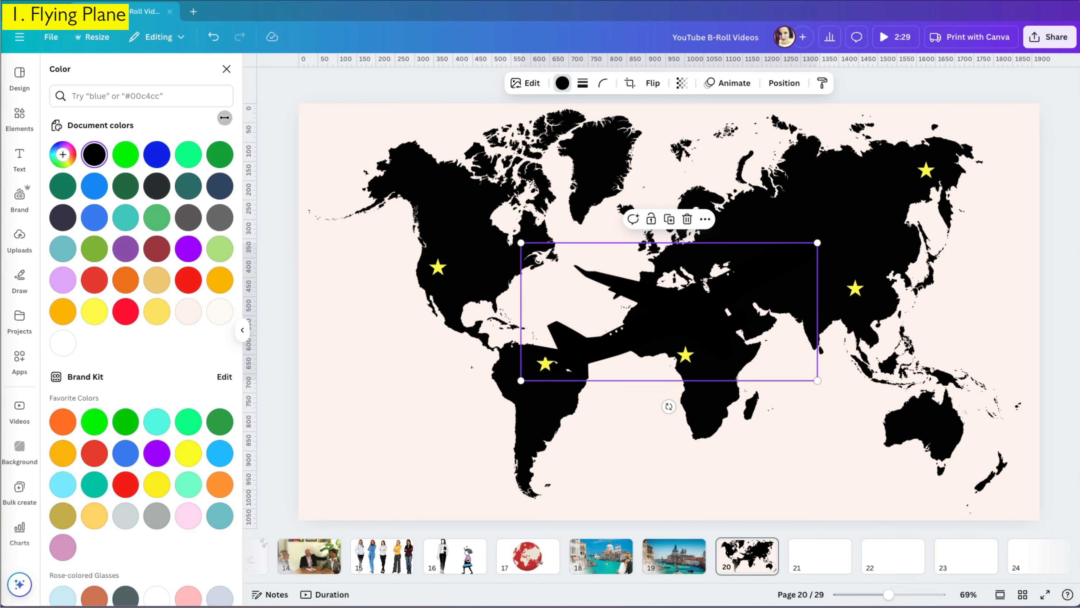
click(133, 159)
Flip the plane horizontally, then shrink and rotate it to fly level over the star in northeastern Asia.
click(653, 83)
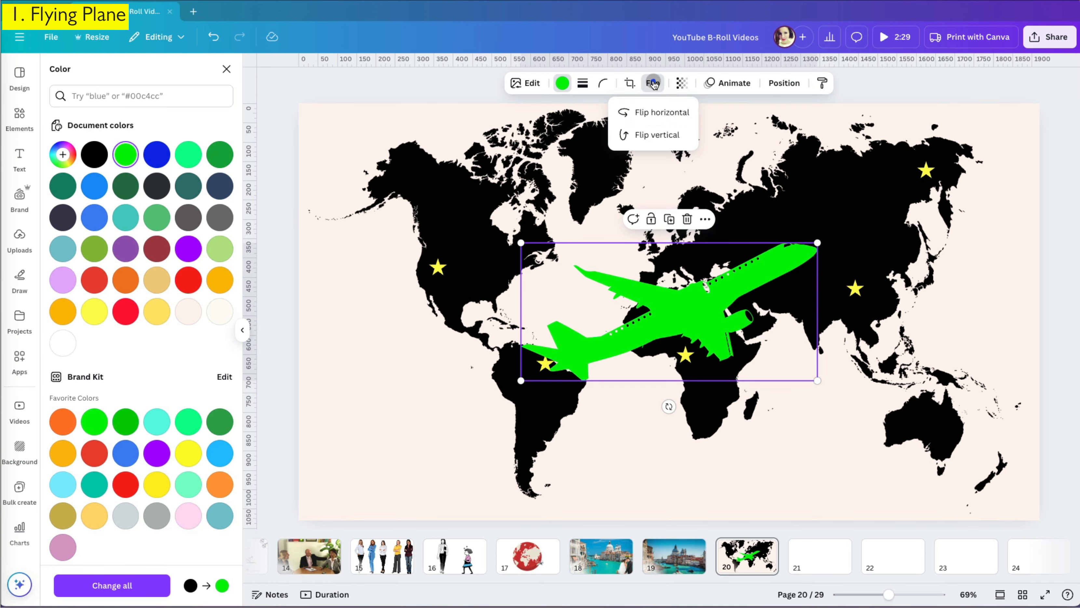
click(649, 107)
drag(817, 381, 928, 175)
drag(926, 214, 957, 227)
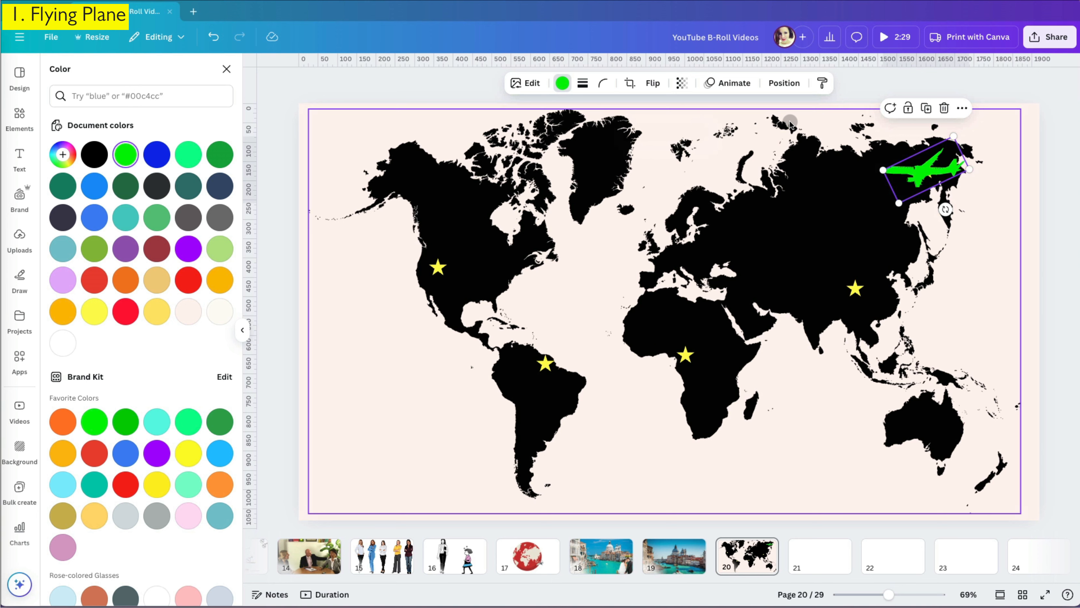
Create a custom animation that flies the plane from northeastern Asia past the China, Africa and South America stars to the North America star.
click(739, 87)
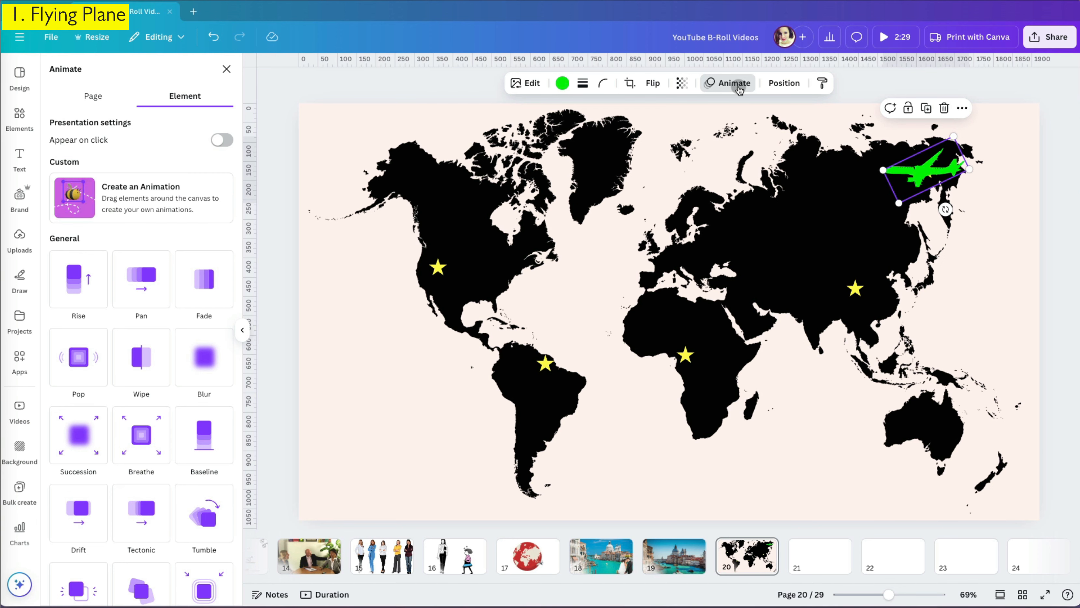
click(89, 189)
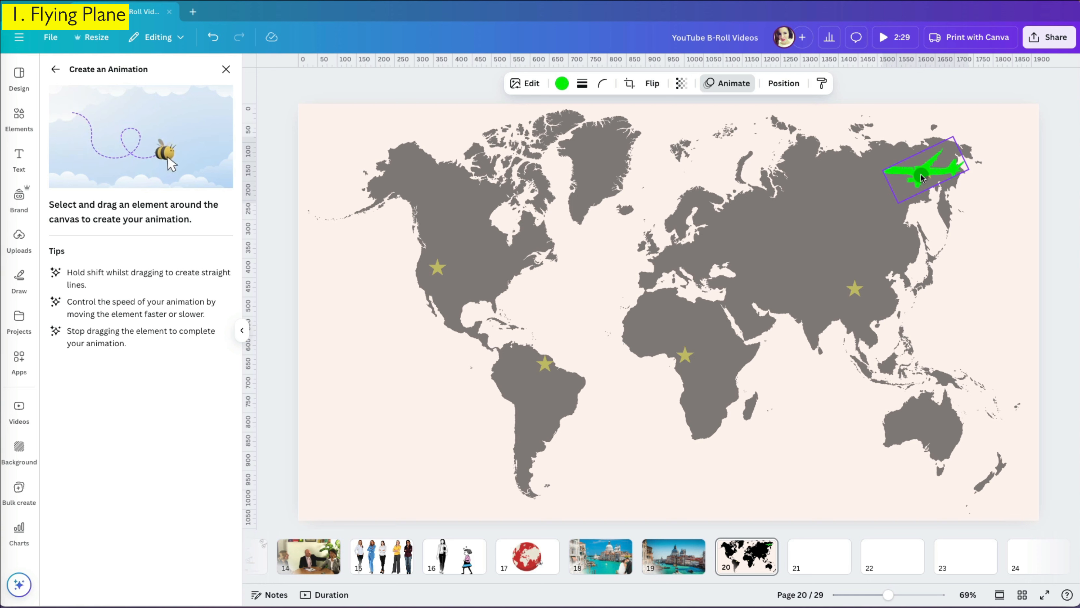
mouse_move(905, 178)
mouse_down()
mouse_move(874, 194)
mouse_move(848, 293)
mouse_move(686, 356)
mouse_move(556, 376)
mouse_move(523, 323)
mouse_move(490, 304)
mouse_move(485, 284)
mouse_move(439, 276)
mouse_up()
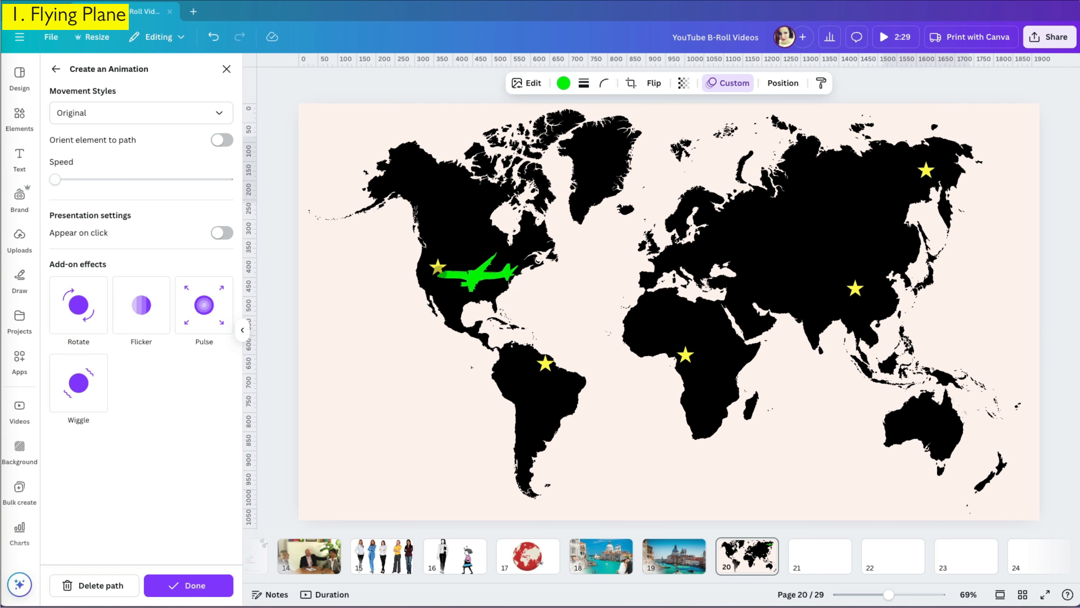
click(297, 193)
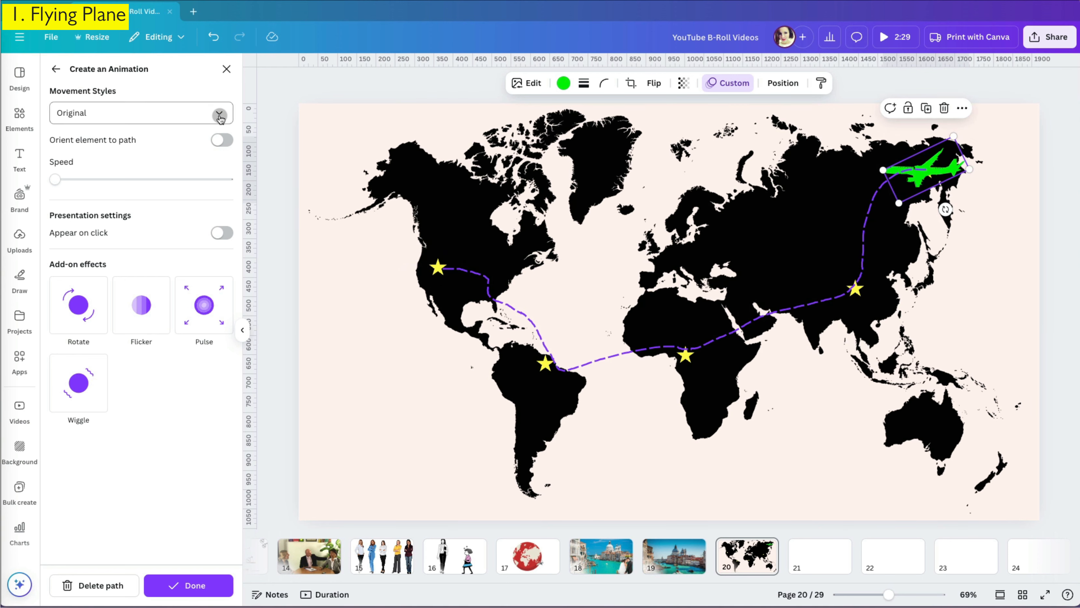
Try the Smooth movement style with different speeds and with the plane oriented to its path.
click(219, 115)
click(118, 170)
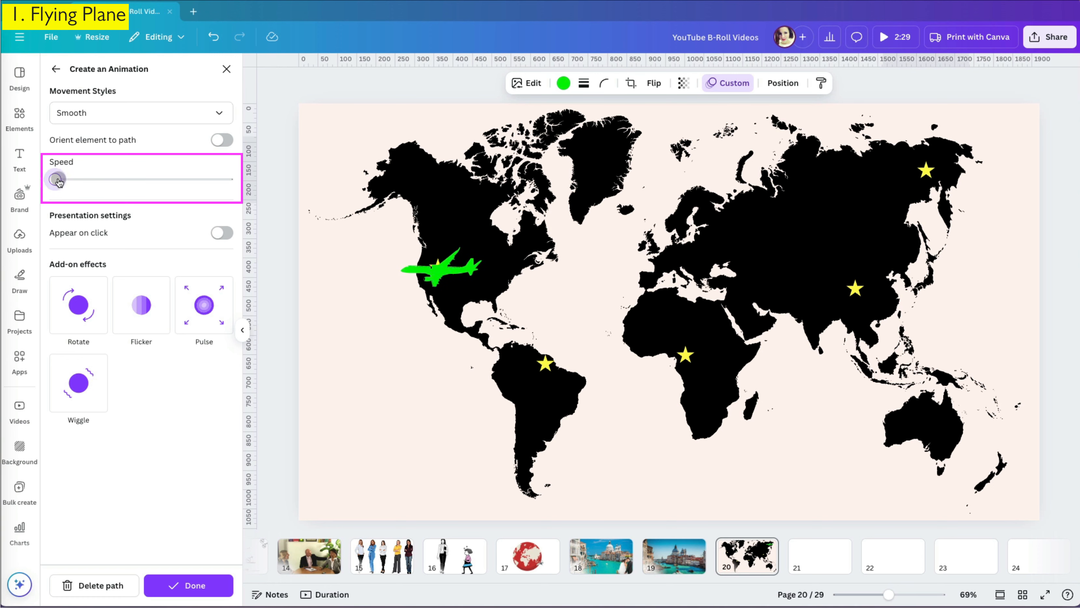
drag(59, 182, 81, 182)
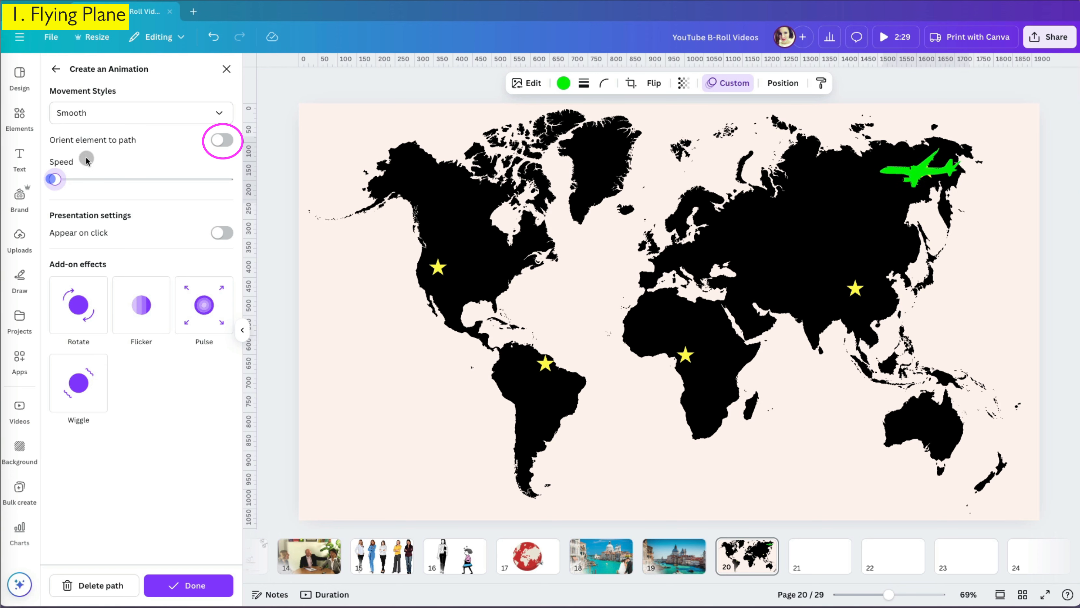
click(224, 147)
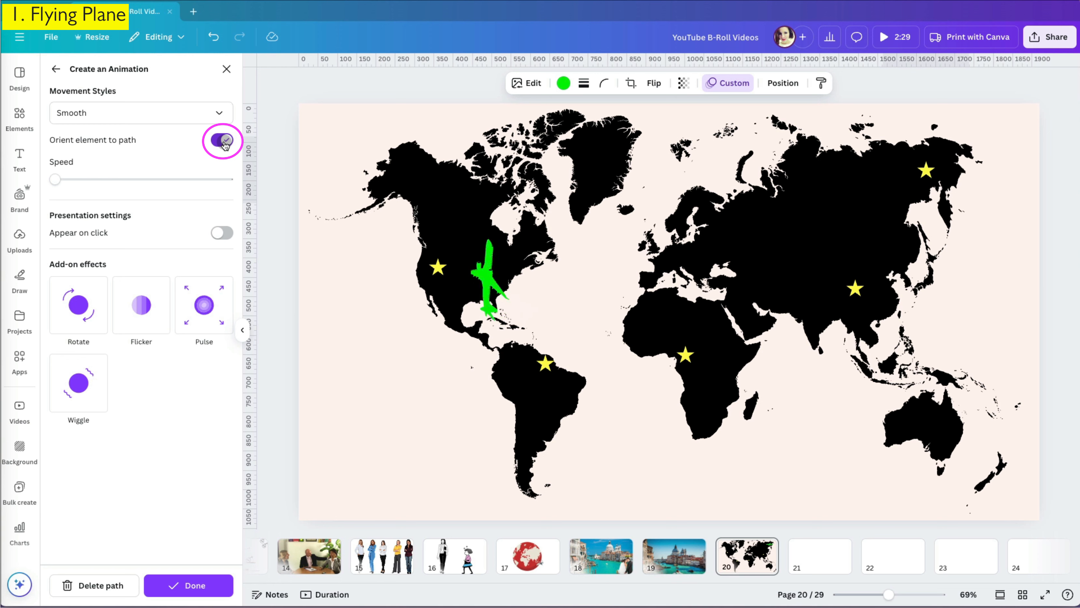
click(223, 142)
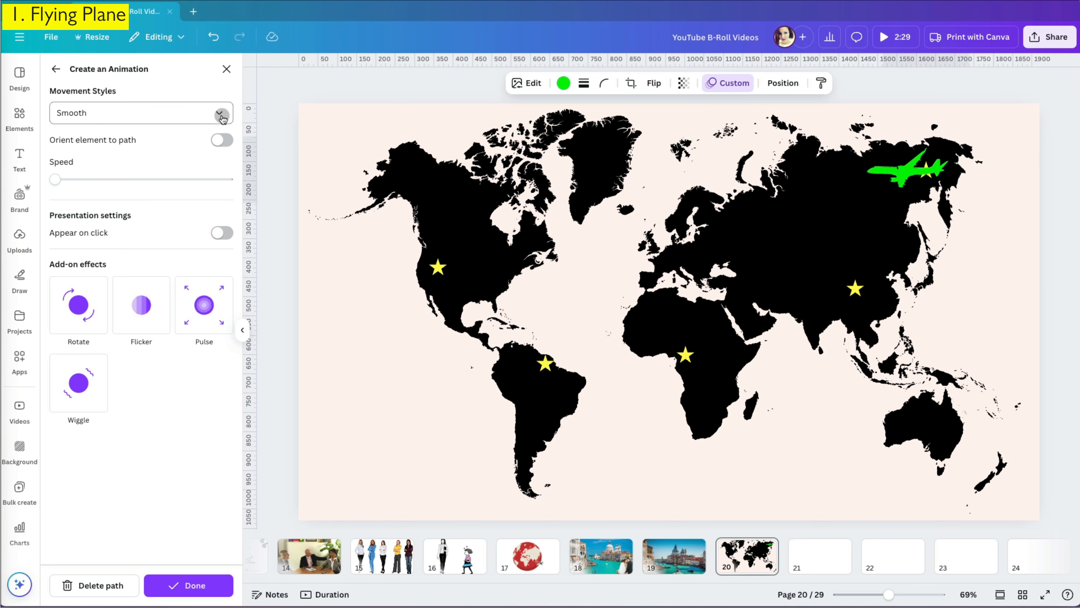
Set the plane animation's movement style to Steady.
click(221, 117)
click(130, 186)
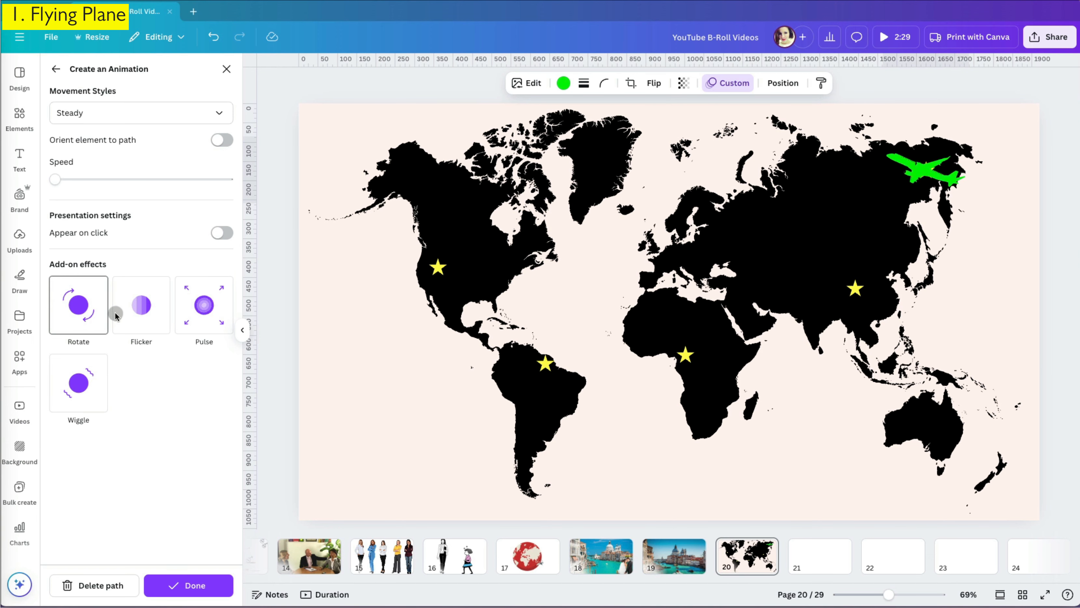
Try the Flicker add-on effect at a low speed and preview the general animations, returning to the custom animation settings.
click(146, 315)
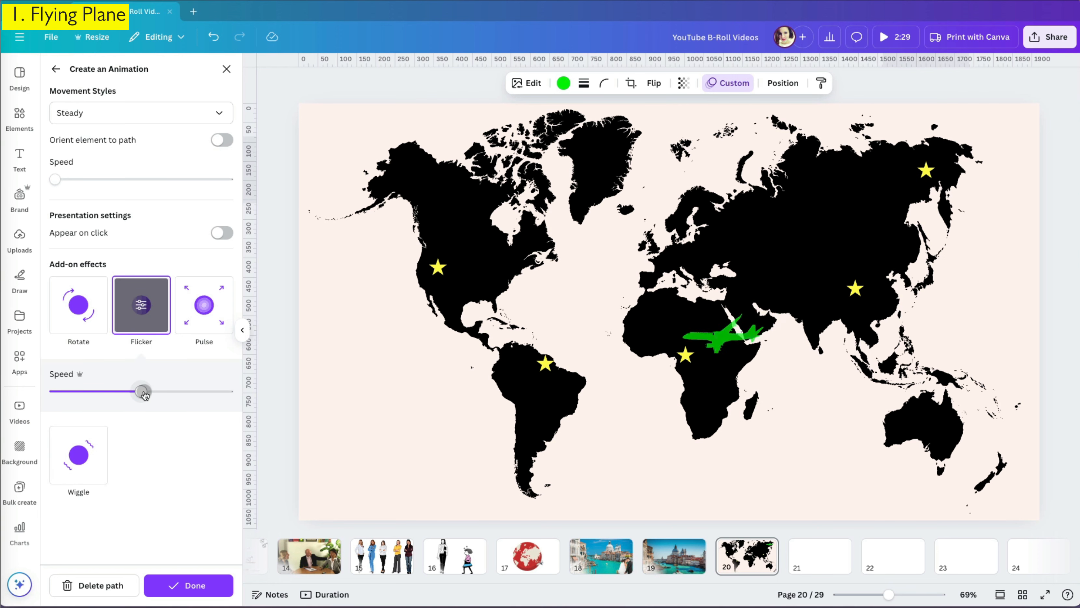
drag(152, 390, 62, 393)
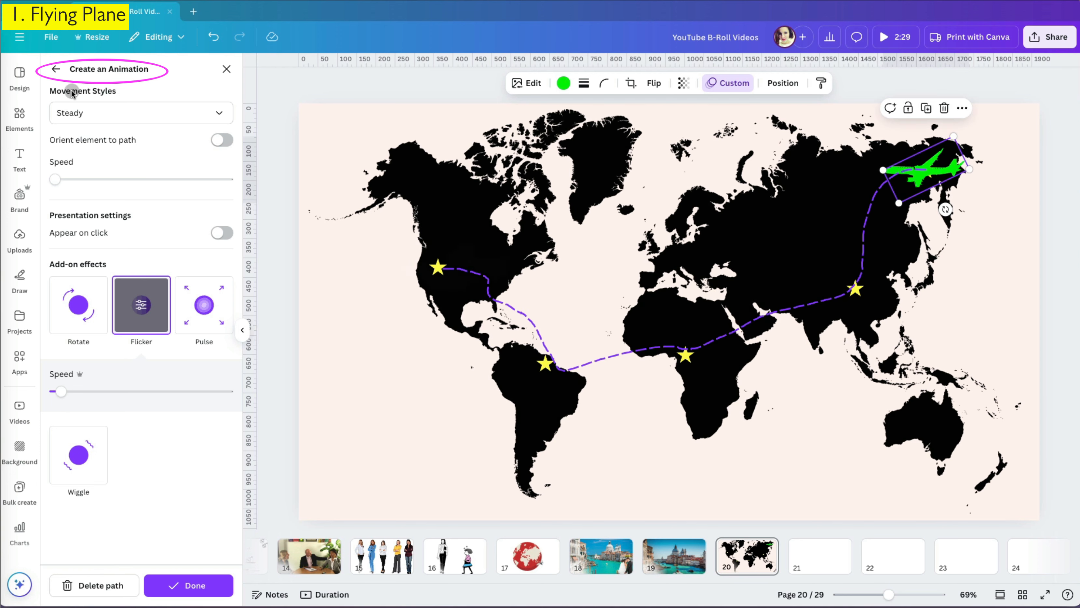
click(56, 69)
click(141, 517)
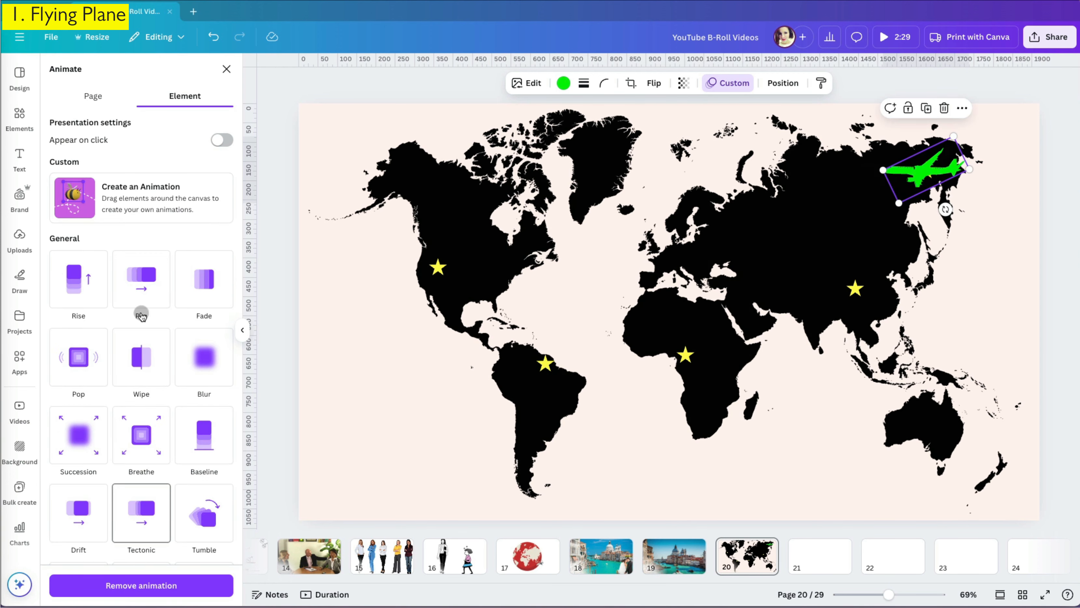
click(145, 207)
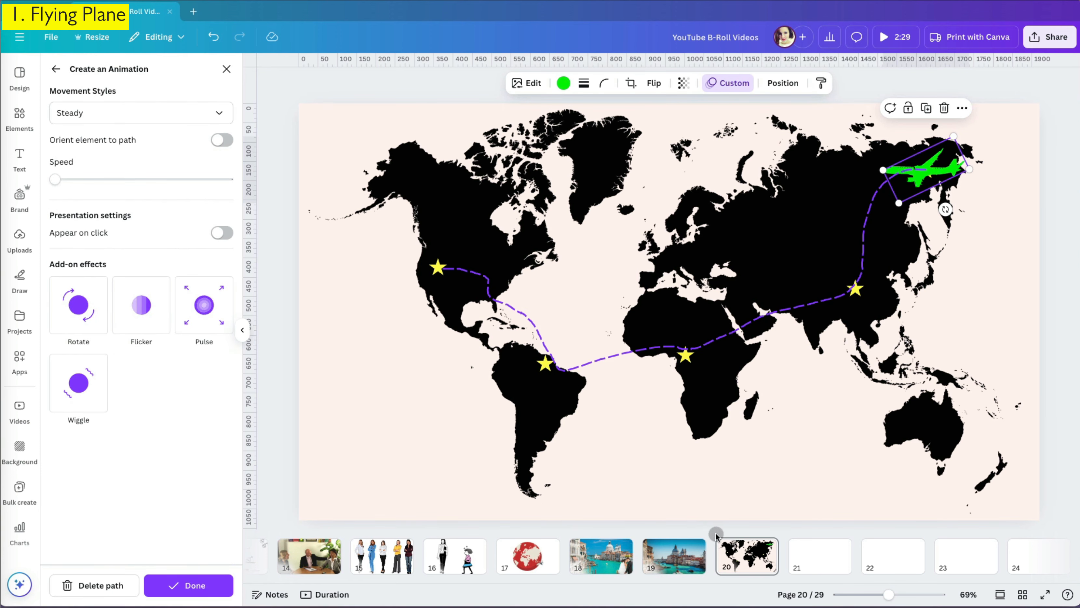
Show the page timeline and place the playhead at the start of the world map page.
click(347, 592)
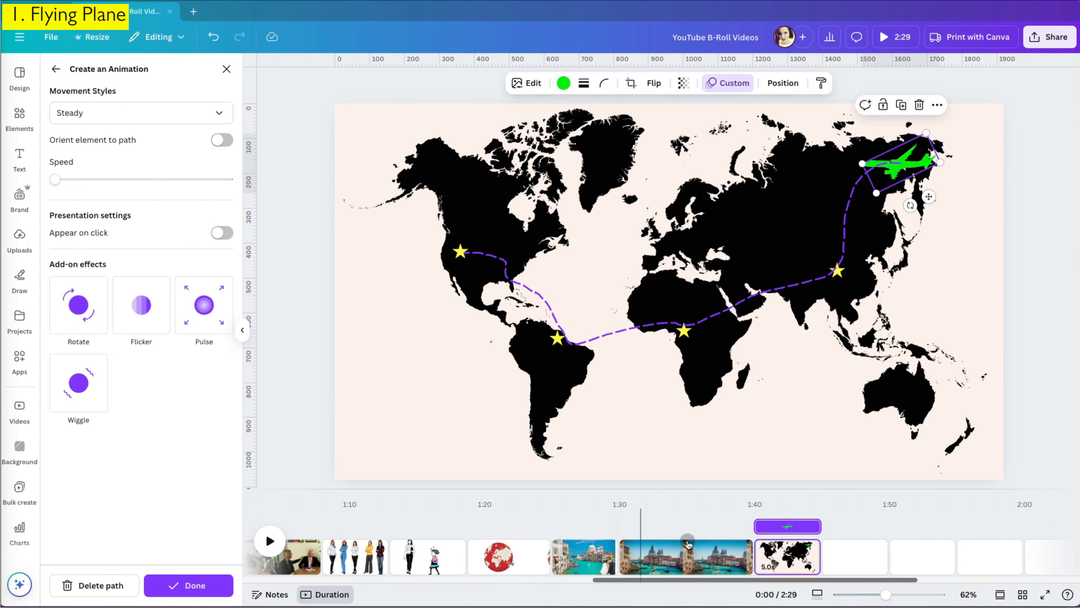
click(752, 524)
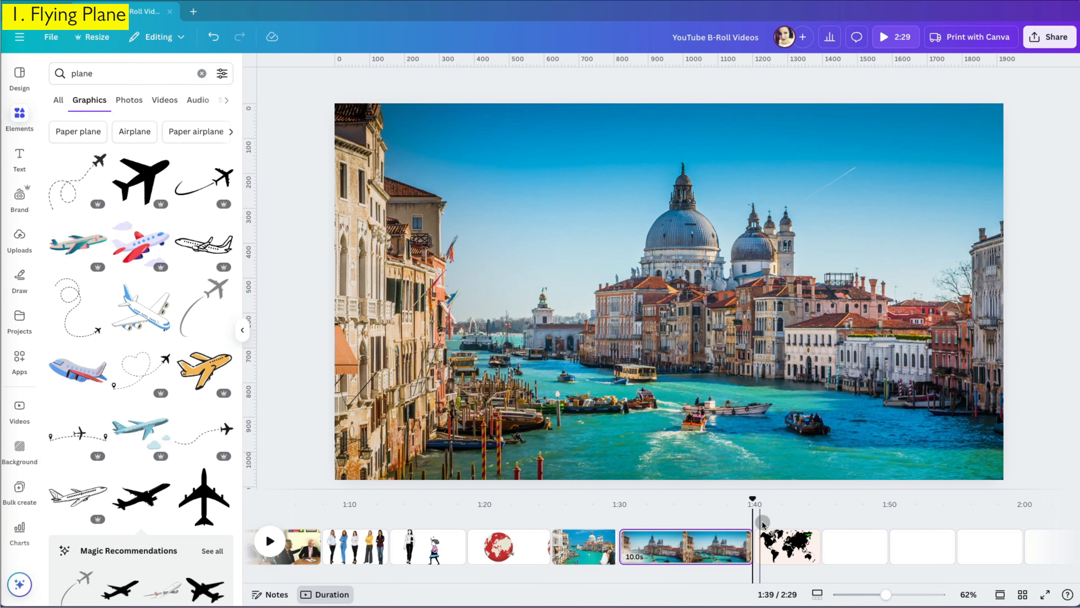
click(756, 520)
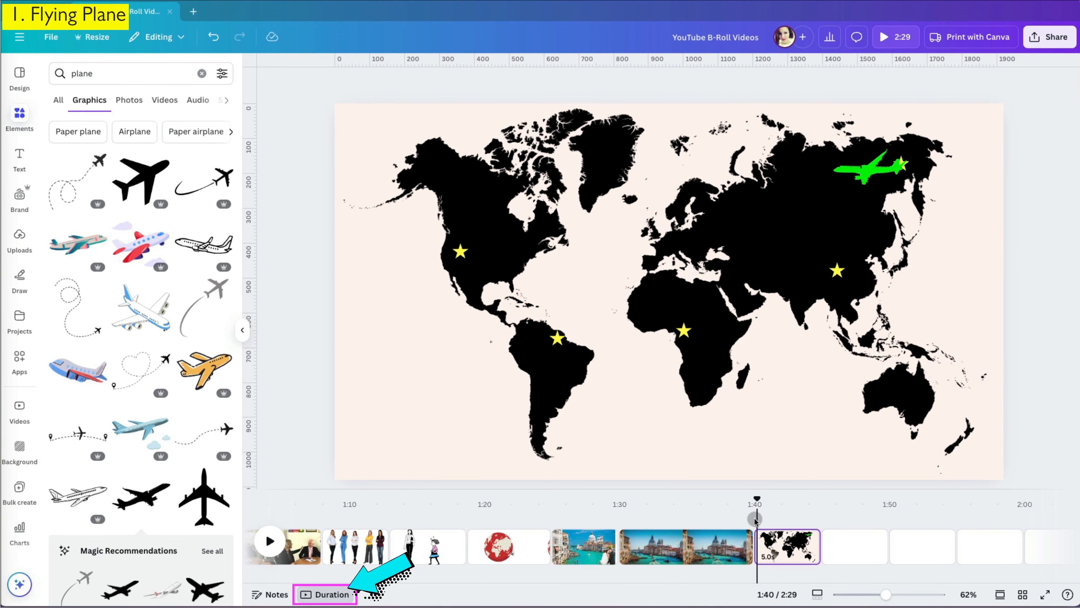
click(754, 519)
Move the blank page 21 ahead of the world map page and play the design from the start of the map page.
click(866, 540)
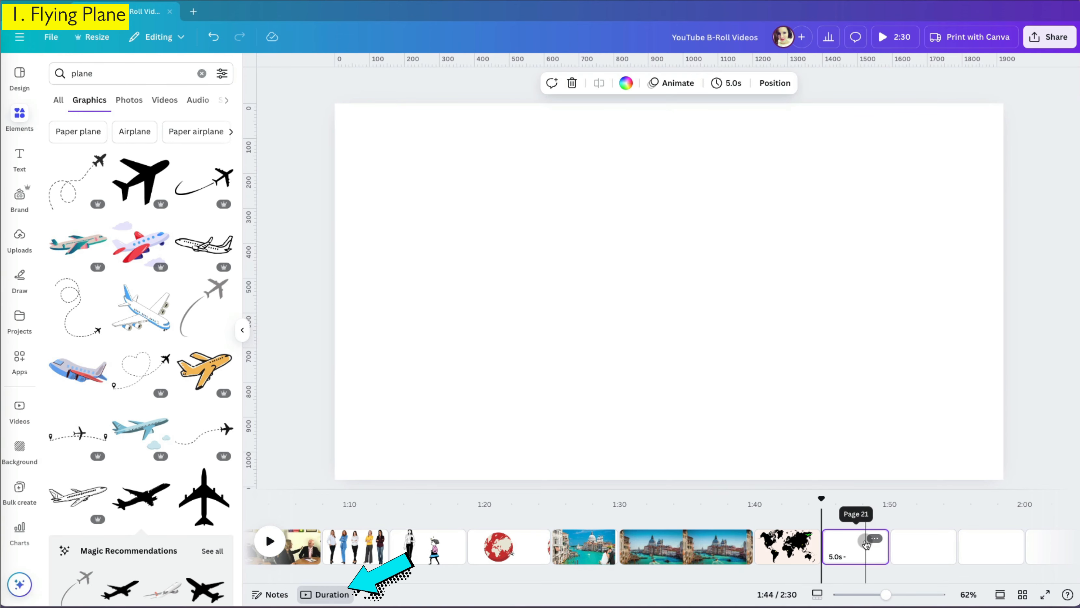
drag(863, 541, 794, 529)
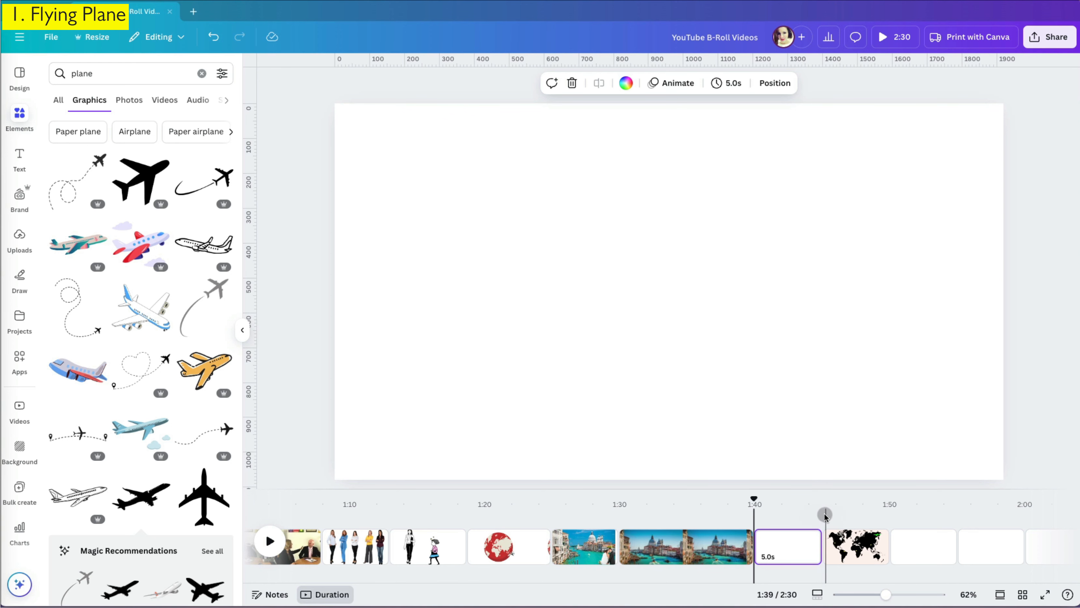
click(823, 515)
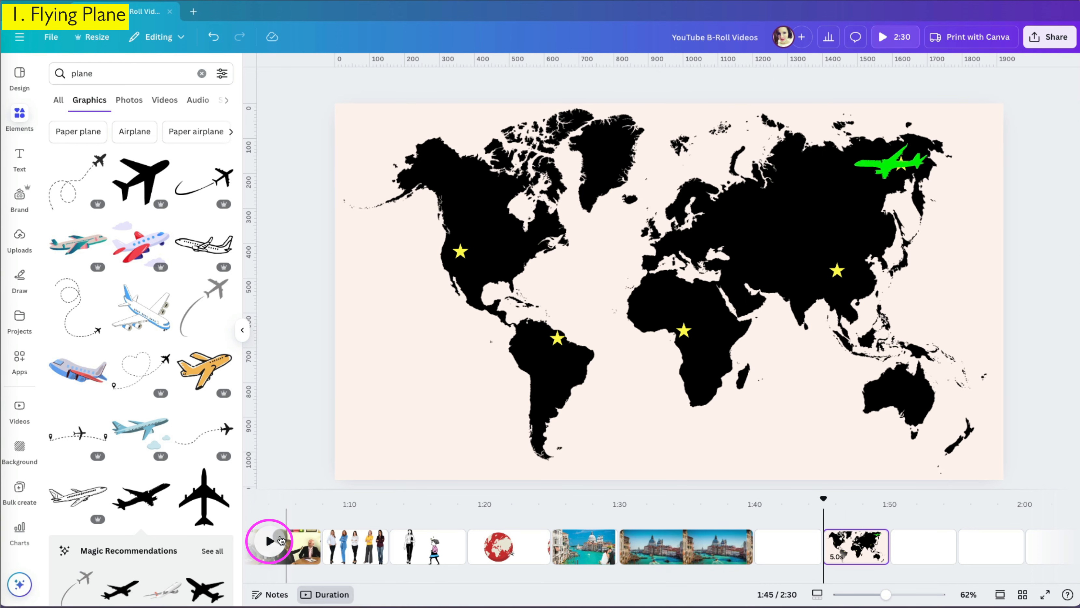
click(280, 540)
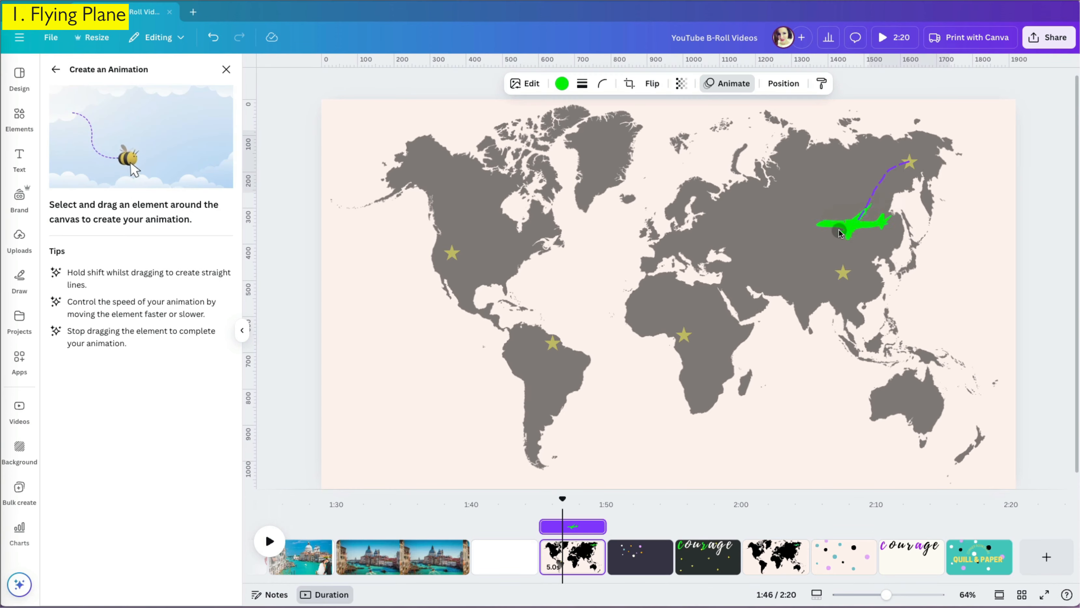
Redraw the plane's custom animation path from the northeastern Asia star across the map to the North America star.
drag(839, 230, 830, 244)
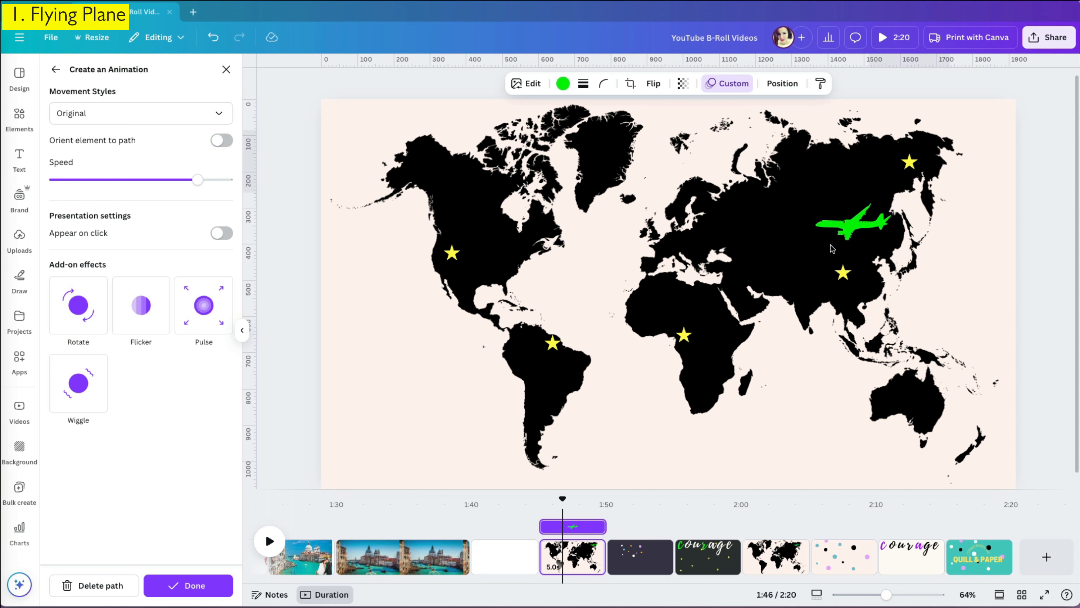
mouse_move(916, 162)
mouse_down()
mouse_move(842, 289)
mouse_move(710, 325)
mouse_move(643, 368)
mouse_move(570, 371)
mouse_move(544, 359)
mouse_move(541, 341)
mouse_move(477, 276)
mouse_up()
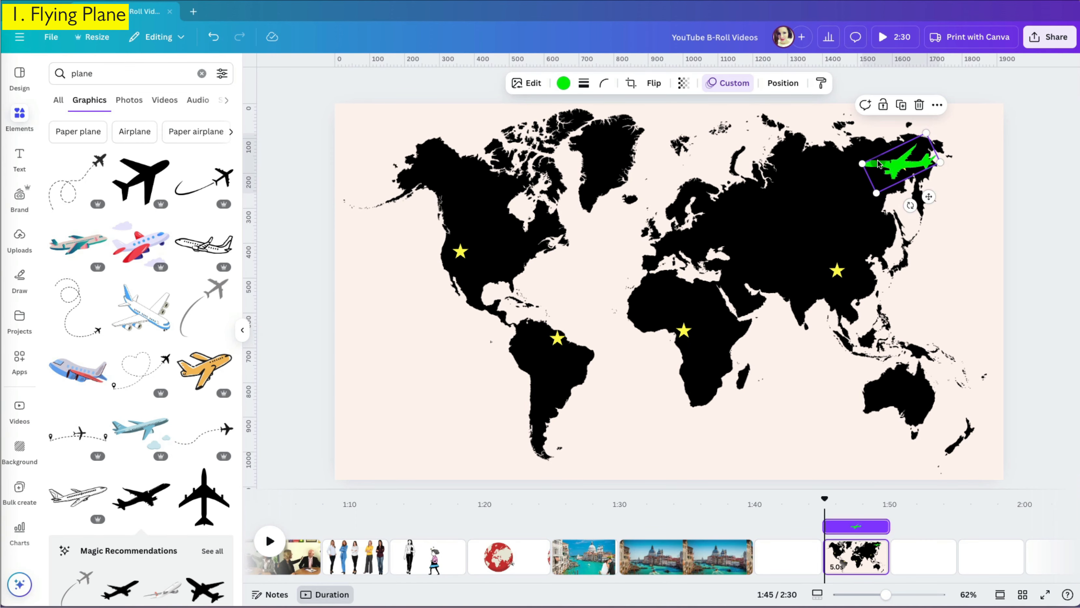
Delete the plane's animation path and redraw it from northeastern Asia through all the stars to the North America star.
click(733, 84)
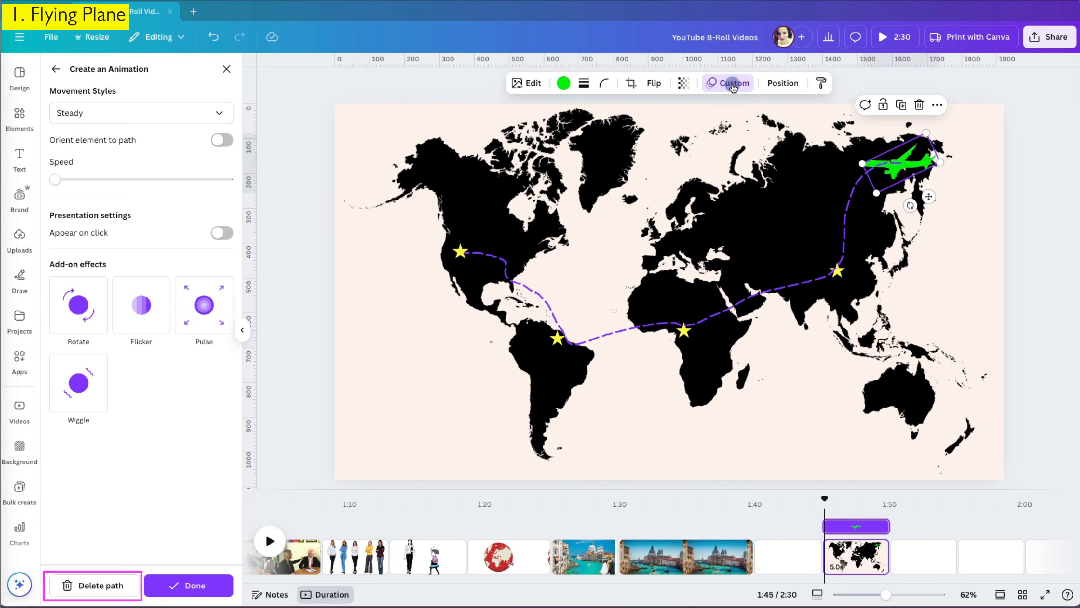
click(100, 589)
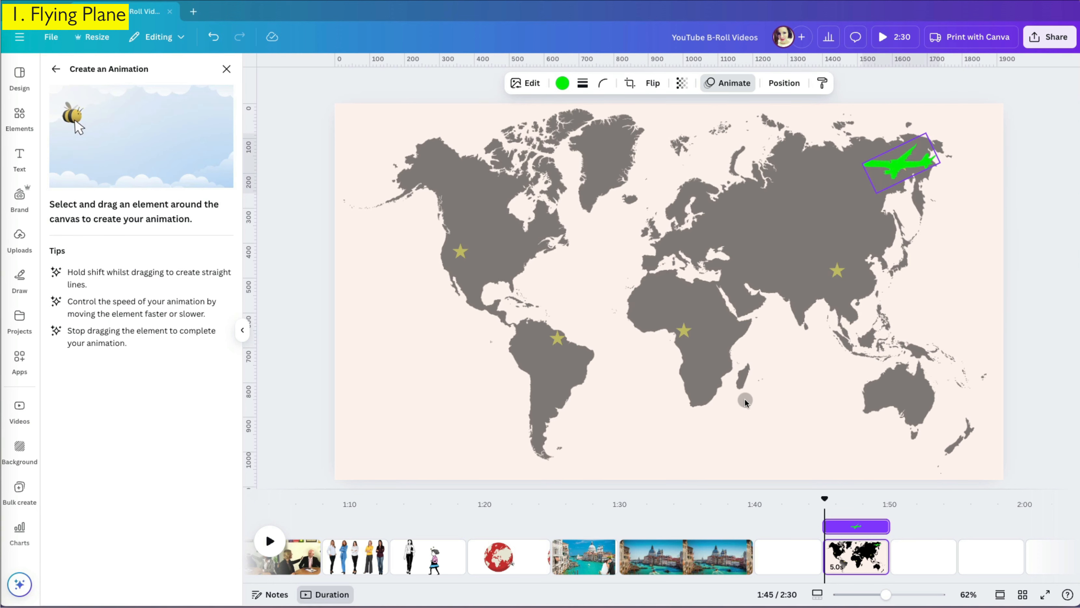
scroll(743, 399, down, 5)
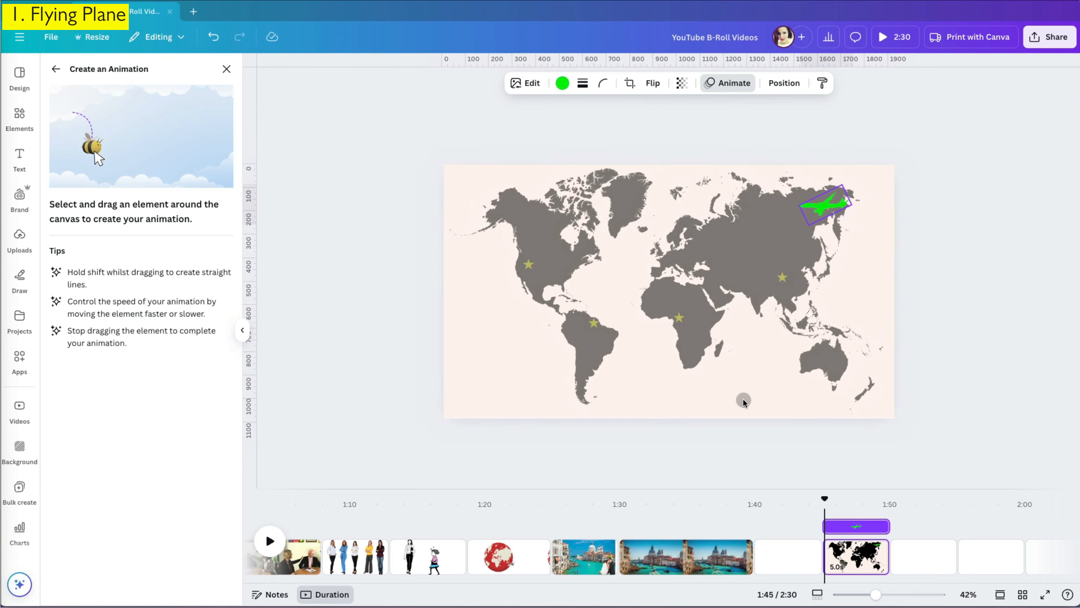
scroll(742, 398, down, 4)
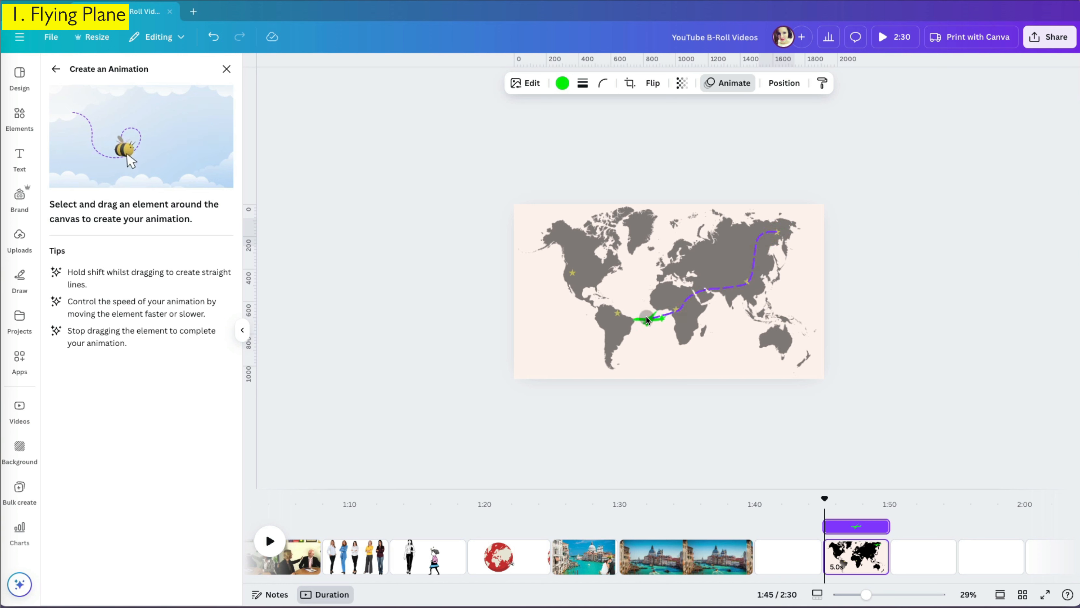
drag(571, 266, 566, 266)
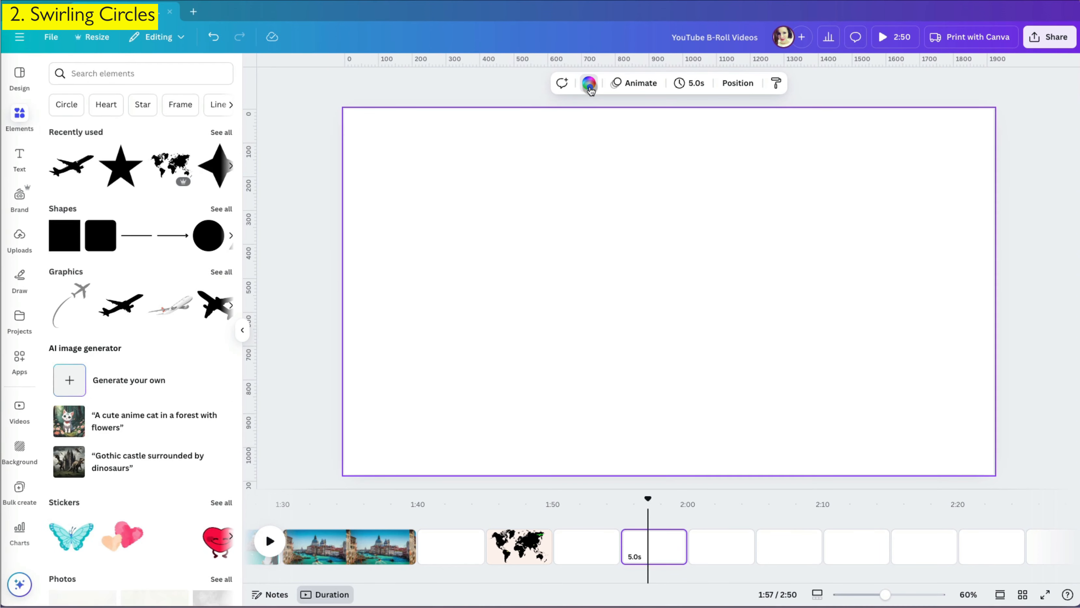
Give the blank page an off-white background and place a small circle in its upper-left corner.
click(589, 82)
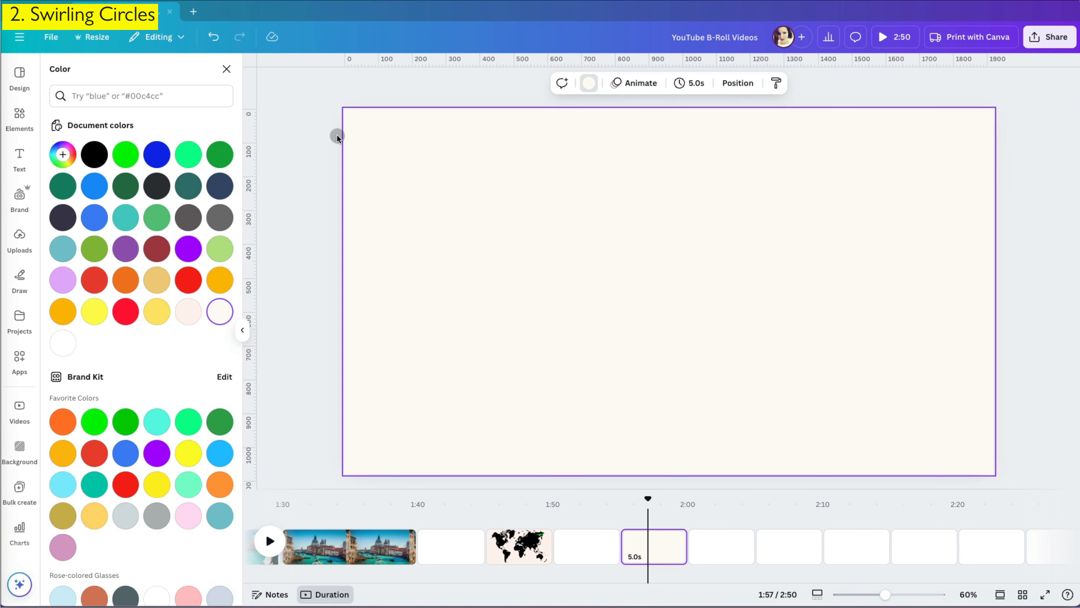
click(19, 118)
click(217, 207)
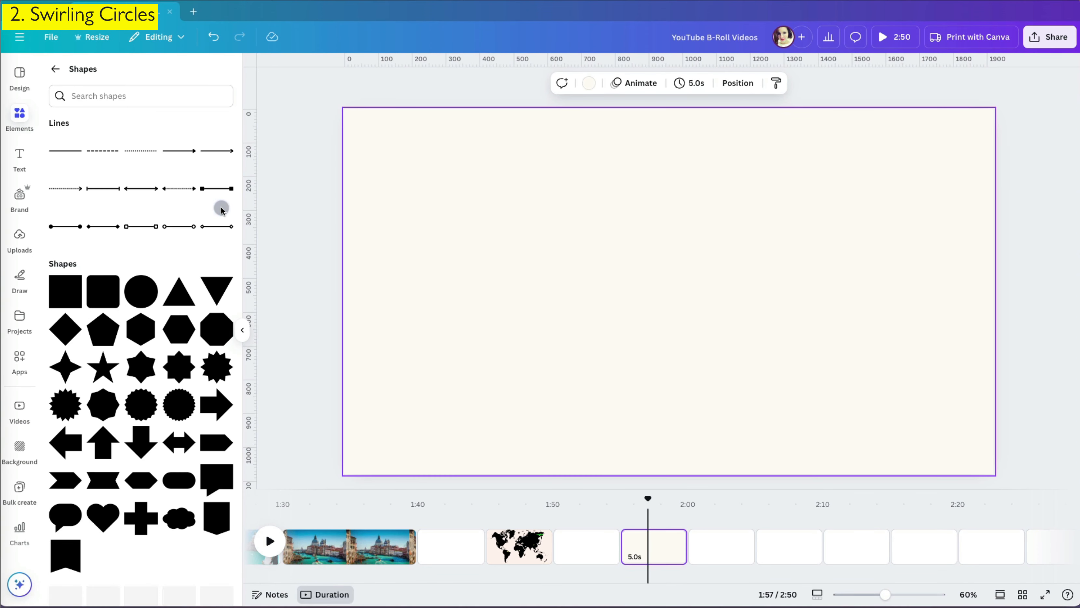
click(146, 297)
drag(656, 285, 407, 171)
drag(475, 231, 412, 169)
Fill the circle with light teal and nudge it slightly inward from the page corner.
click(412, 83)
click(98, 252)
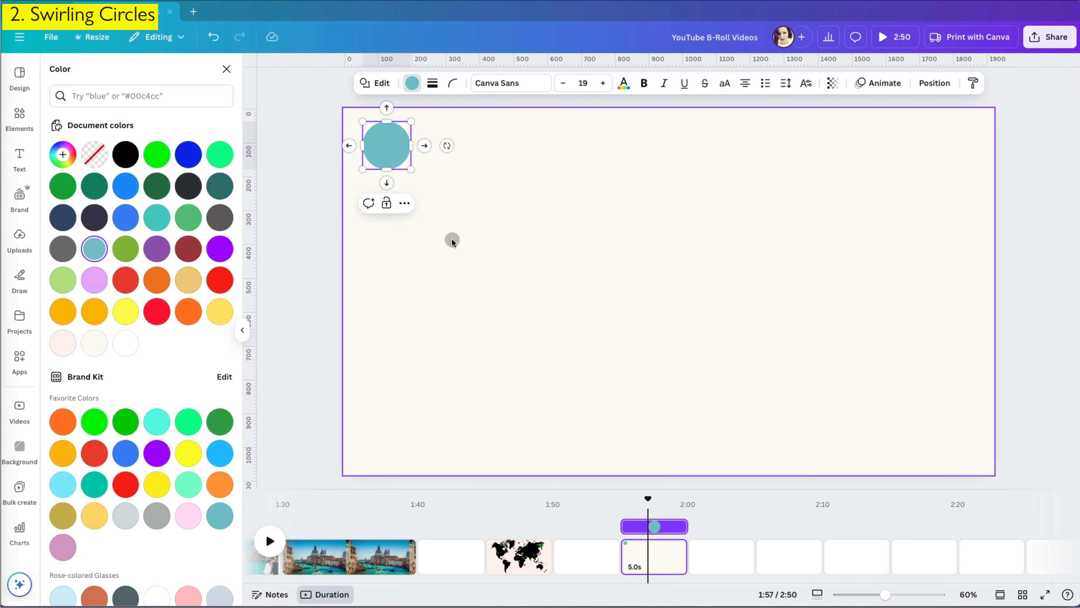
click(451, 237)
click(395, 147)
drag(395, 148, 400, 155)
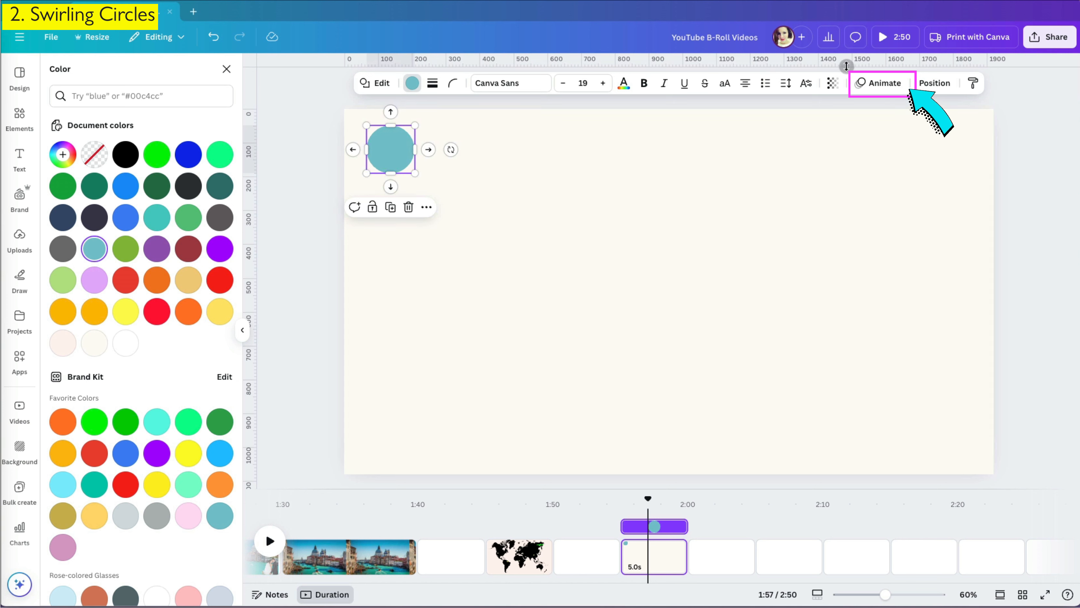
Try a looping custom animation path for the teal circle across the page and delete the path.
click(884, 89)
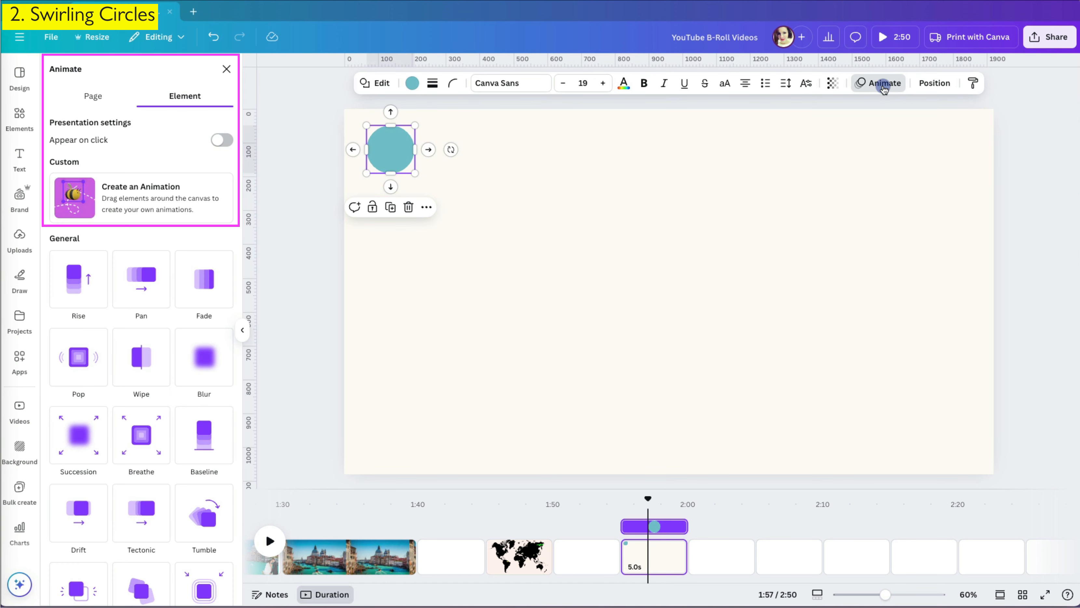
click(127, 200)
mouse_move(393, 157)
mouse_down()
mouse_move(465, 193)
mouse_move(484, 265)
mouse_move(463, 321)
mouse_up()
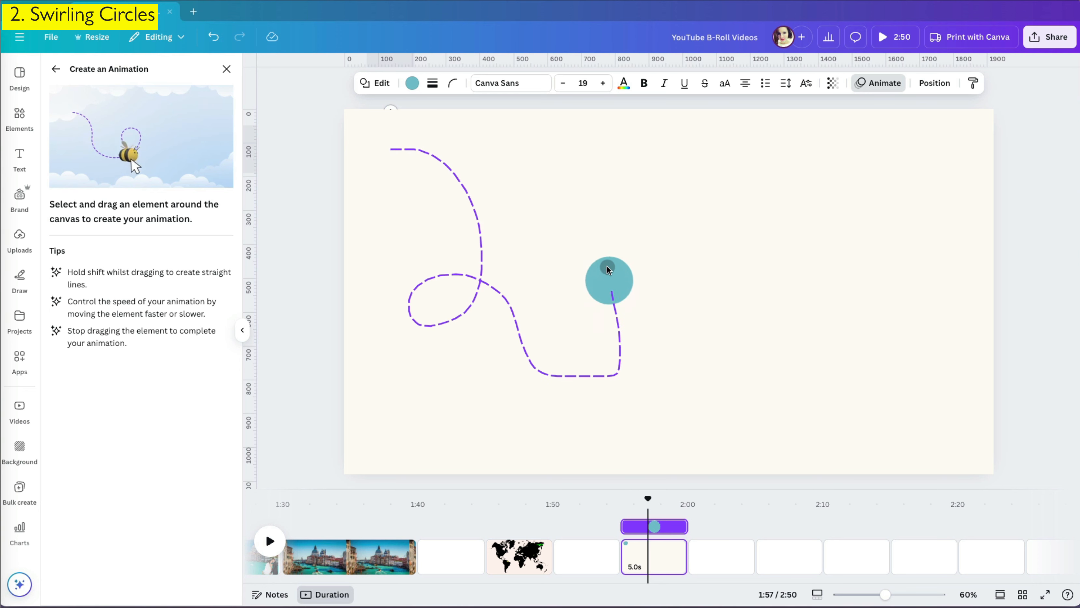
drag(849, 293, 849, 293)
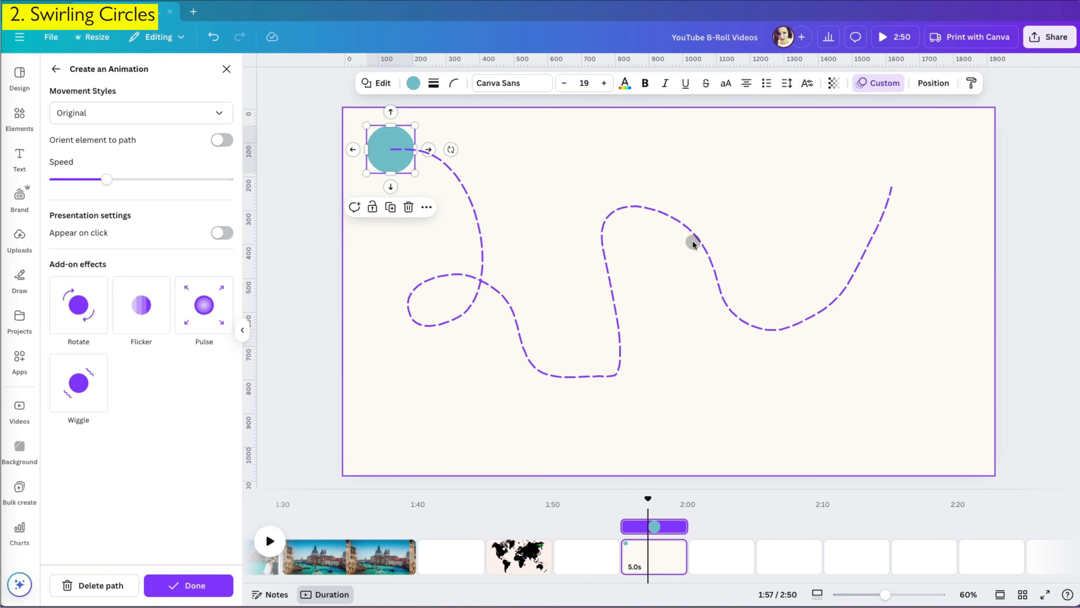
click(101, 587)
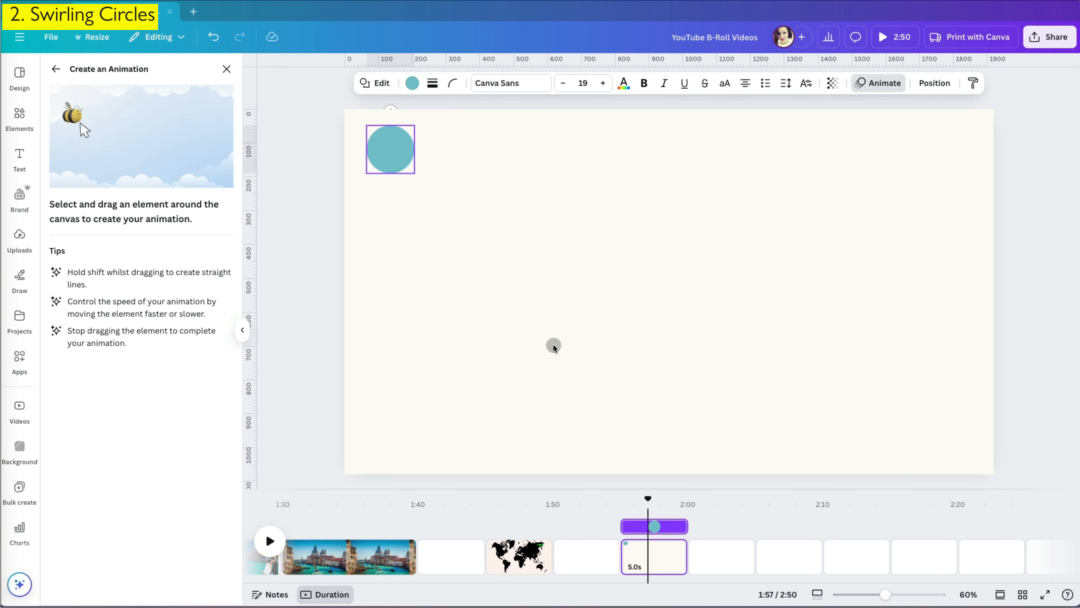
Draw a winding custom animation path with loops for the teal circle, ending near the page's upper-right corner.
scroll(553, 344, down, 5)
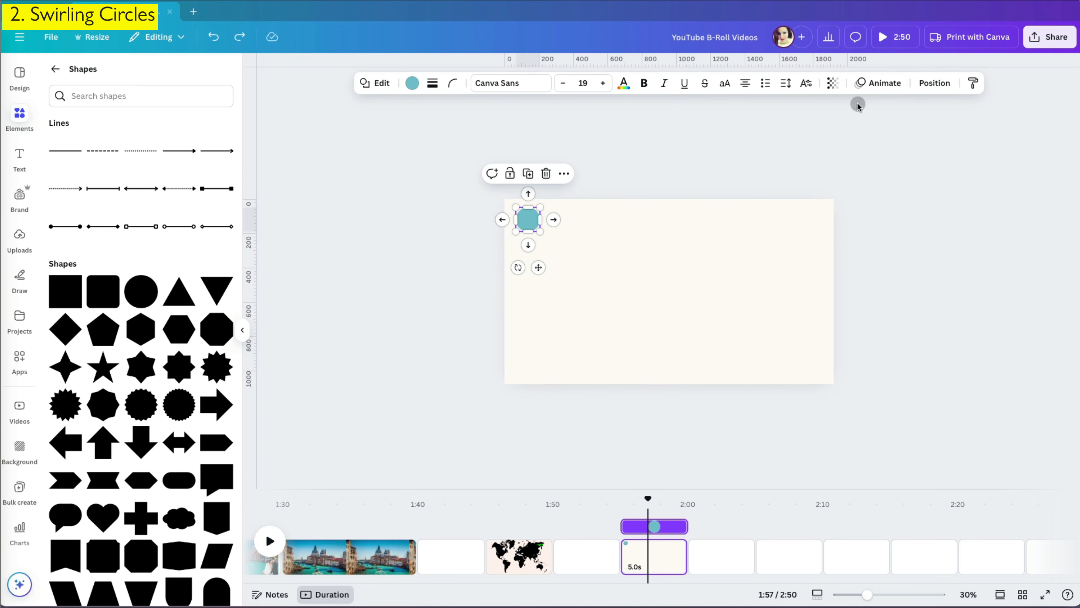
click(874, 83)
click(172, 199)
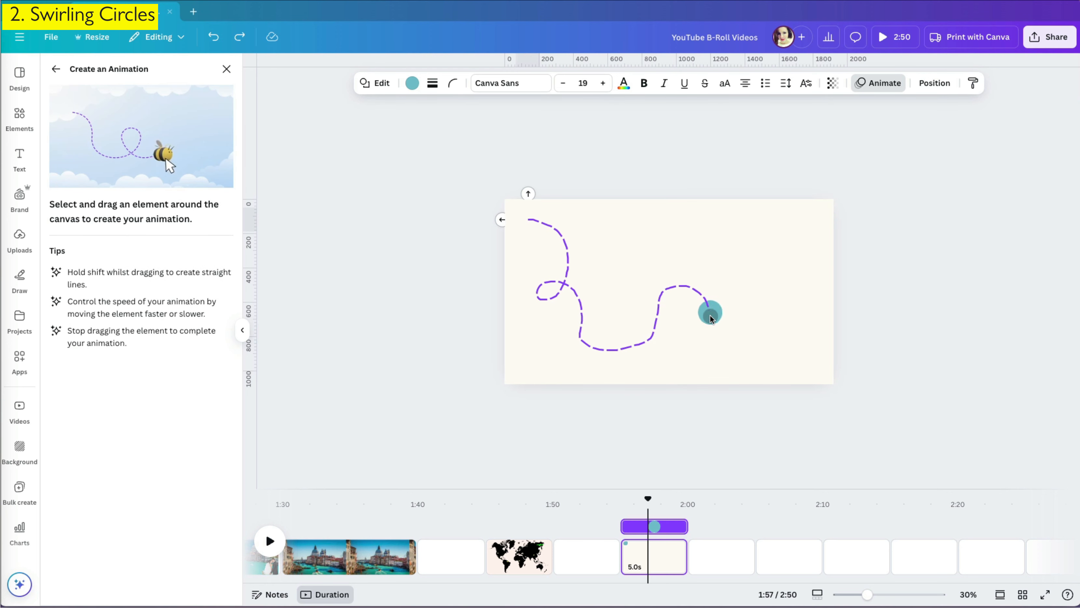
drag(798, 232, 813, 226)
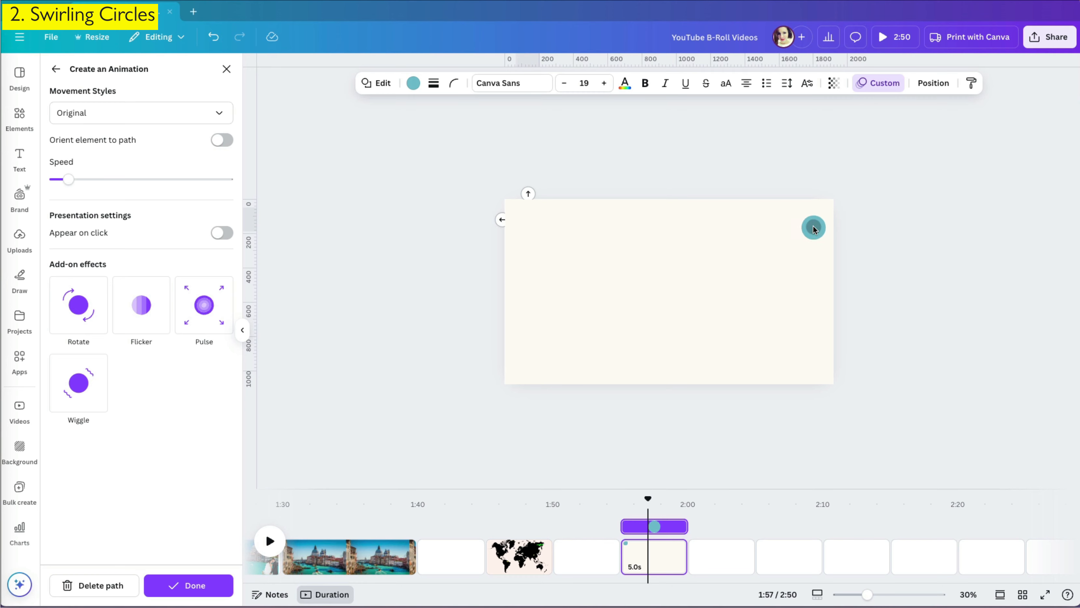
click(639, 251)
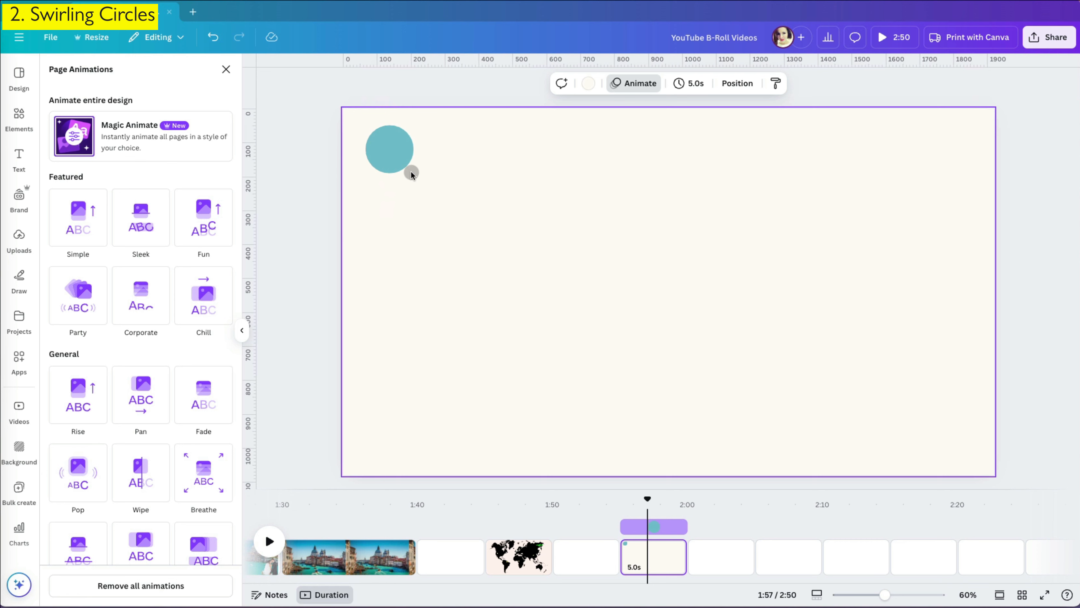
Duplicate the teal circle with its animation toward the middle of the page and fill the copy with light purple.
click(392, 155)
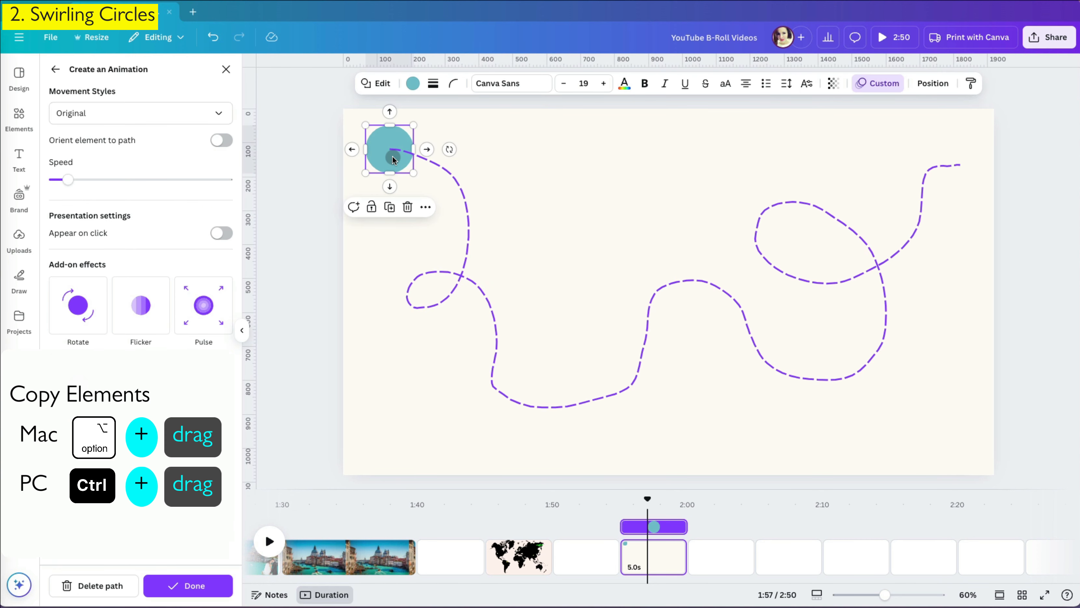
drag(393, 158, 564, 251)
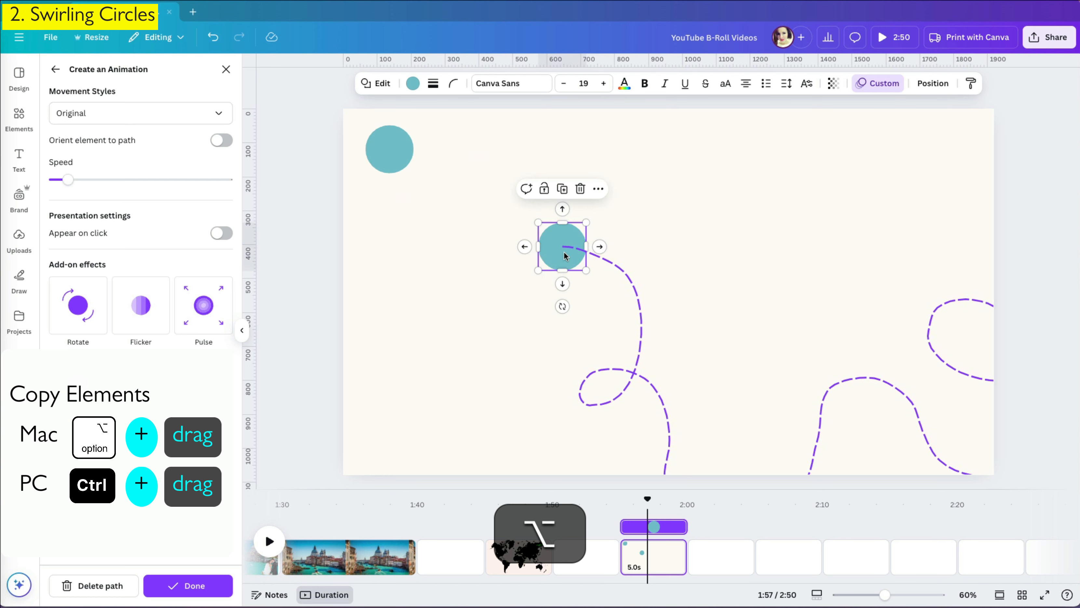
click(411, 88)
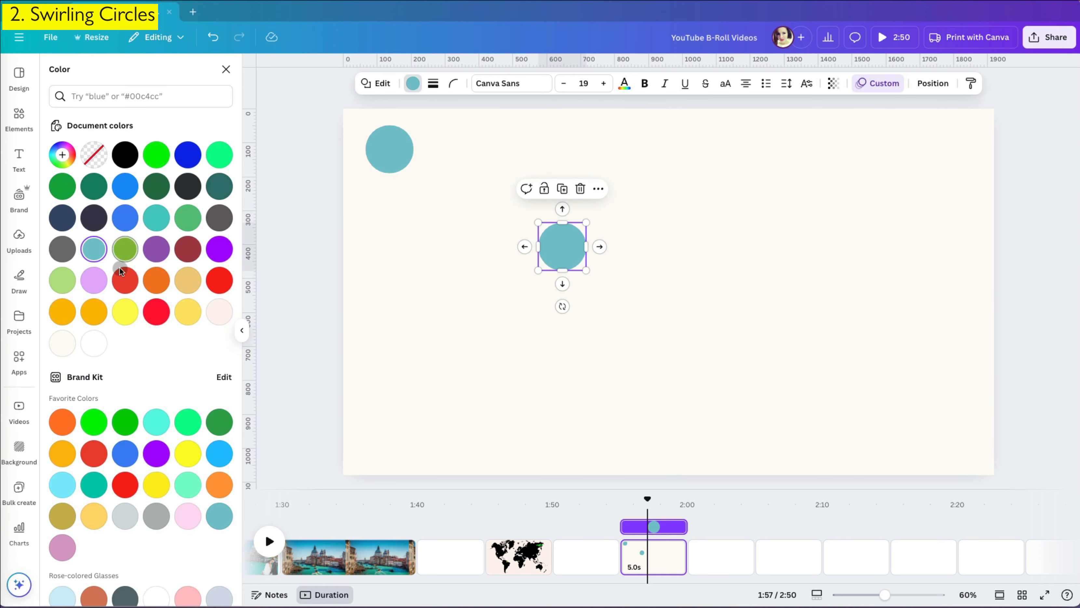
click(104, 284)
click(471, 253)
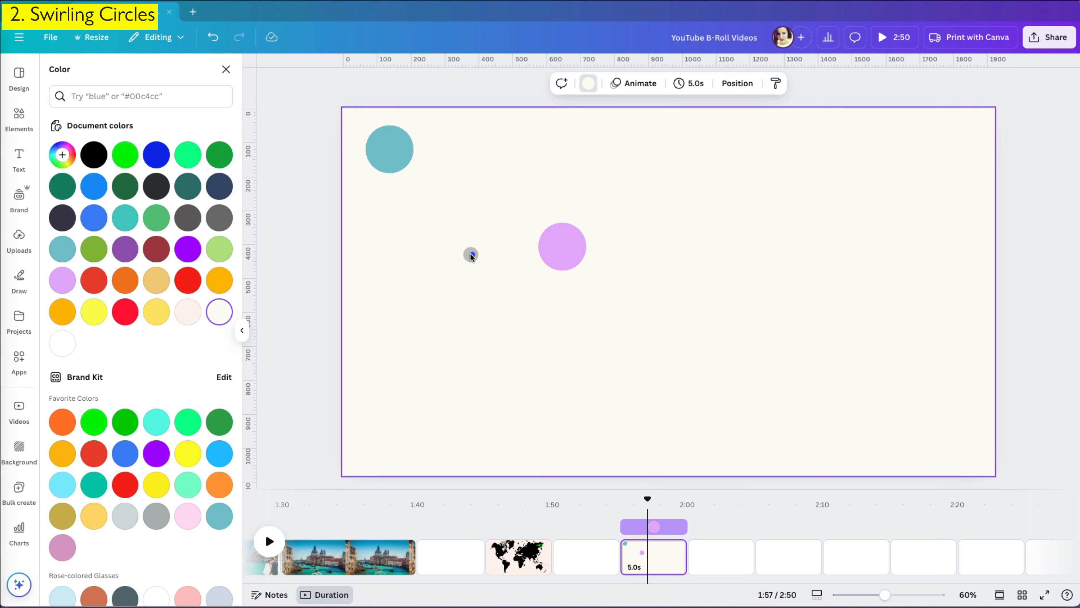
Move the light purple circle up and just past the page's centre line, and play the page from its start.
click(561, 250)
drag(561, 250, 689, 197)
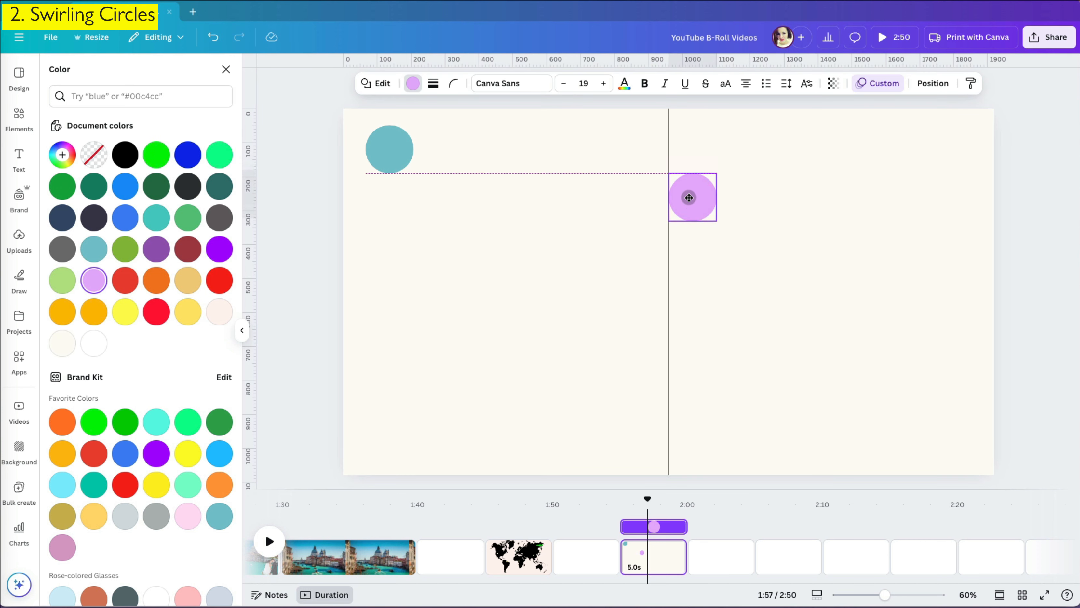
click(576, 240)
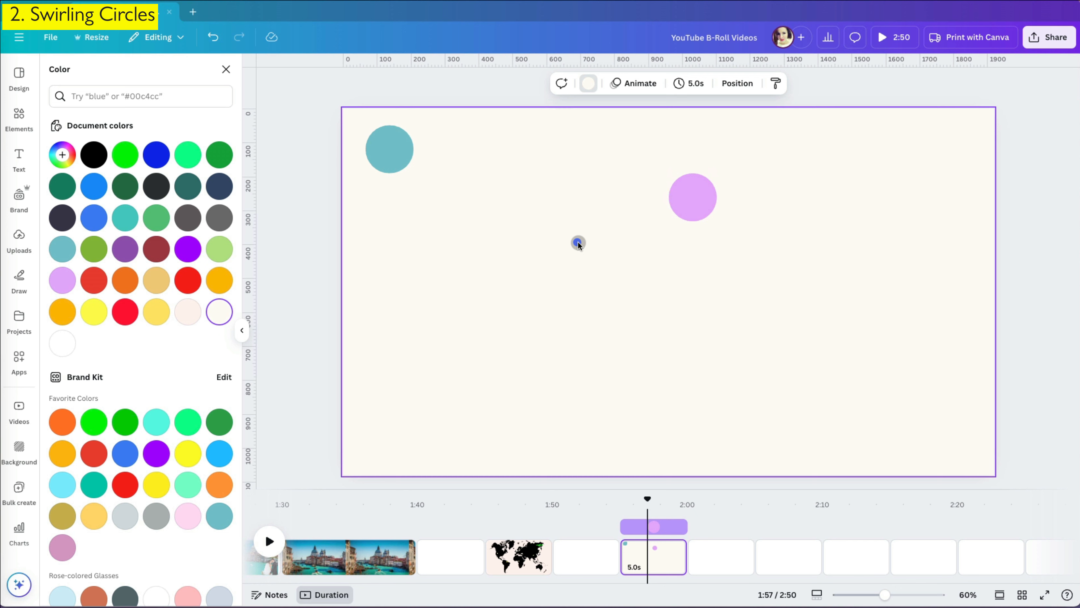
drag(648, 498, 621, 498)
click(265, 541)
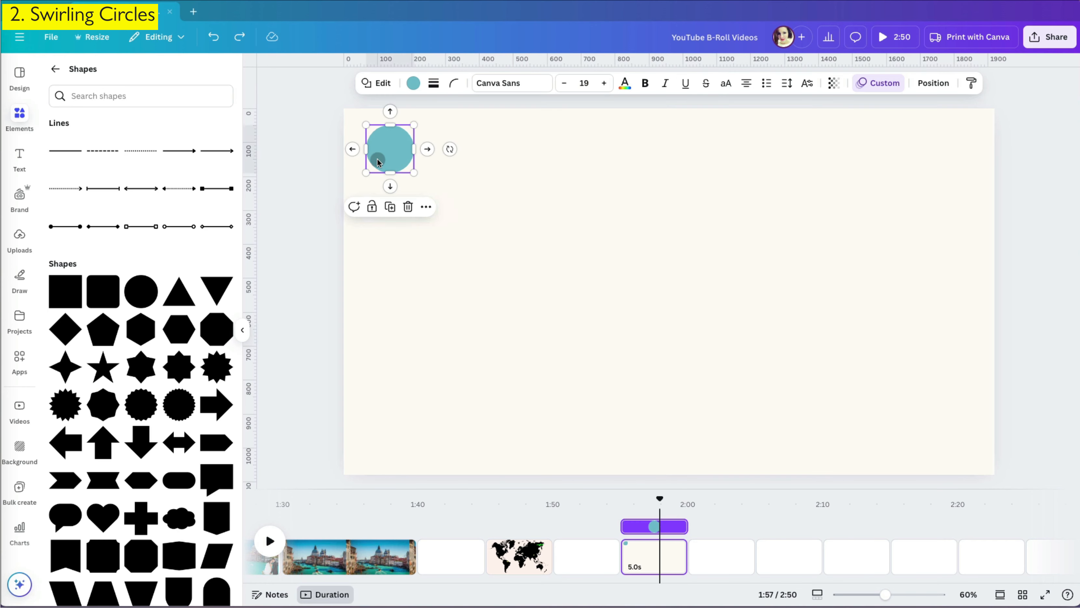
Scatter six copies of the animated teal circle across the page.
drag(389, 149, 727, 219)
drag(727, 220, 912, 349)
drag(911, 349, 436, 417)
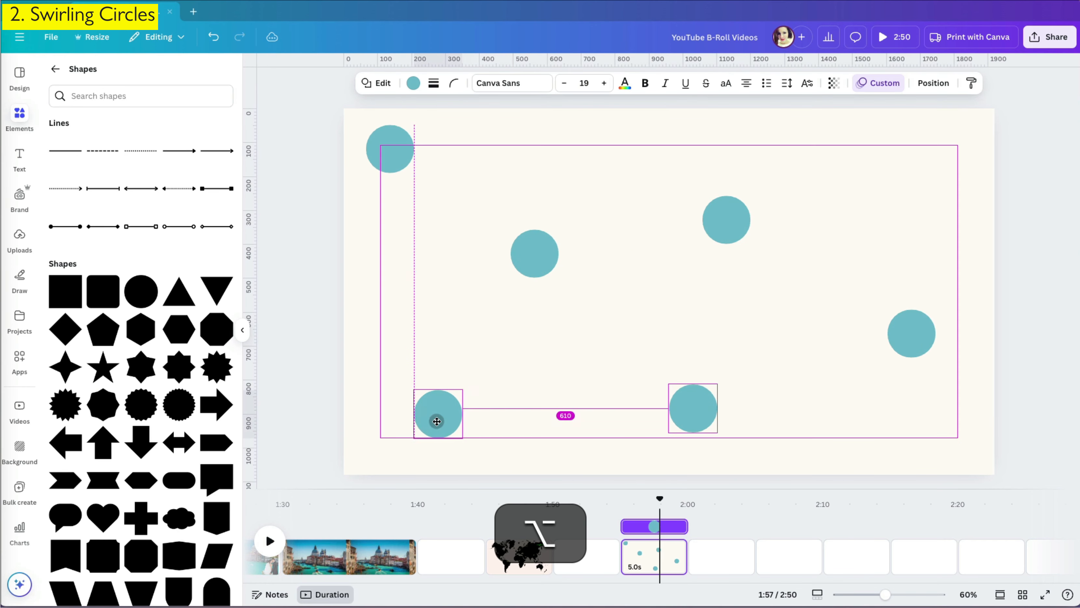
drag(738, 224, 881, 170)
Fill the circles near the page's upper-right and lower-left corners with light purple.
click(413, 83)
click(94, 280)
click(426, 420)
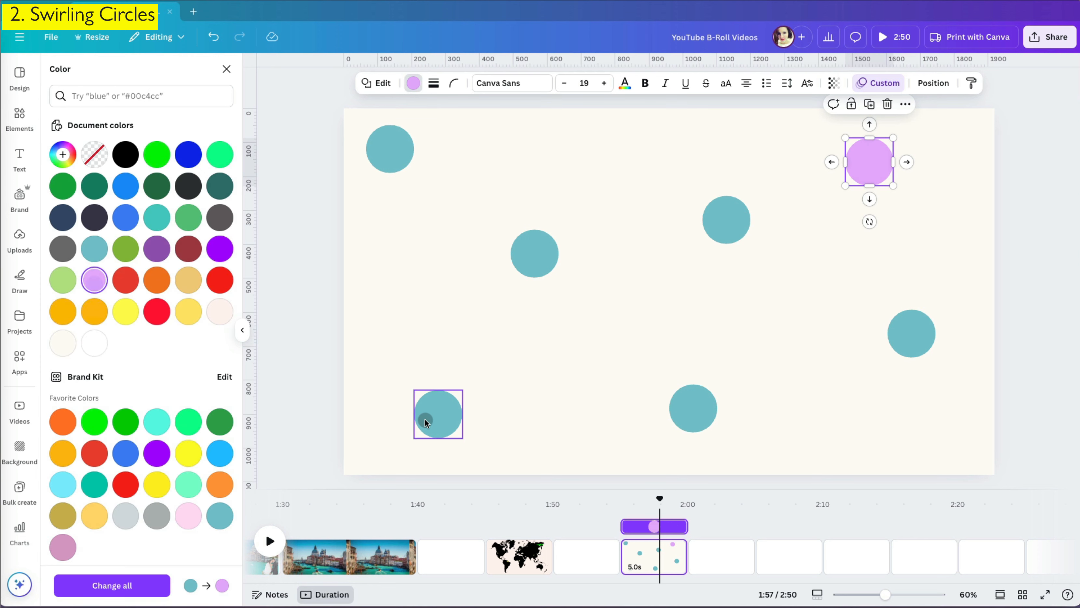
click(94, 280)
Fill the bottom-centre circle and the upper-left corner circle with black.
click(711, 402)
click(126, 154)
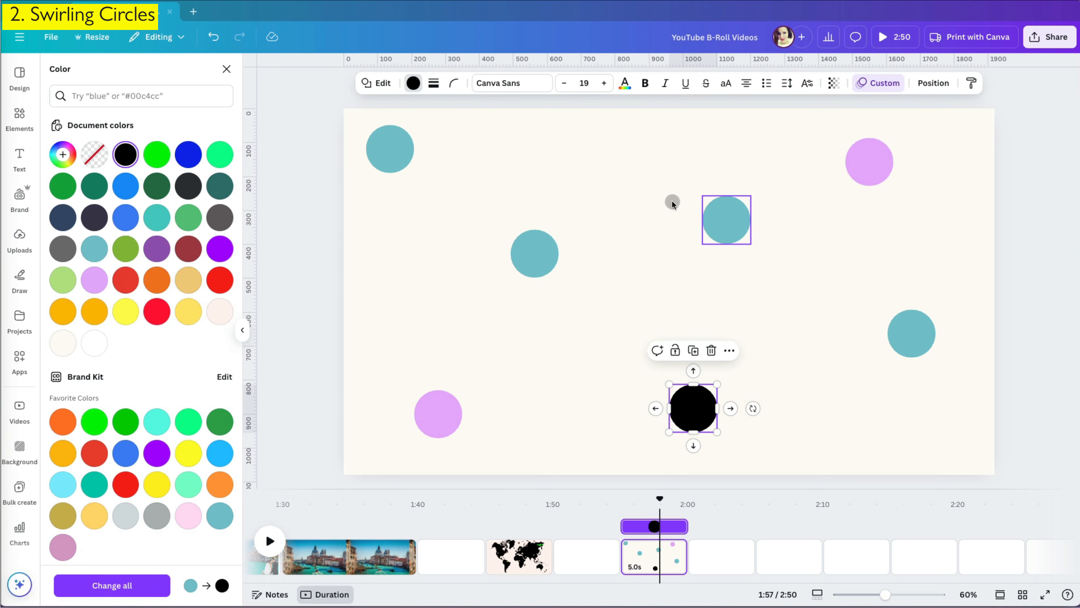
click(390, 148)
click(126, 154)
Fill the circle near the page's right edge and the one left of centre with orange-yellow.
click(916, 346)
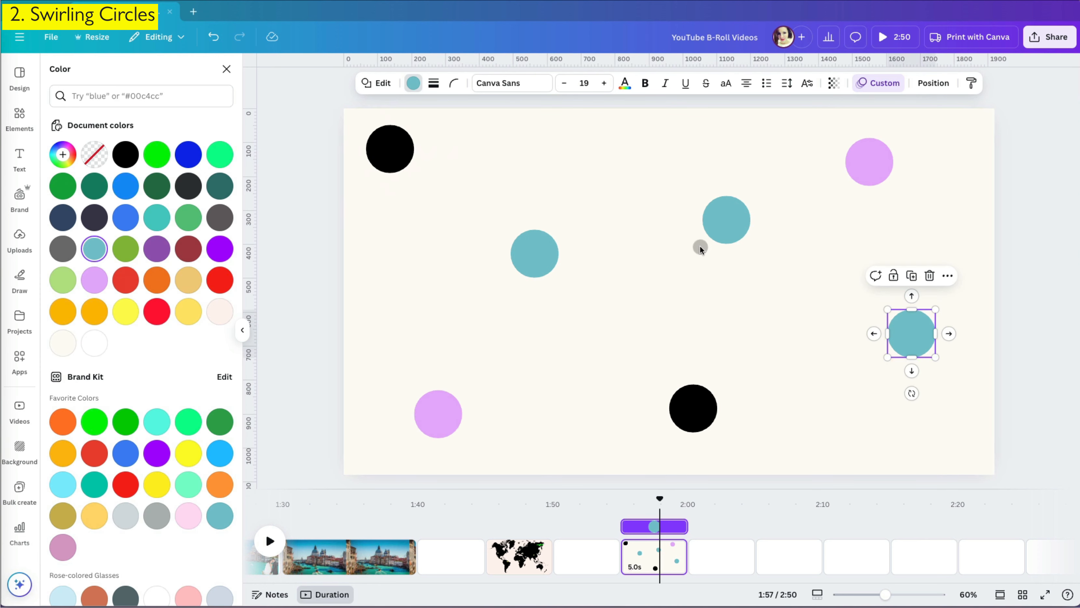
click(94, 311)
click(534, 253)
click(126, 311)
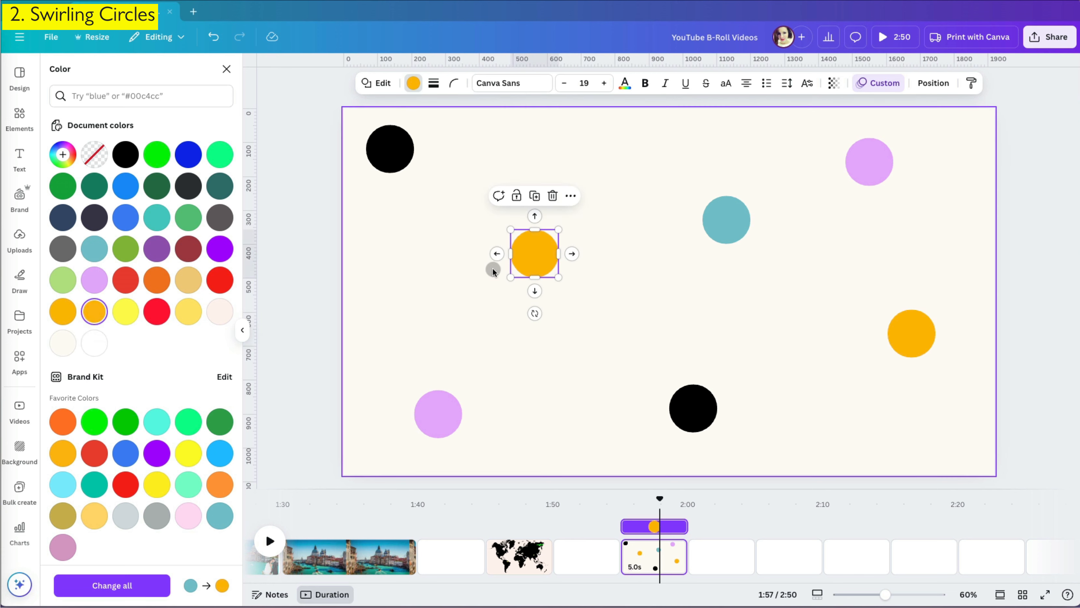
click(492, 268)
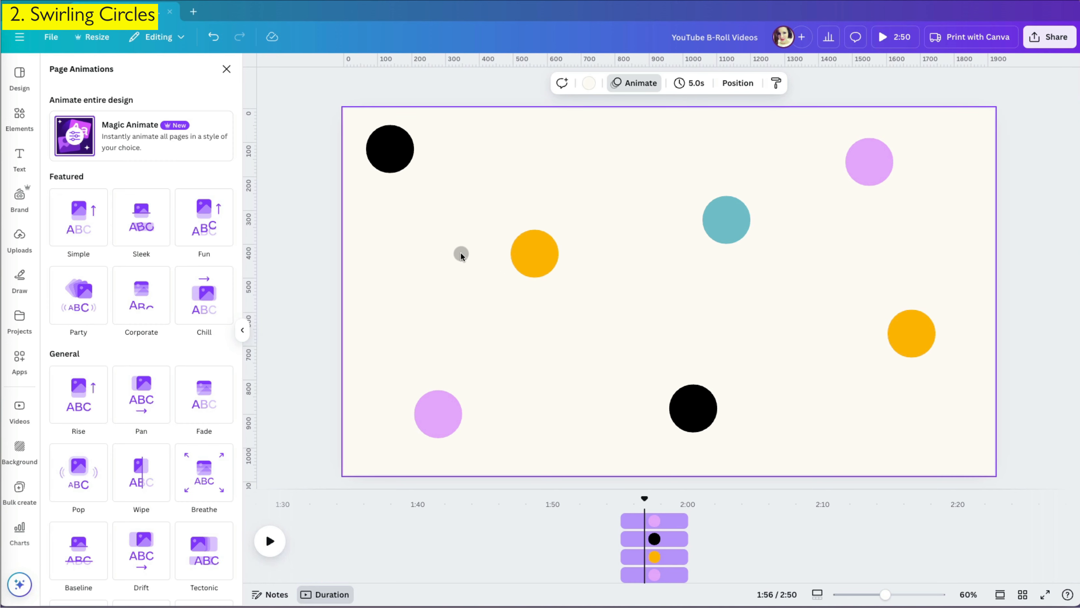
Animate all circles together along one custom path ending beyond the page's left edge, and return the playhead to the page start.
key(super+a)
click(175, 176)
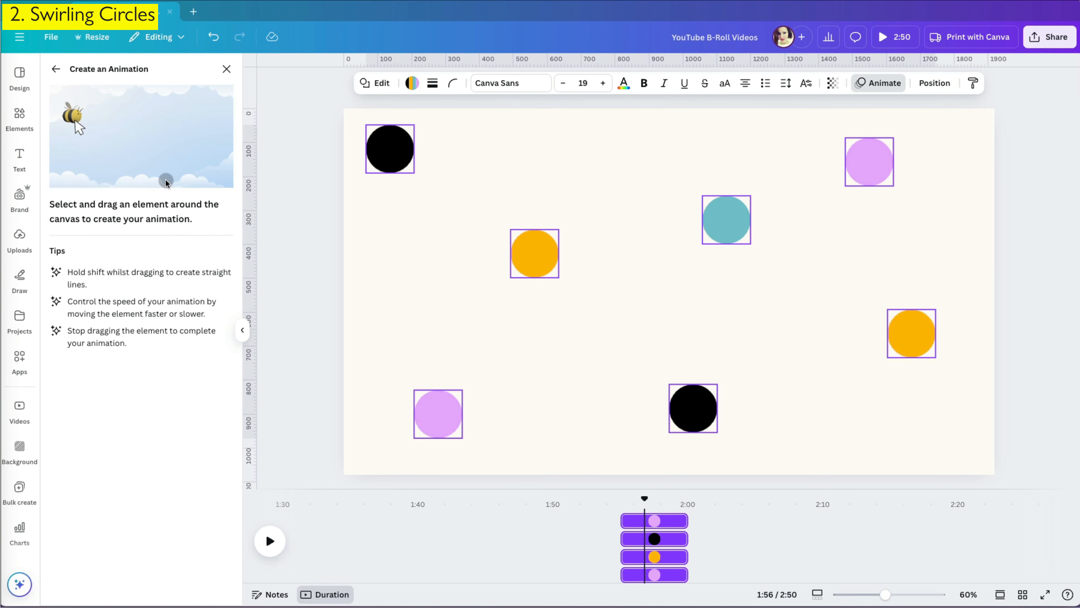
mouse_move(398, 161)
mouse_down()
mouse_move(495, 230)
mouse_move(473, 174)
mouse_move(673, 240)
mouse_move(590, 119)
mouse_move(438, 169)
mouse_move(505, 301)
mouse_move(598, 184)
mouse_move(342, 323)
mouse_move(263, 268)
mouse_up()
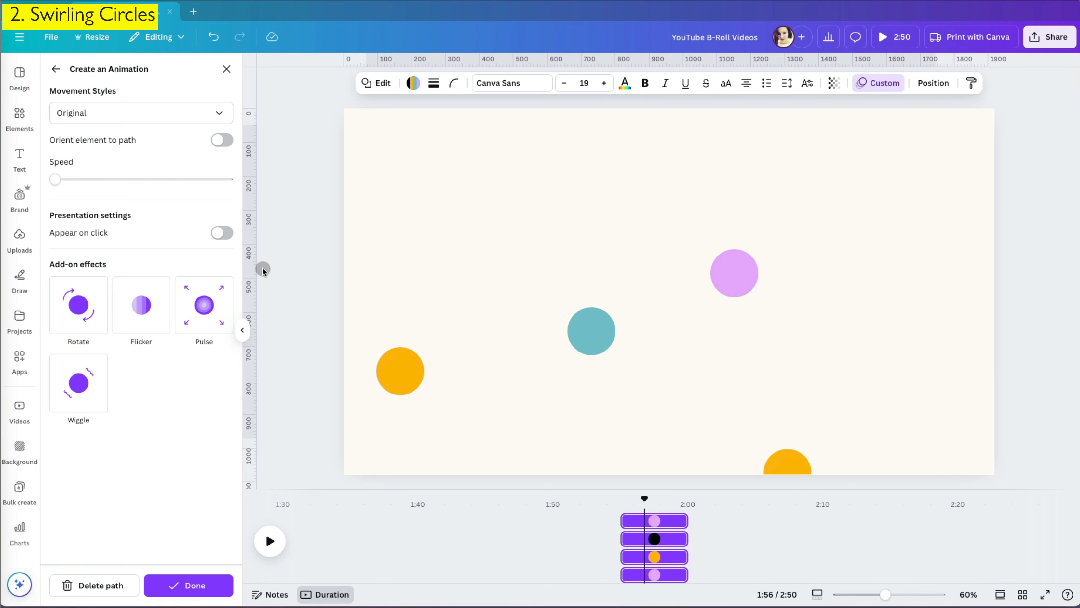
click(619, 500)
click(422, 449)
Shrink the lower-left purple circle and the teal circle, and enlarge the upper-right purple and bottom black circles.
click(438, 414)
drag(462, 438, 444, 420)
click(726, 221)
drag(750, 244, 732, 225)
click(869, 163)
drag(893, 186, 914, 208)
click(693, 408)
drag(717, 432, 740, 455)
Shrink the orange circle left of centre and add orange, teal and light purple copies in different sizes across the page.
click(542, 258)
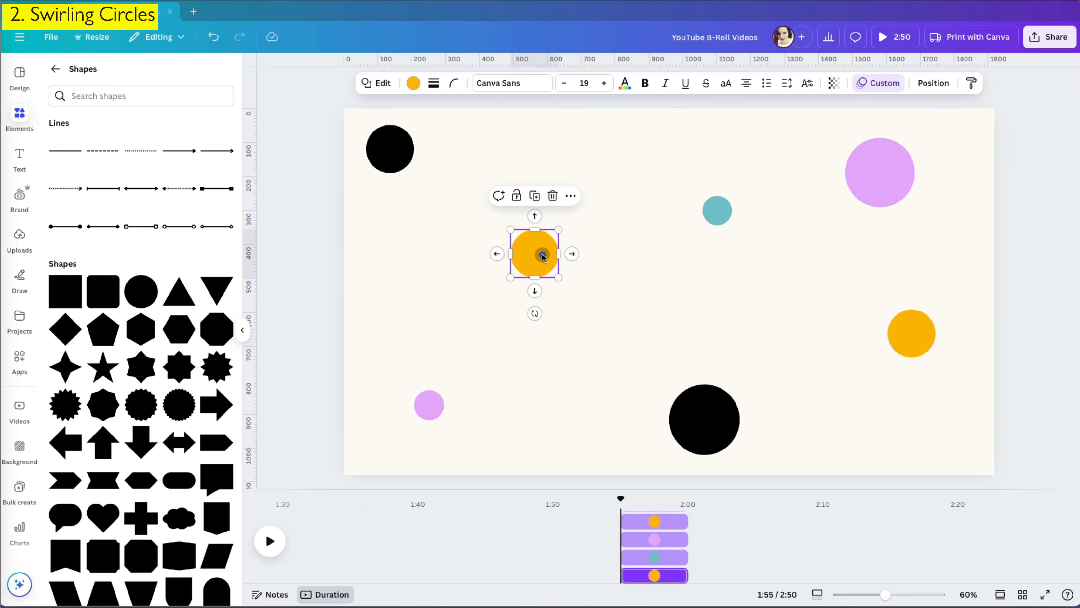
drag(558, 230, 634, 166)
drag(717, 210, 460, 309)
click(629, 165)
drag(651, 149, 663, 138)
drag(880, 173, 774, 303)
drag(808, 336, 773, 301)
drag(758, 288, 784, 350)
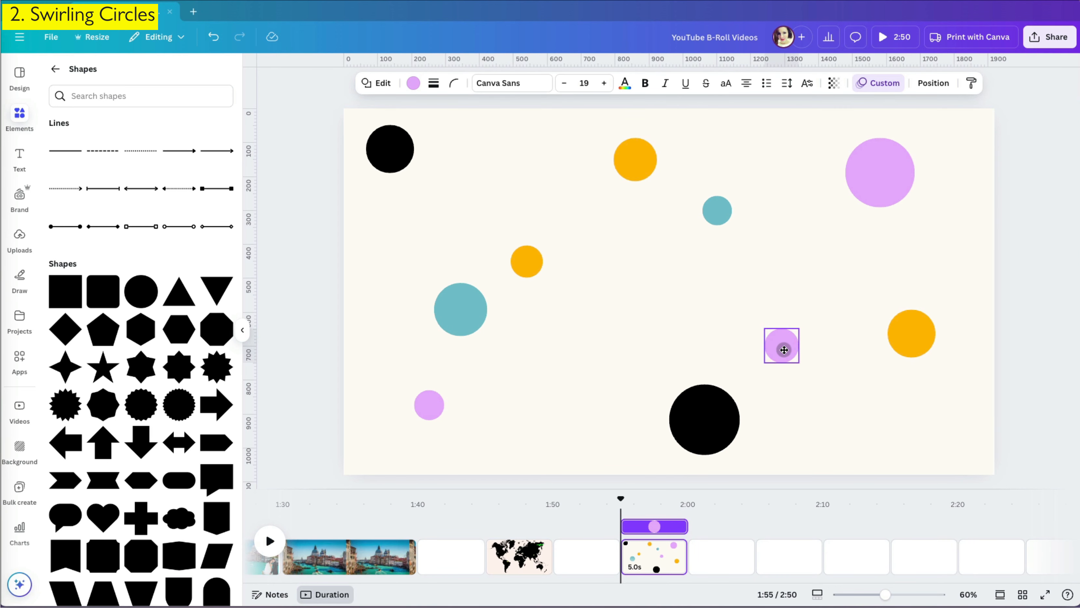
Reposition the large teal and small orange circles, and add a smaller copy of the lower-left purple circle near the bottom.
drag(463, 312, 426, 294)
drag(528, 268, 571, 314)
drag(438, 406, 483, 386)
drag(434, 301, 458, 262)
drag(477, 385, 512, 406)
Make the small teal circle slightly smaller and fill the larger lower-left purple circle with black.
click(716, 213)
drag(732, 225, 725, 219)
click(415, 388)
click(413, 83)
click(125, 155)
click(613, 421)
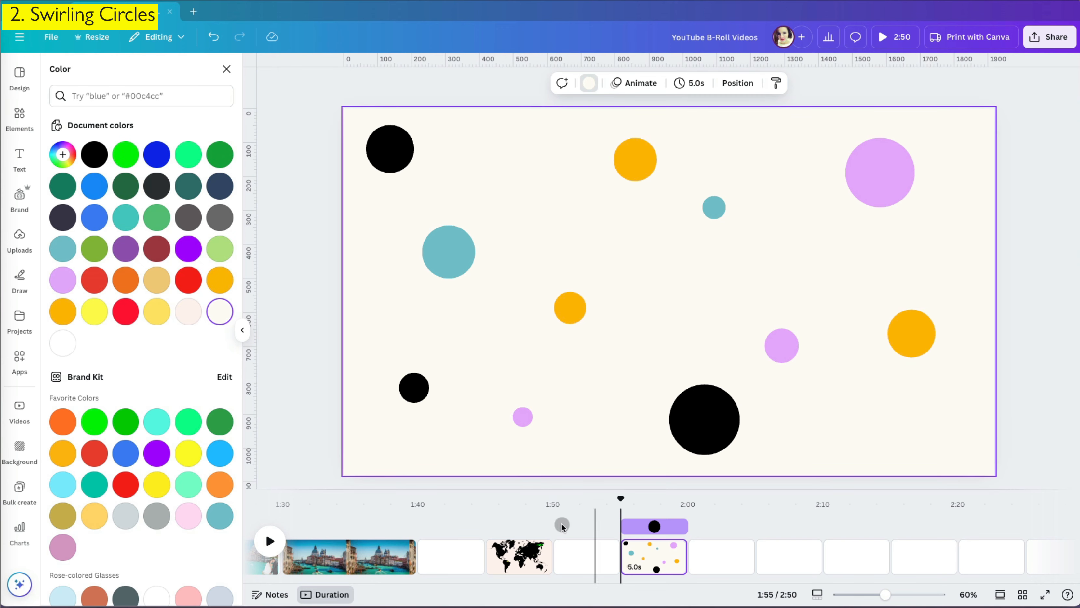
Preview the circles page, and slightly raise the path animation speed of the large teal circle and the right-hand orange circle.
click(269, 549)
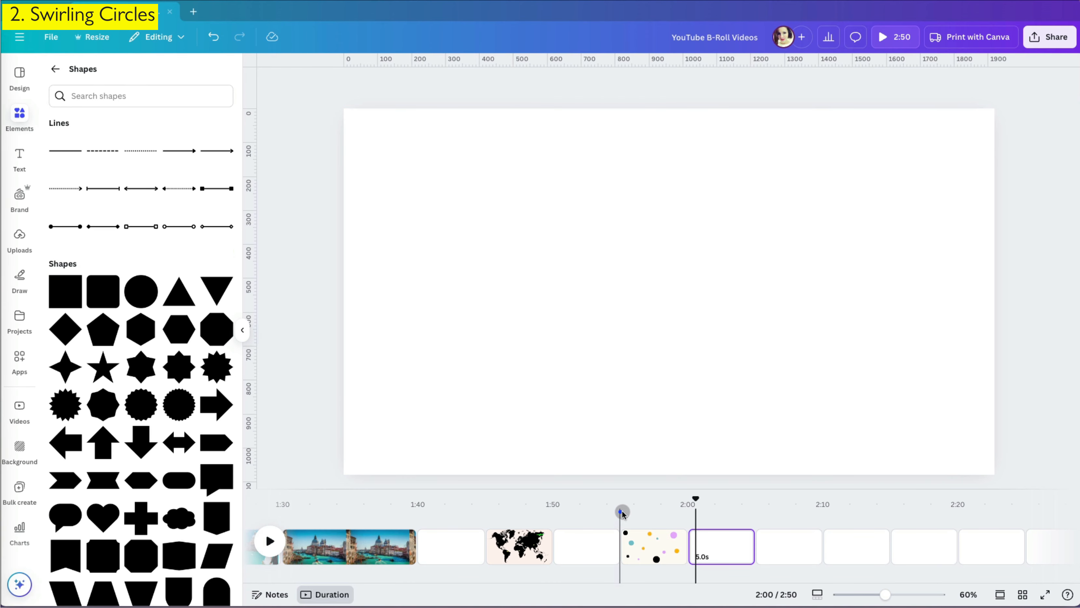
click(655, 513)
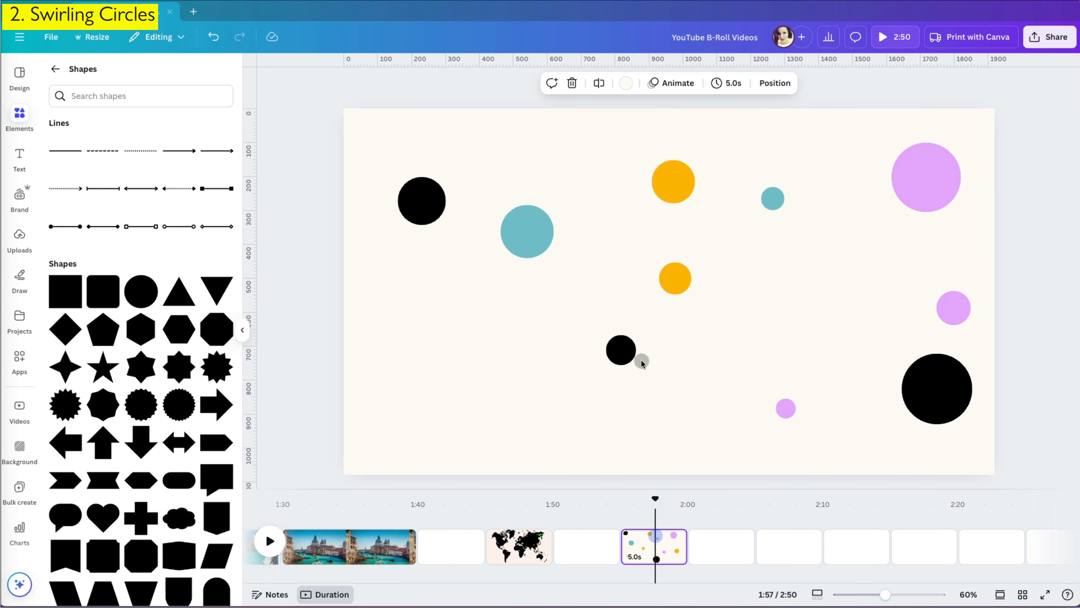
click(462, 254)
click(871, 87)
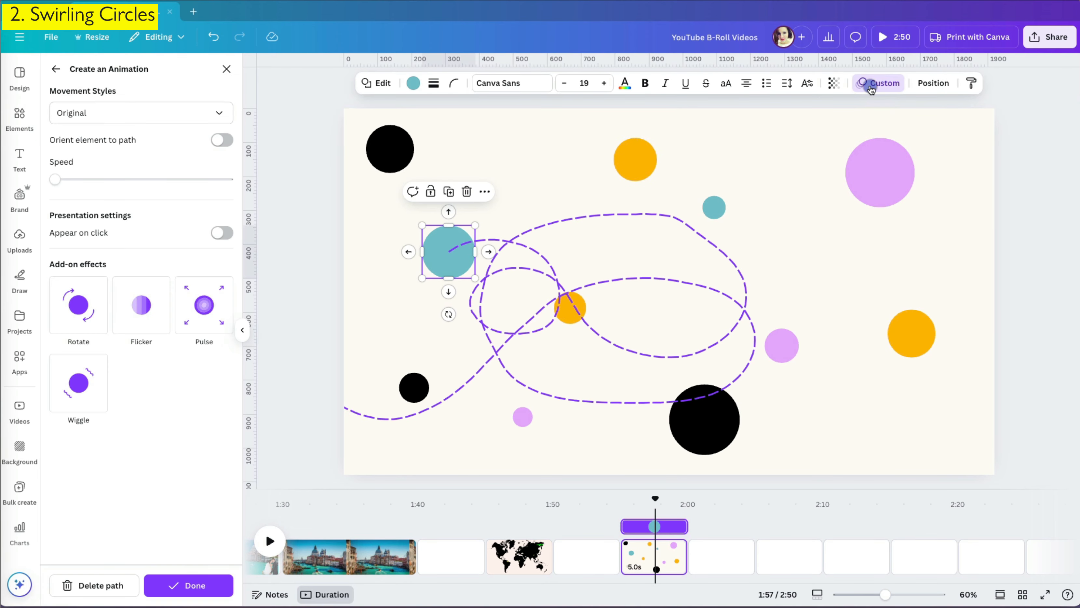
click(73, 184)
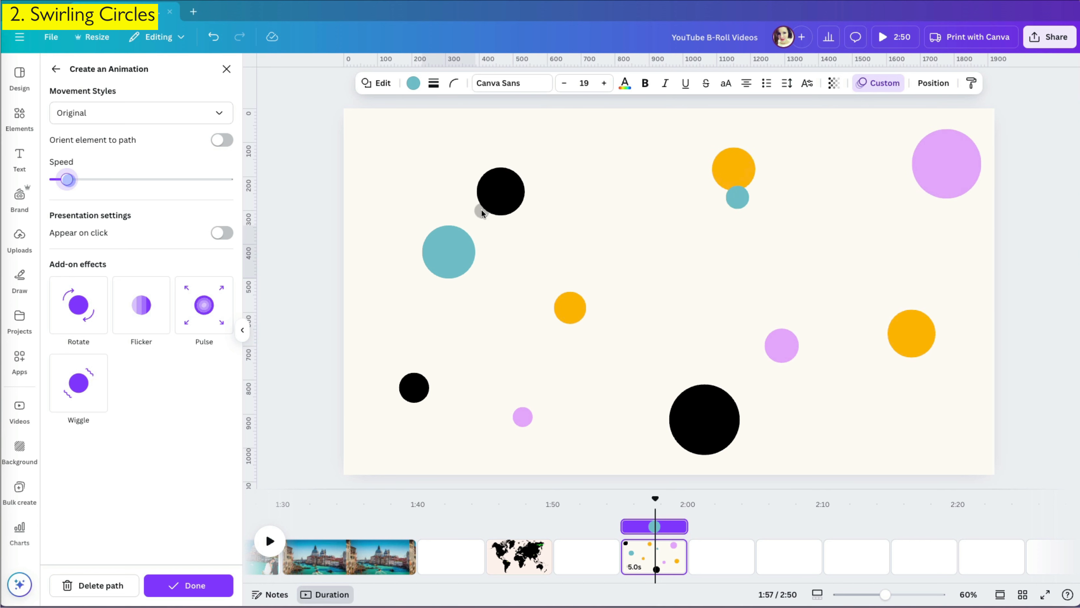
click(929, 340)
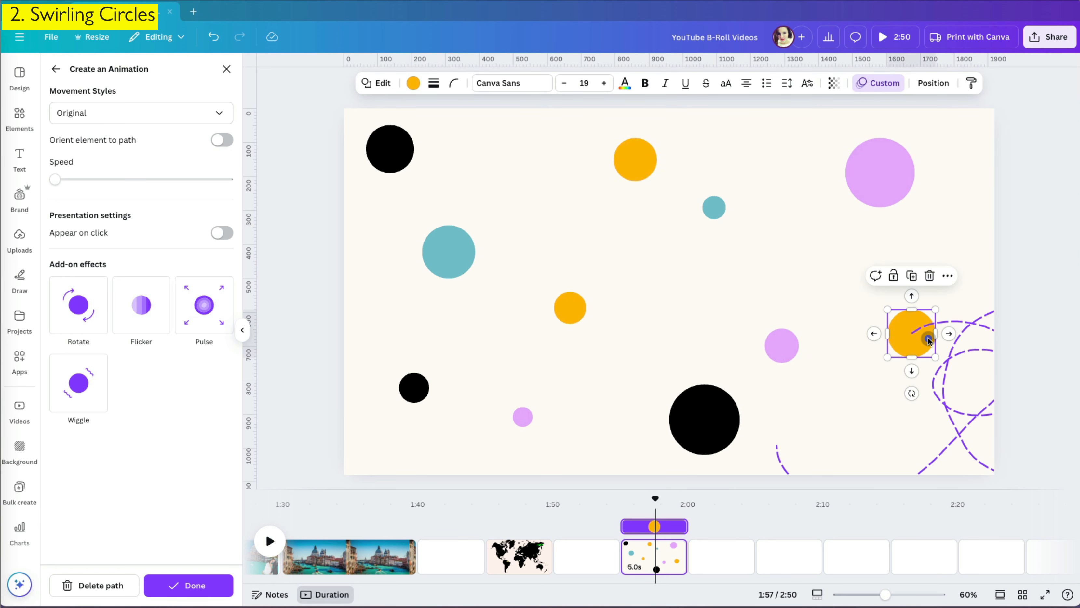
click(66, 180)
Slightly raise the path animation speed of the small teal circle and the large upper-right purple circle.
click(456, 255)
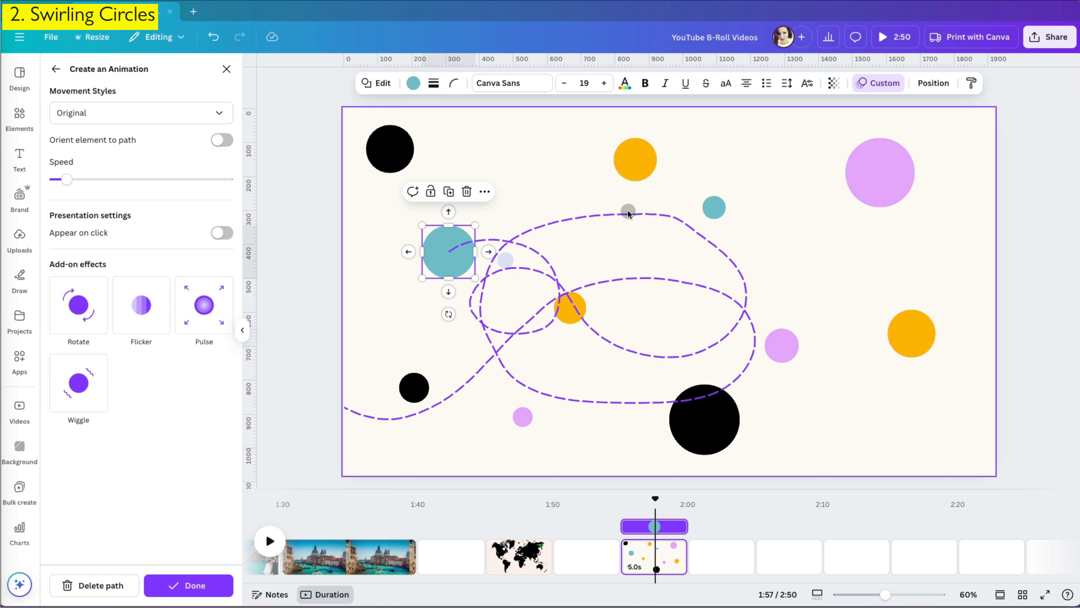
click(716, 208)
click(57, 181)
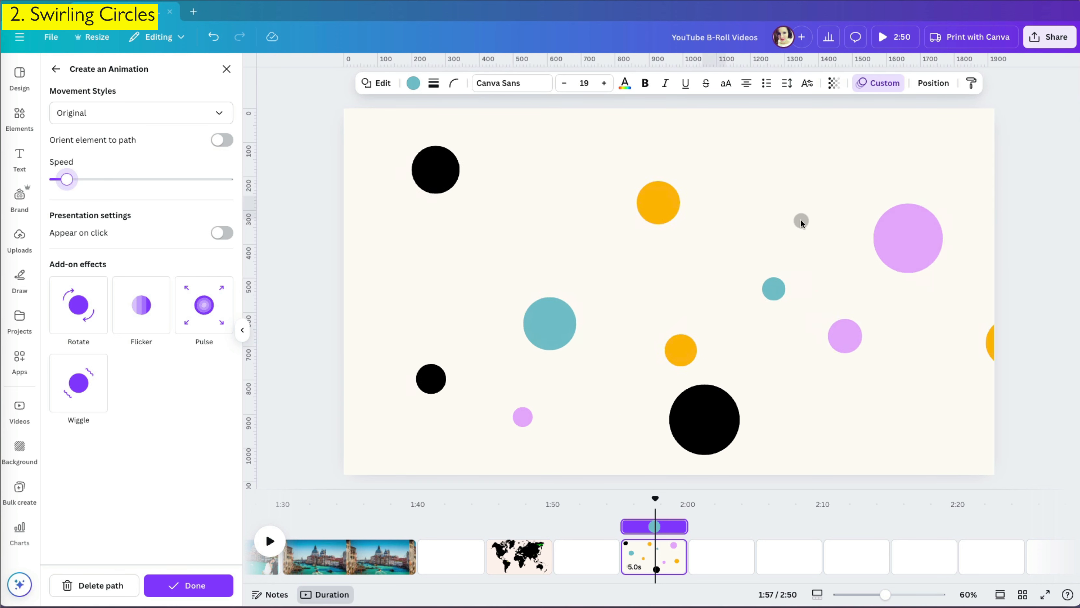
click(859, 165)
click(70, 181)
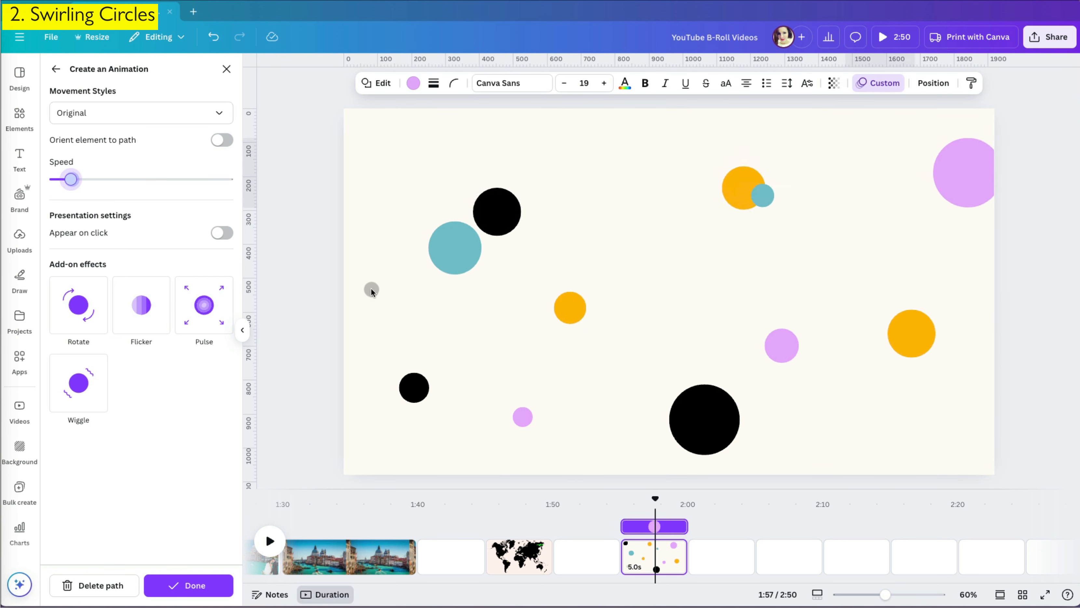
Play the circles page's animation from its start.
drag(656, 499, 623, 501)
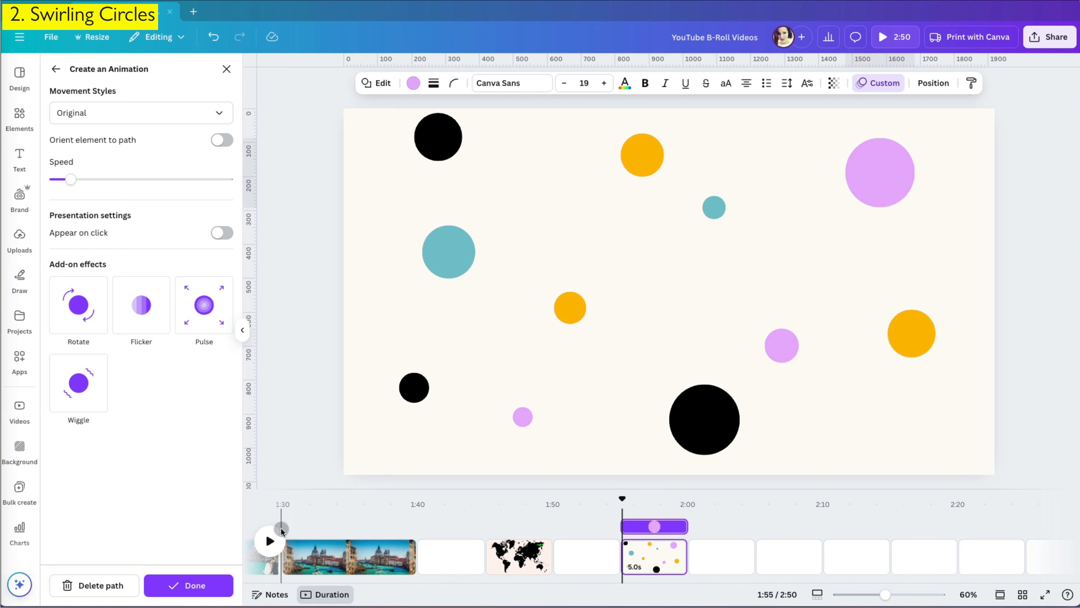
click(276, 535)
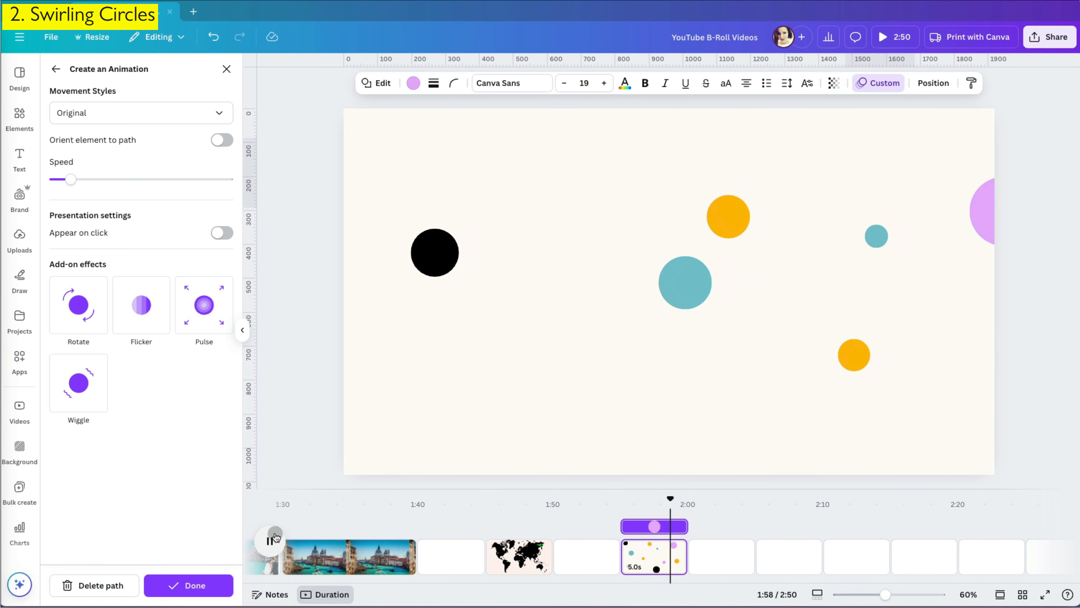
click(856, 417)
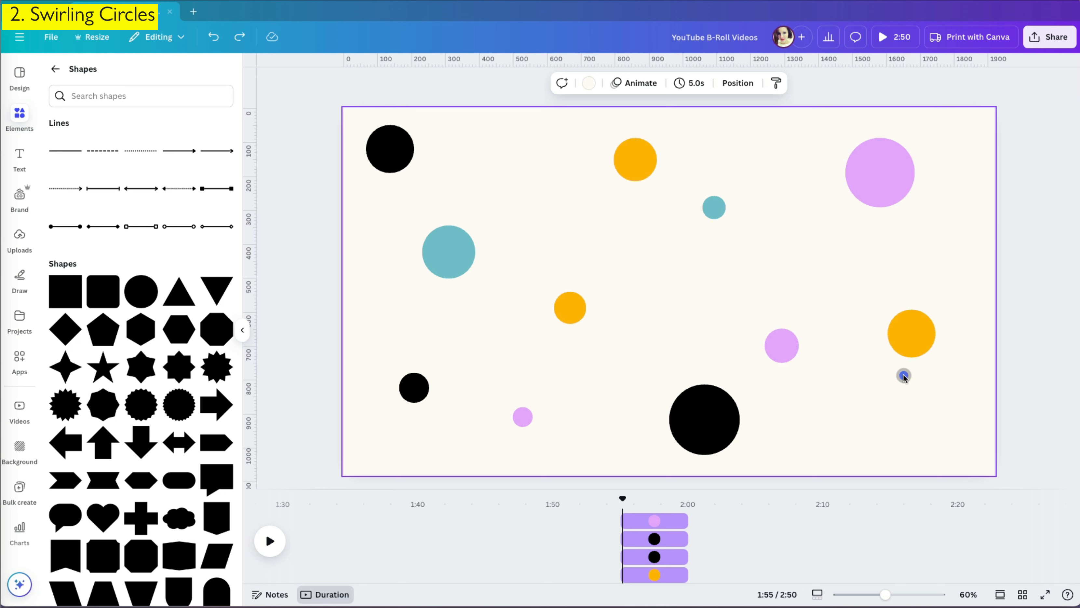
Select all circles with their paths, scale them down together and move them to the upper-left centre so the paths fit the page.
key(super)
key(super+a)
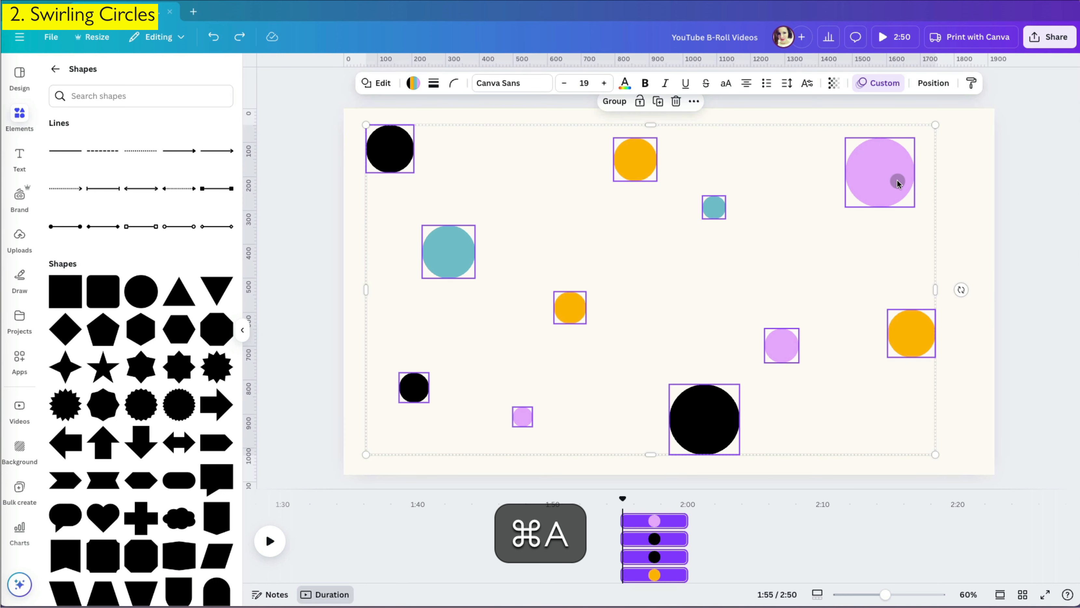
click(875, 86)
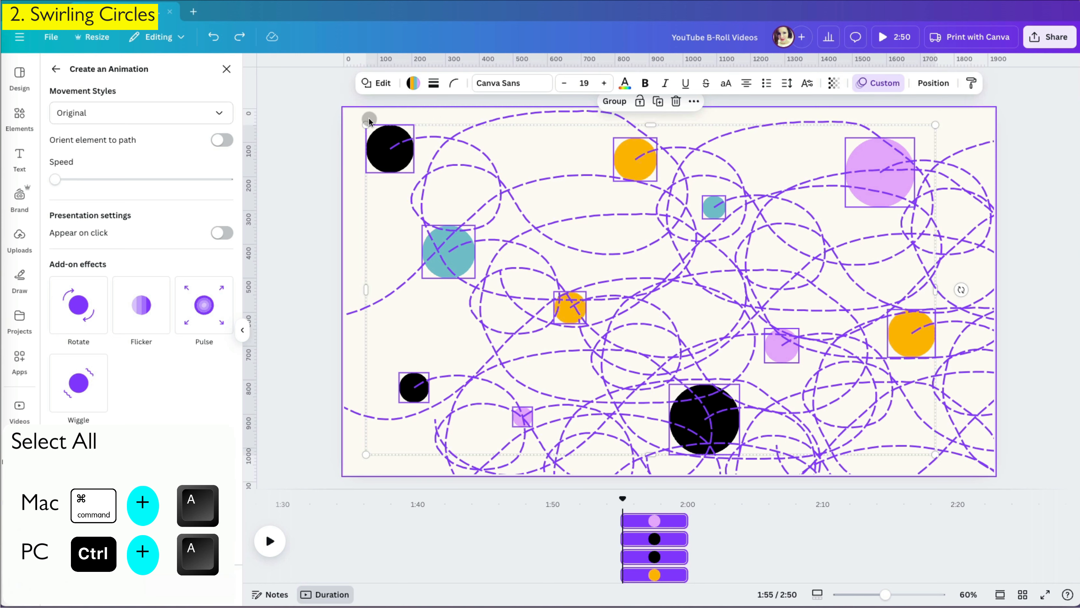
drag(366, 124, 642, 277)
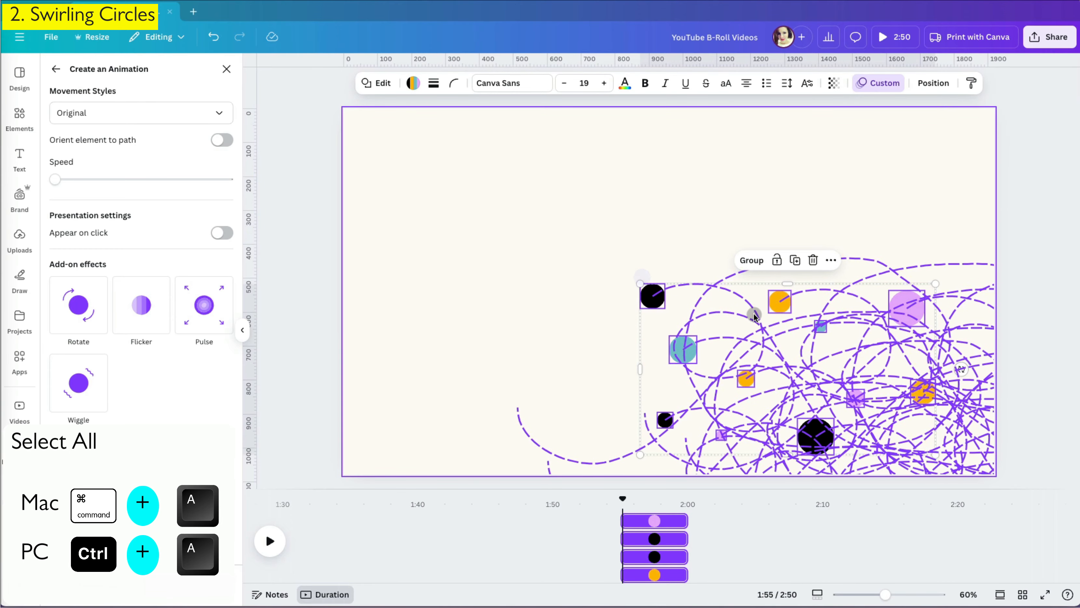
drag(753, 315, 729, 275)
drag(597, 190, 555, 176)
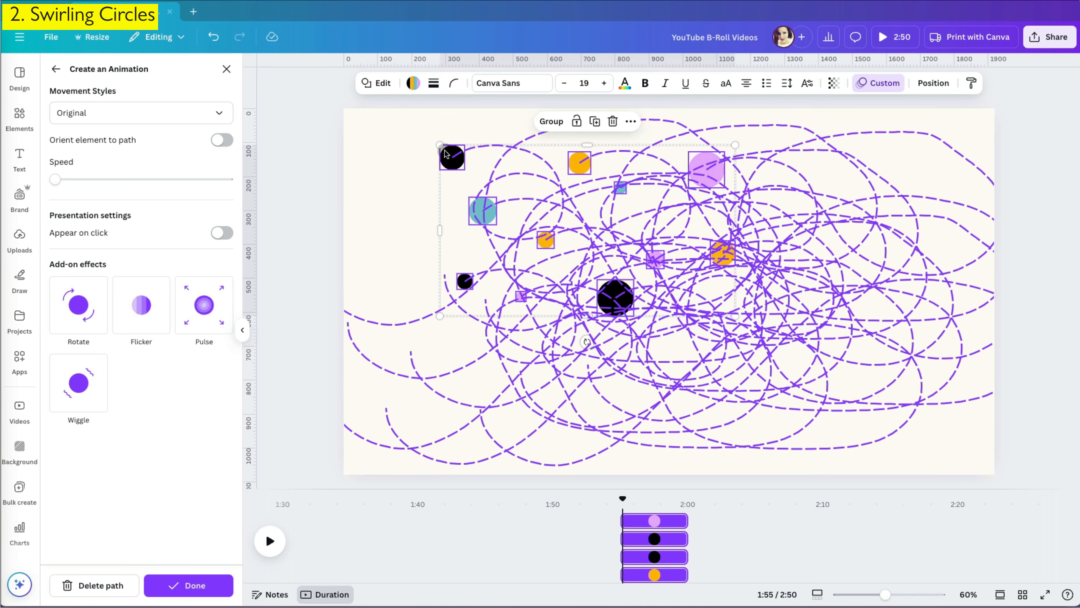
drag(460, 156, 534, 197)
drag(689, 272, 660, 246)
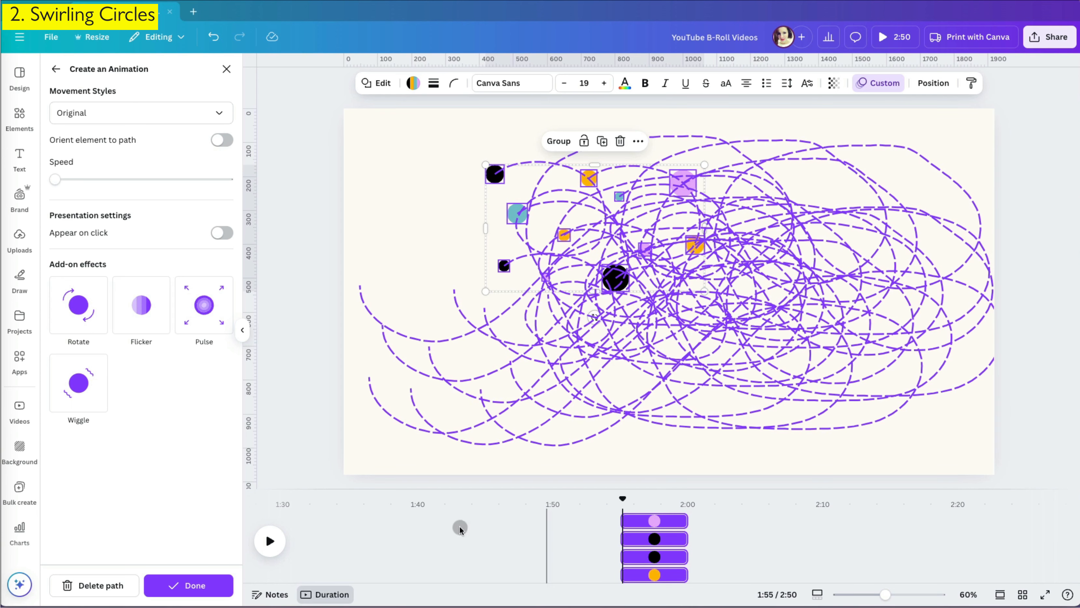
Preview the shrunken circles' animation and add the Flicker effect to the largest black circle.
click(270, 537)
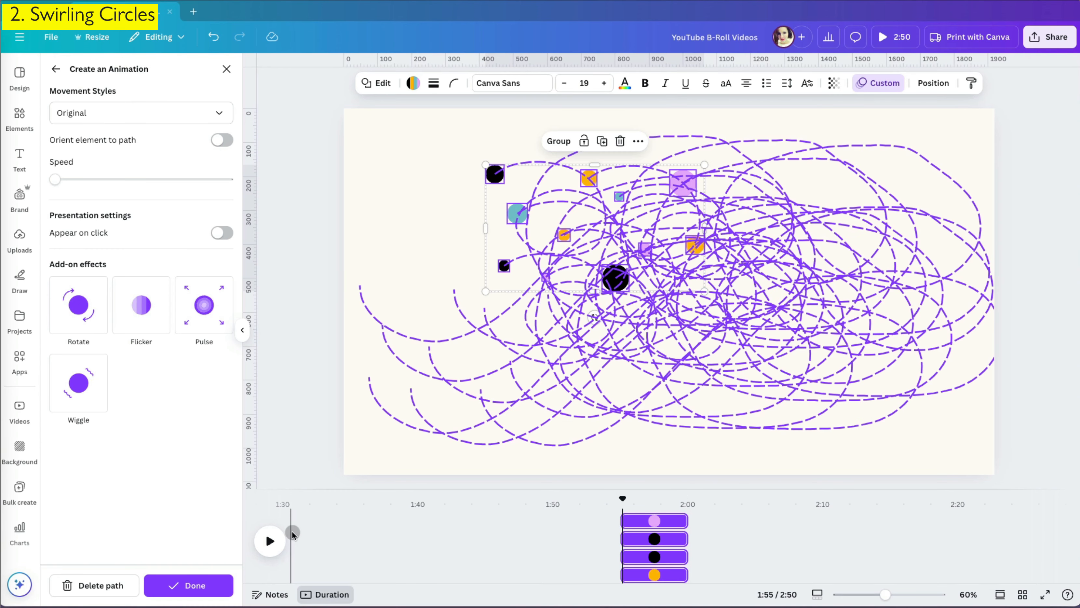
click(268, 539)
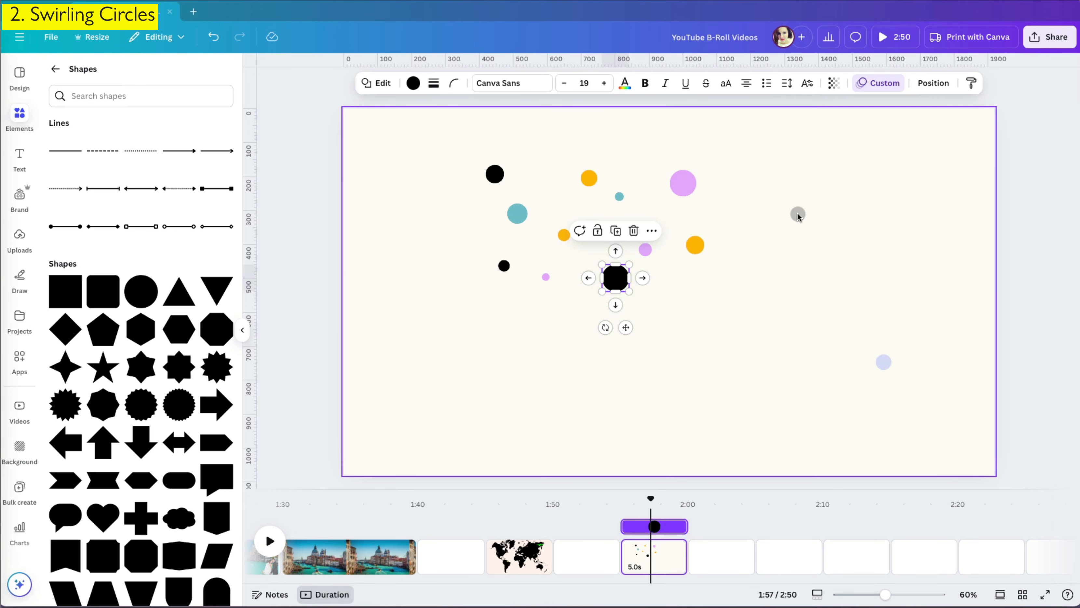
click(877, 86)
click(143, 305)
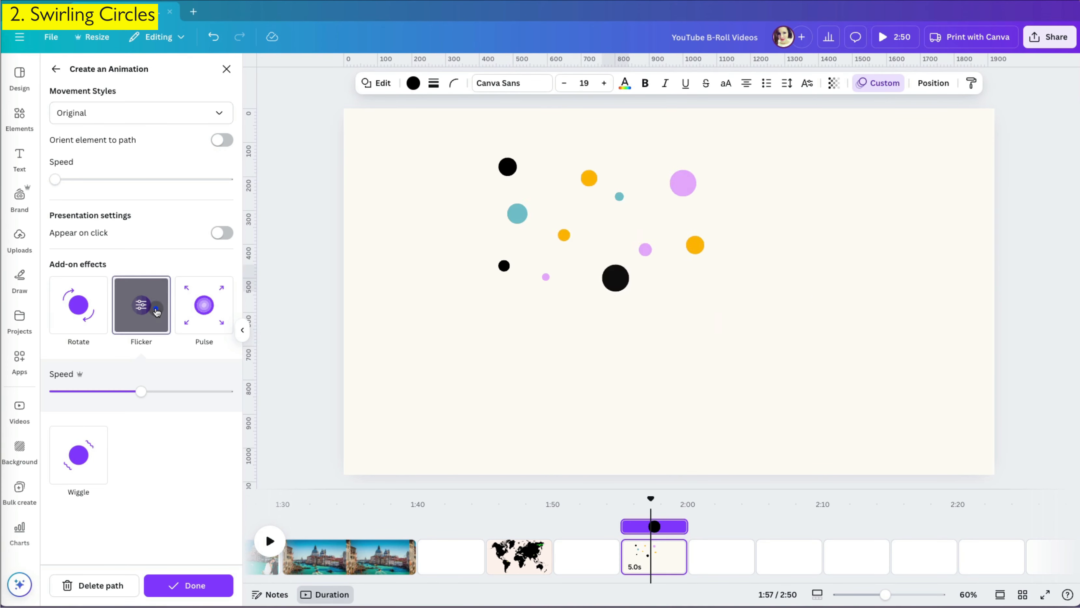
click(389, 394)
Change the page background to dark purple-grey and recolour the three black circles off-white.
click(590, 85)
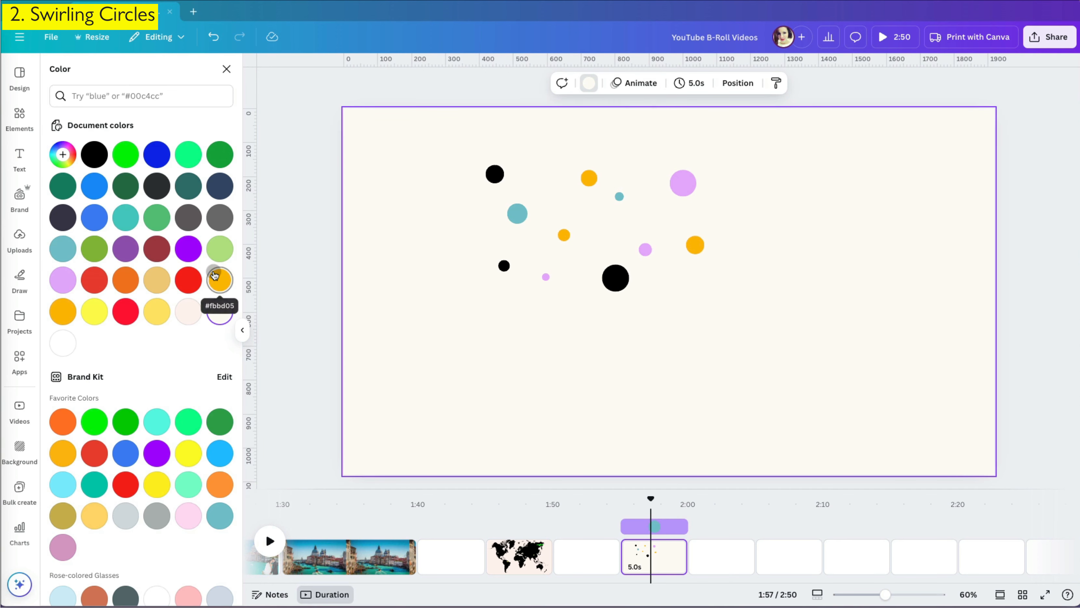
click(64, 218)
drag(607, 266, 506, 263)
click(497, 178)
shift+click(504, 266)
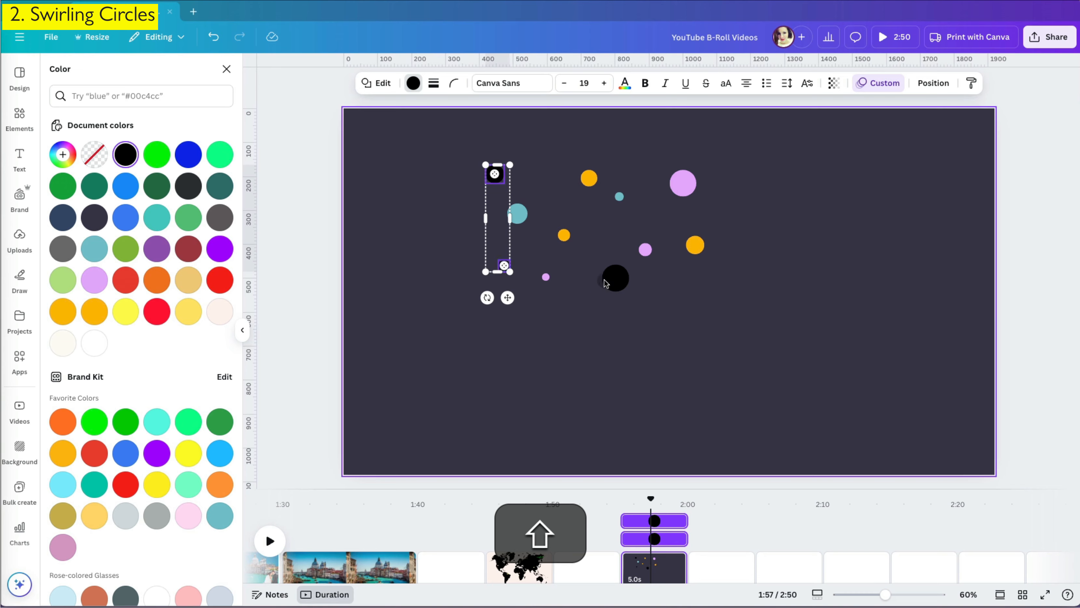
shift+click(615, 278)
click(63, 343)
Preview the recoloured page and delete the animation paths of all the circles.
click(270, 542)
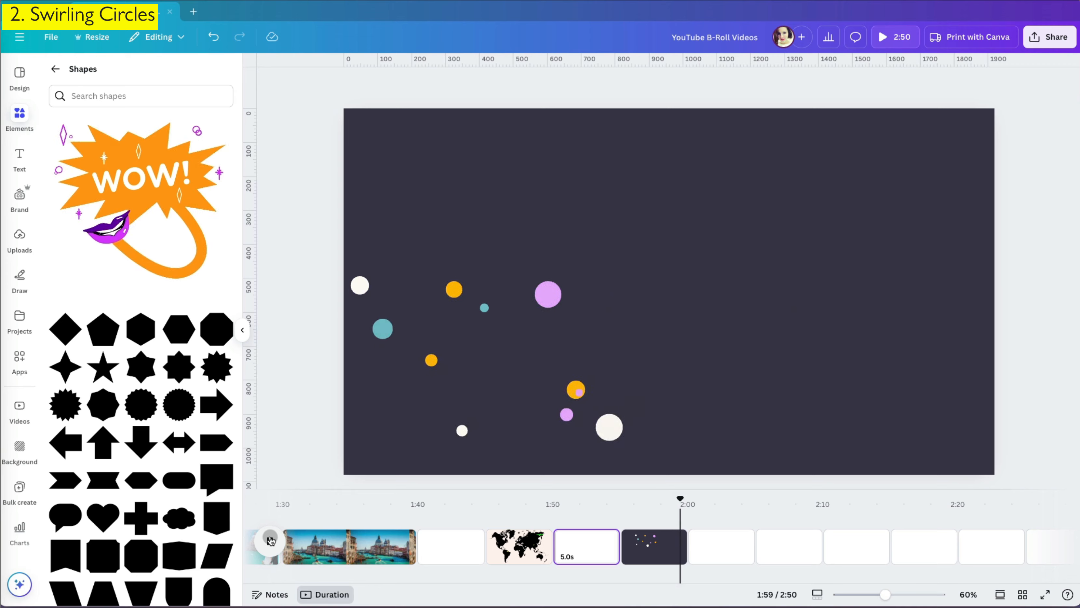
click(270, 542)
key(super+a)
click(881, 83)
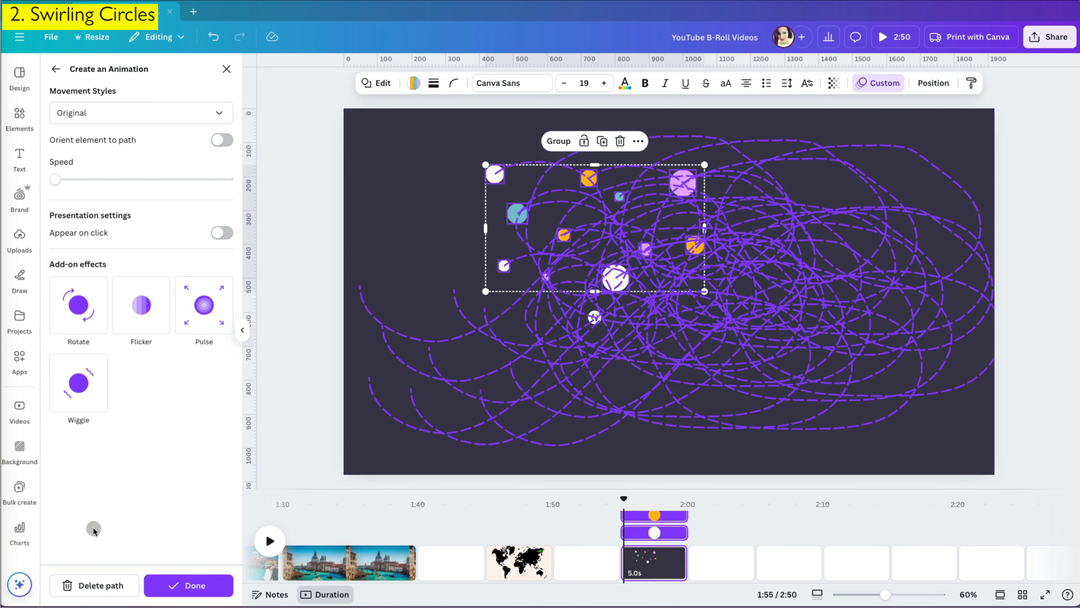
click(77, 584)
Select all the circles again and draw a new custom animation path for them together.
key(Escape)
click(512, 360)
key(super+a)
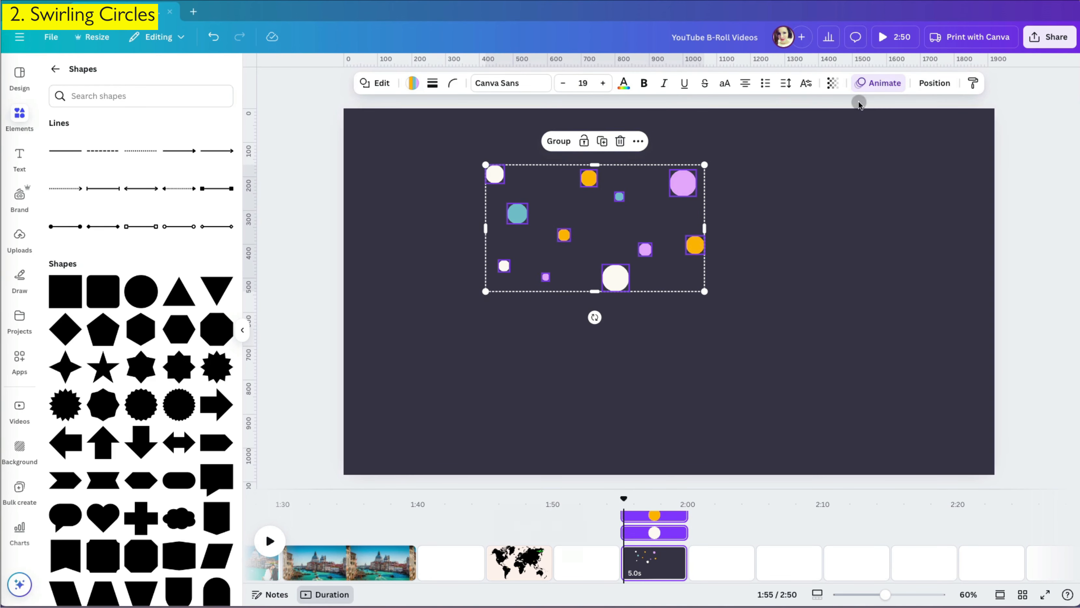
click(882, 83)
click(141, 141)
mouse_move(492, 176)
mouse_down()
mouse_move(408, 256)
mouse_move(647, 153)
mouse_move(748, 257)
mouse_move(531, 333)
mouse_move(385, 350)
mouse_move(717, 129)
mouse_move(427, 177)
mouse_move(511, 229)
mouse_move(486, 198)
mouse_up()
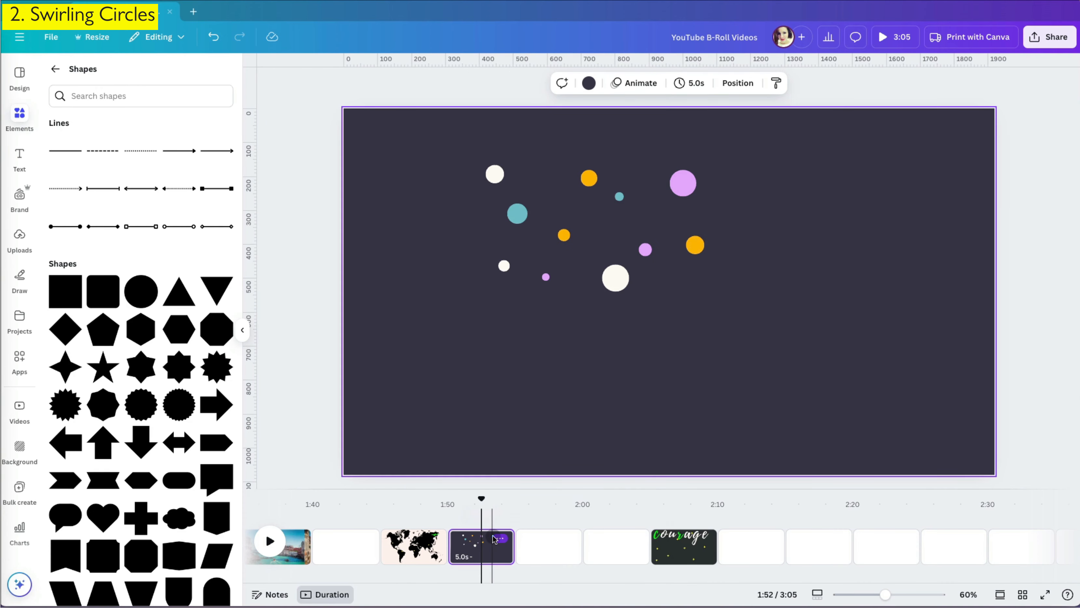
Extend the dark circles page's duration to 9.6 seconds and play it from its start.
click(496, 538)
click(493, 551)
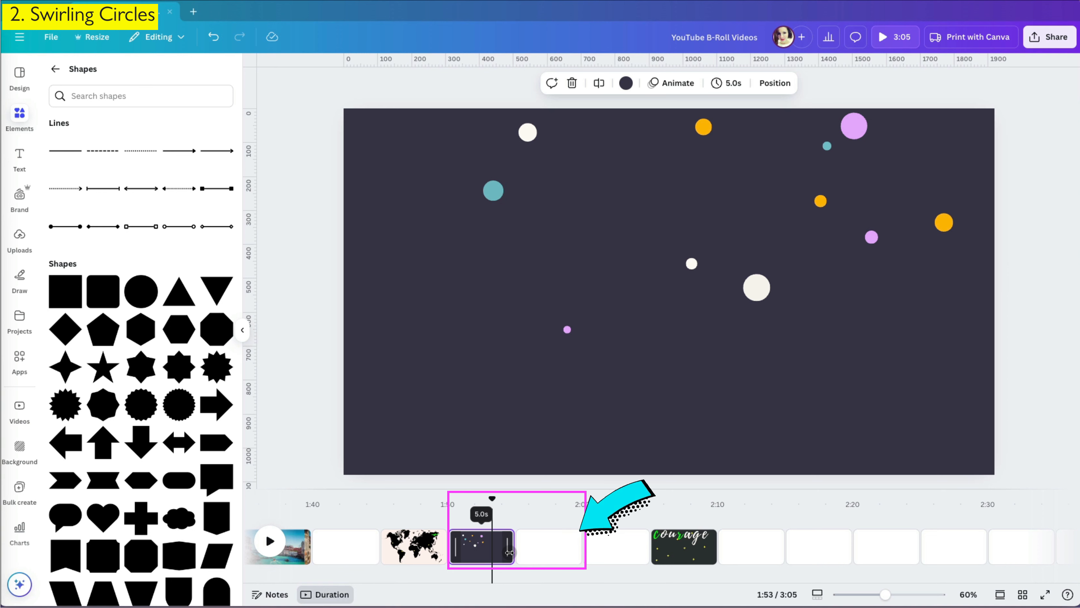
drag(509, 552, 567, 553)
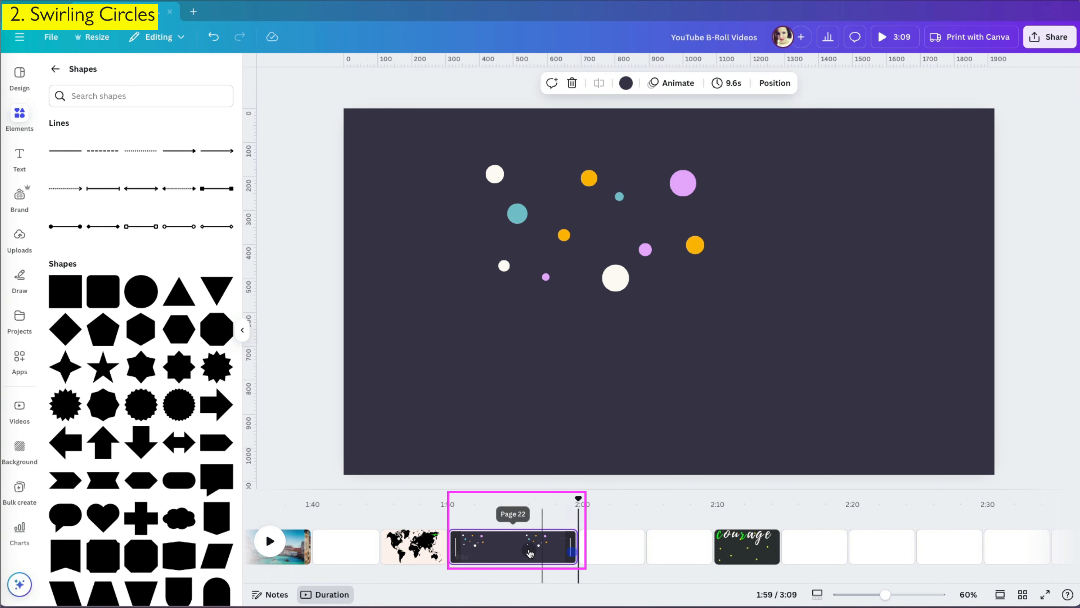
click(515, 551)
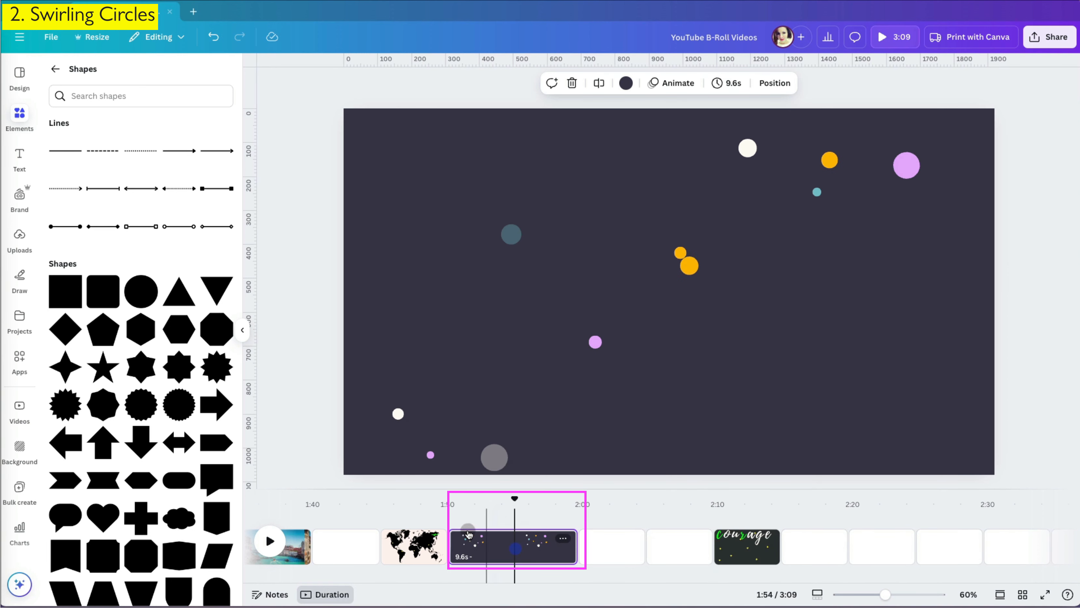
click(454, 523)
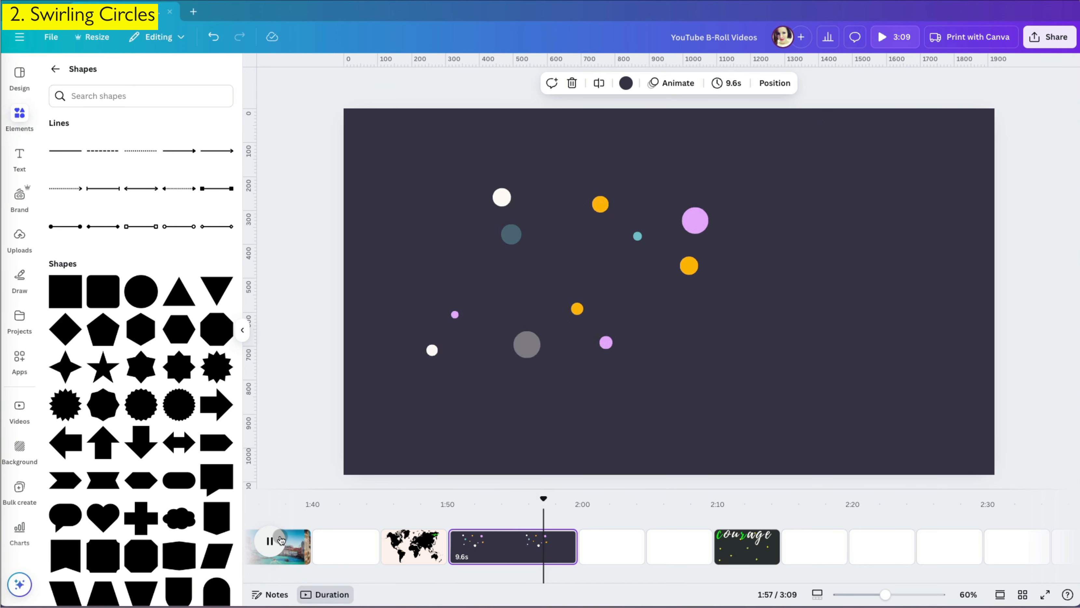
click(270, 540)
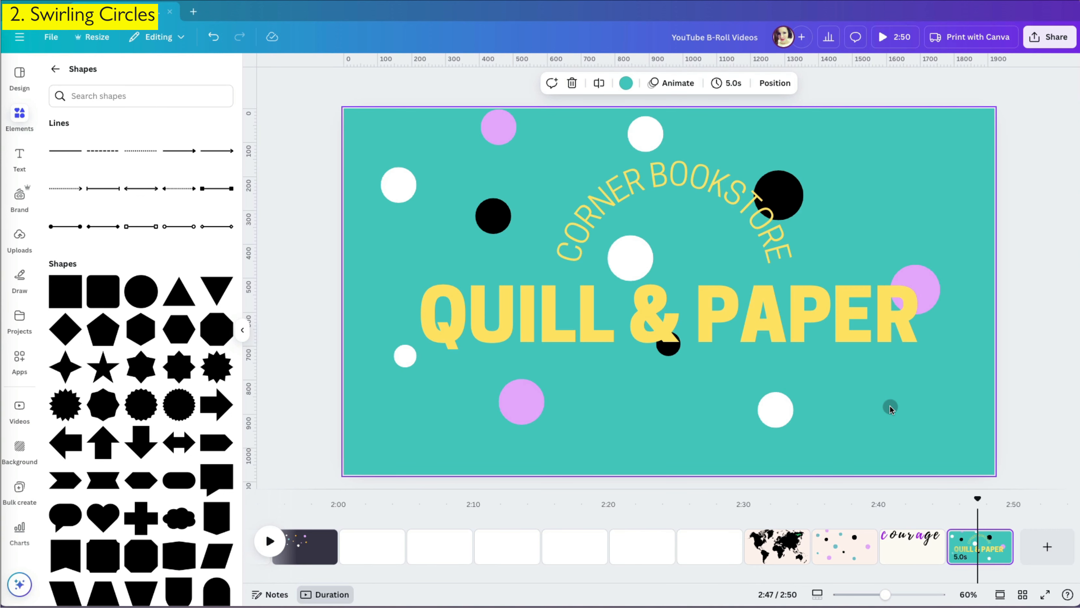
Play the teal Quill & Paper page's animation from its start.
click(947, 515)
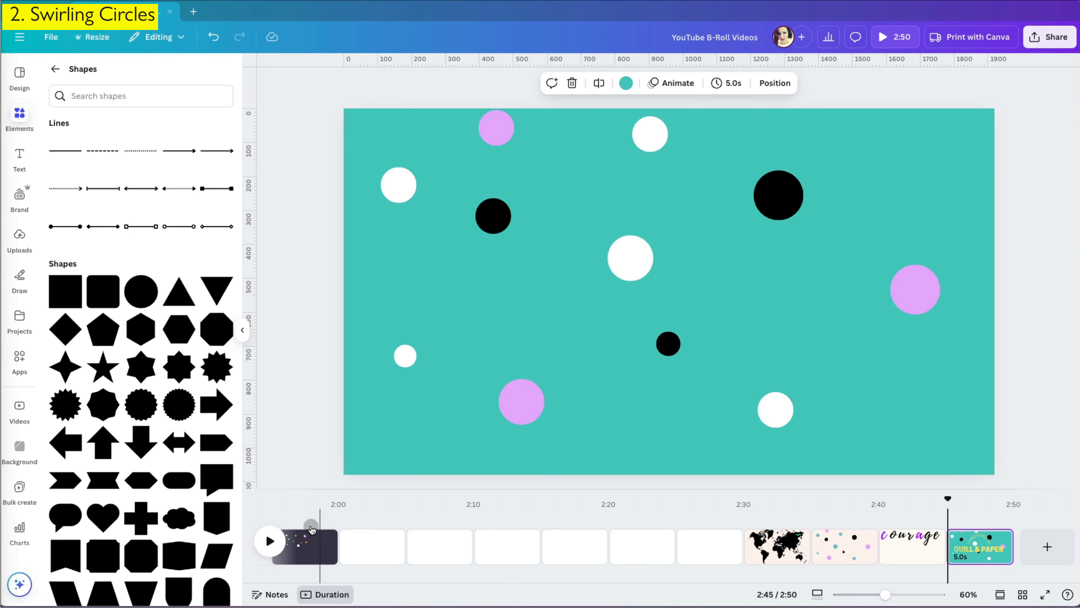
click(273, 541)
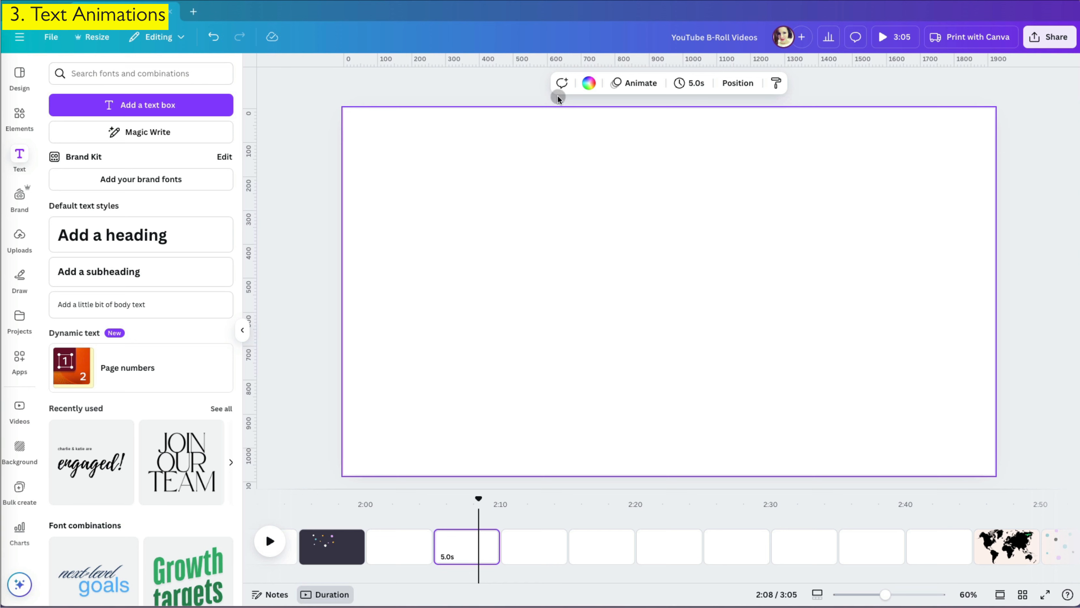
Fill the blank page's background with off-white and open the text options.
click(587, 88)
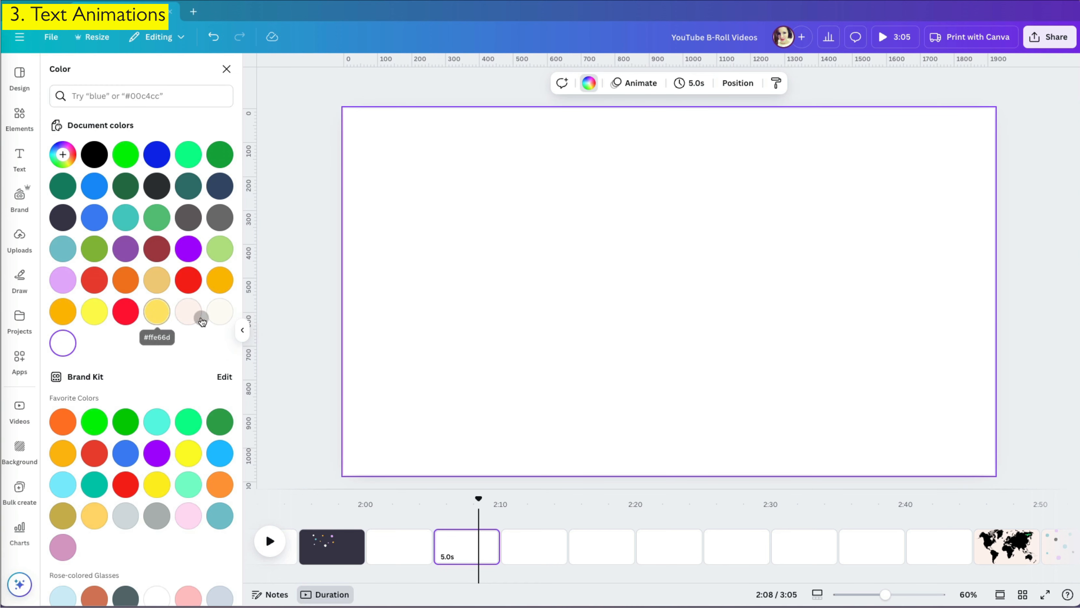
click(220, 312)
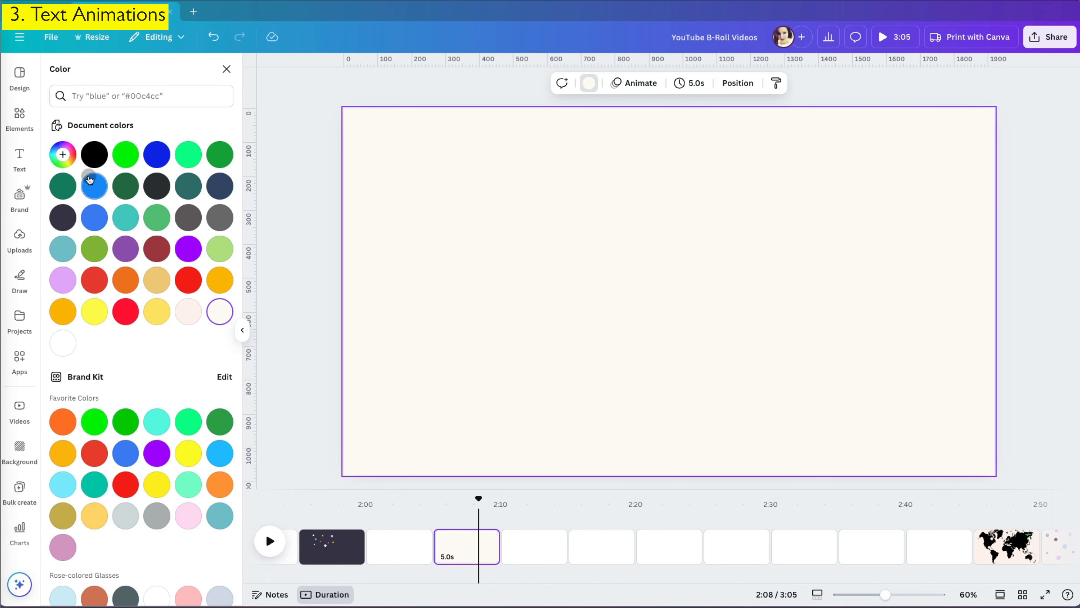
click(18, 164)
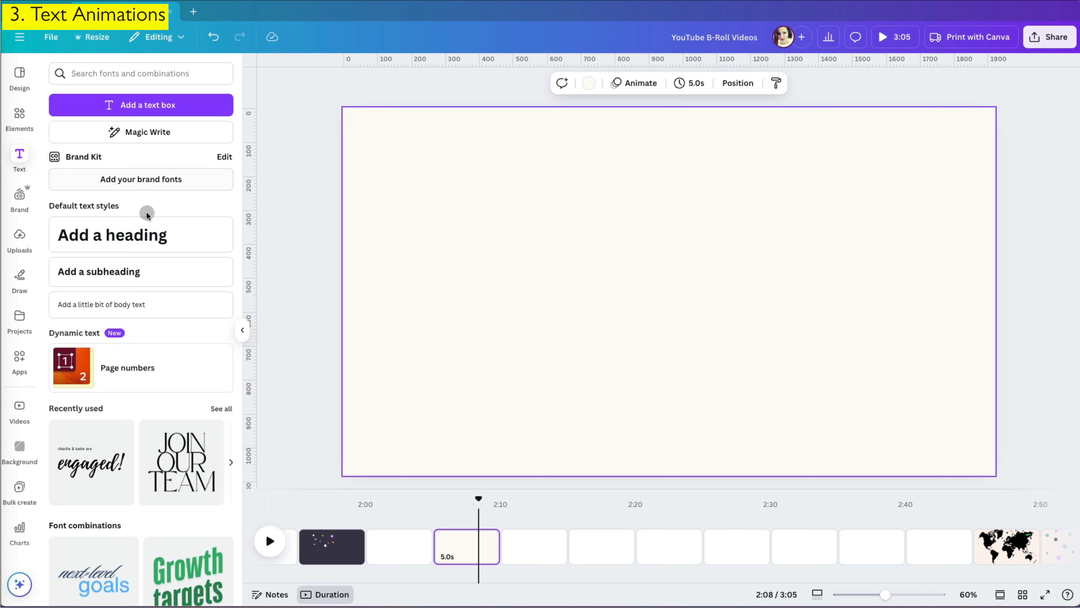
Add a heading reading "c" and enlarge it to font size 370 near the page's upper-left corner.
click(144, 234)
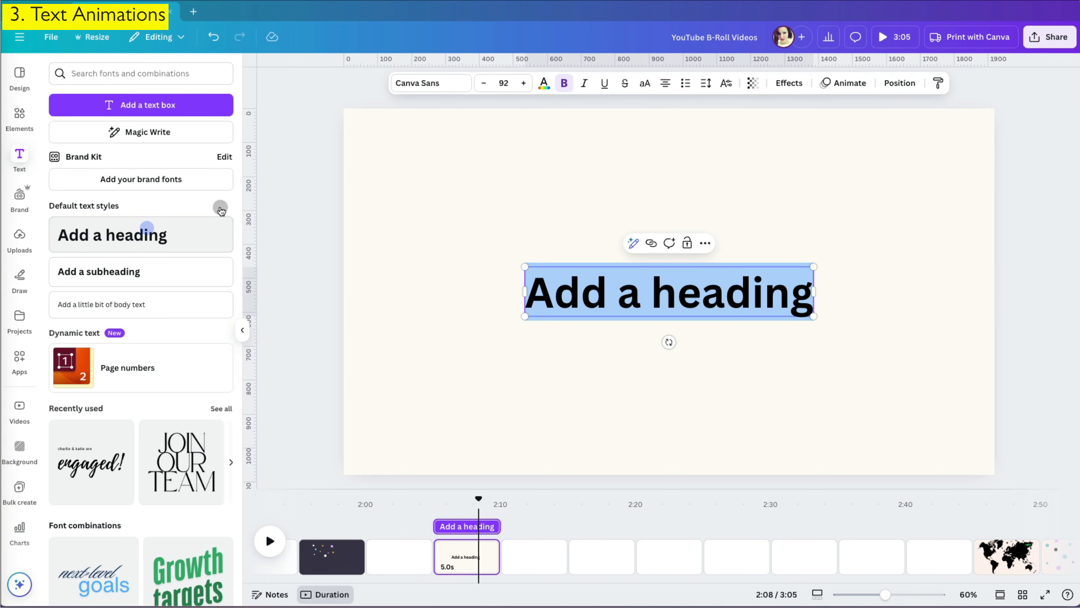
triple_click(612, 304)
text(c)
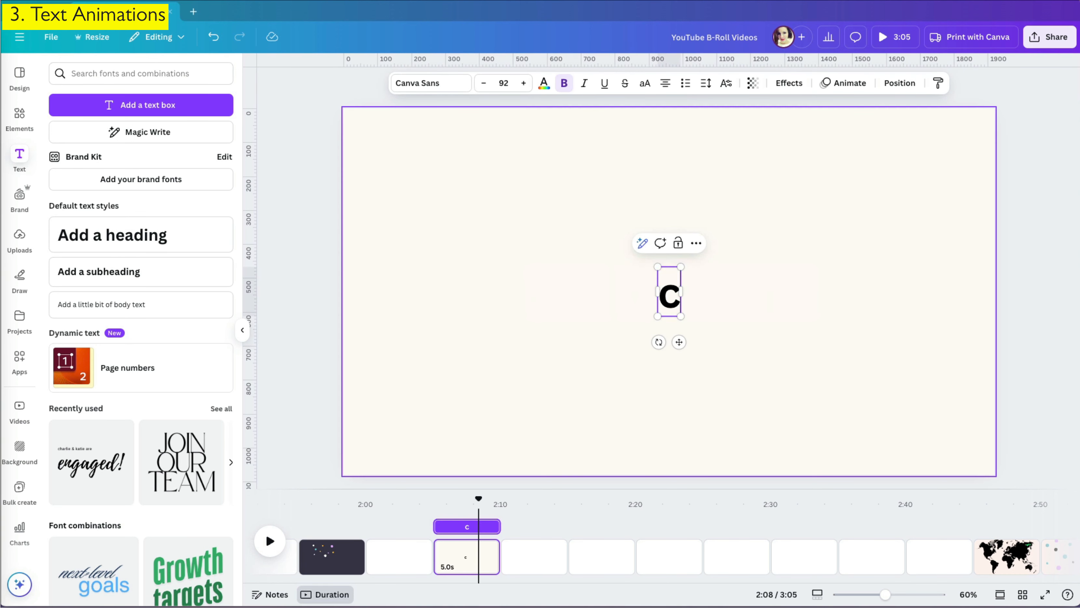
click(453, 274)
drag(669, 297, 535, 291)
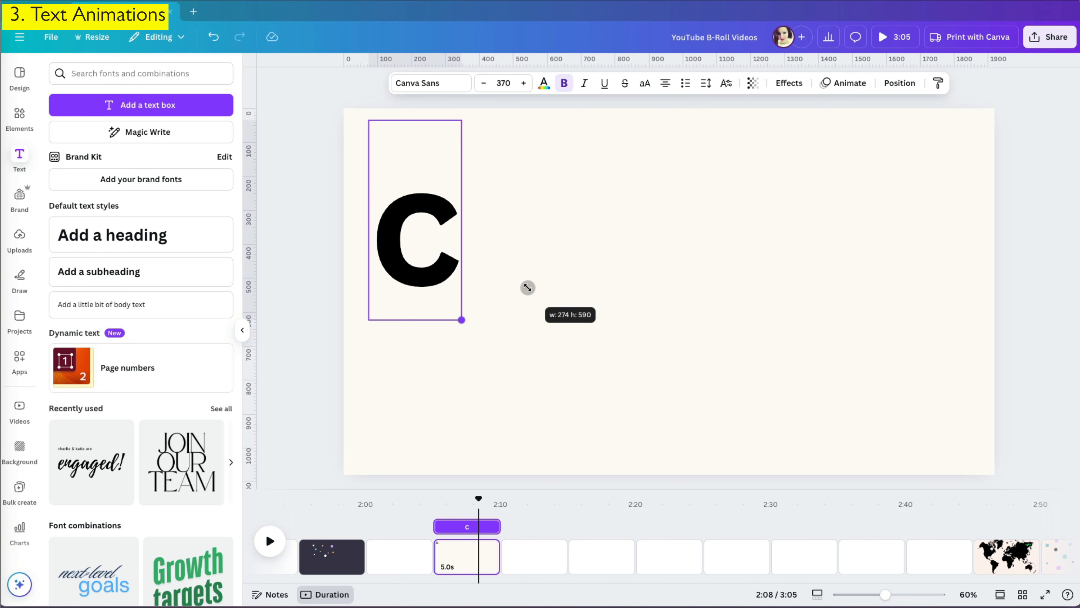
drag(528, 288, 526, 287)
Set the font of the letter c to Playlist Script.
double_click(424, 180)
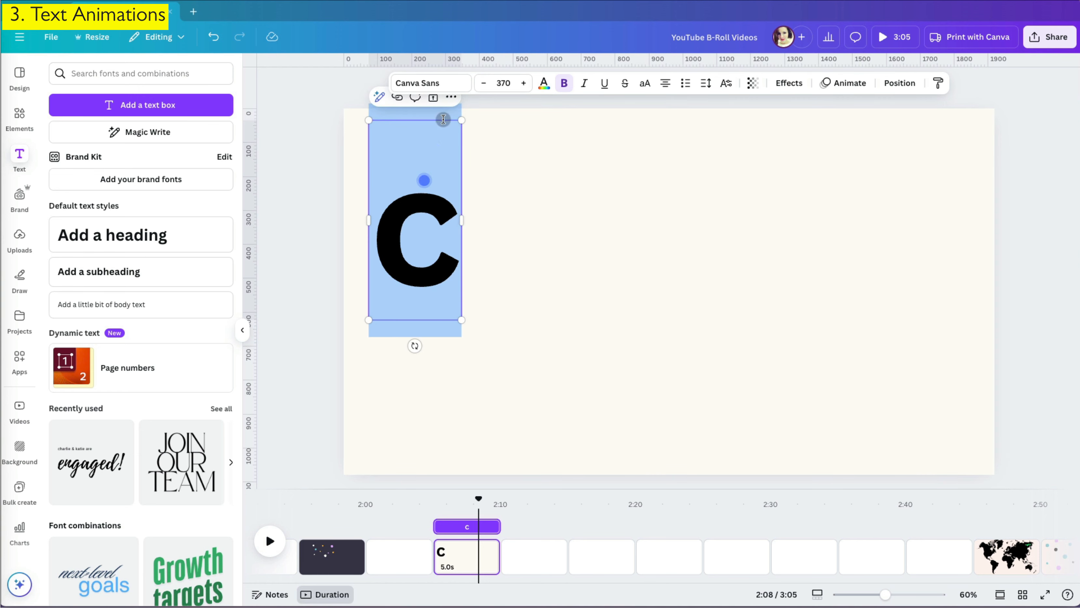
click(459, 86)
click(116, 123)
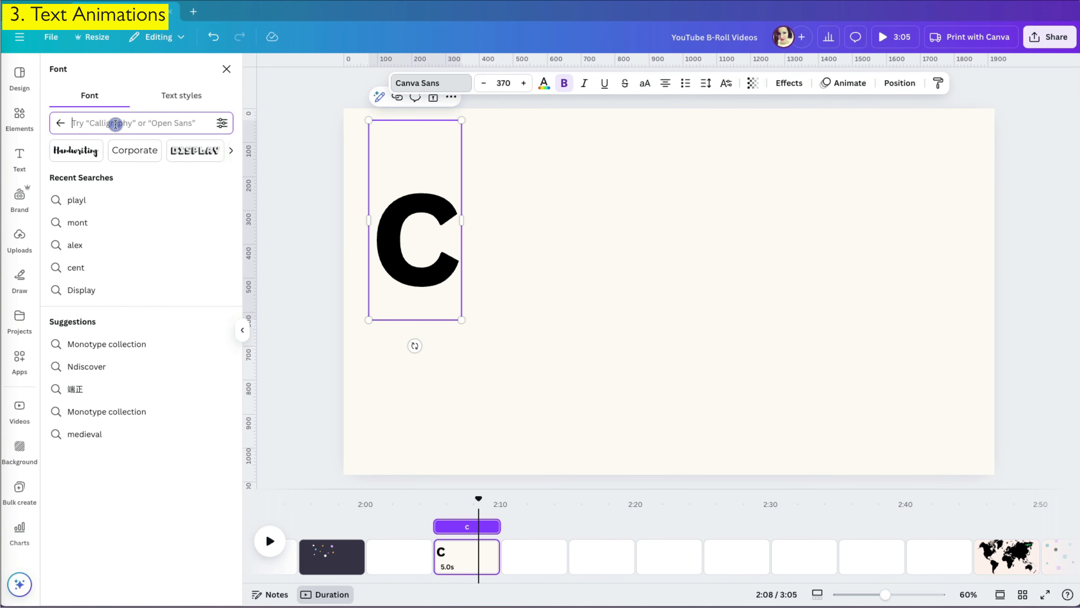
text(playlist)
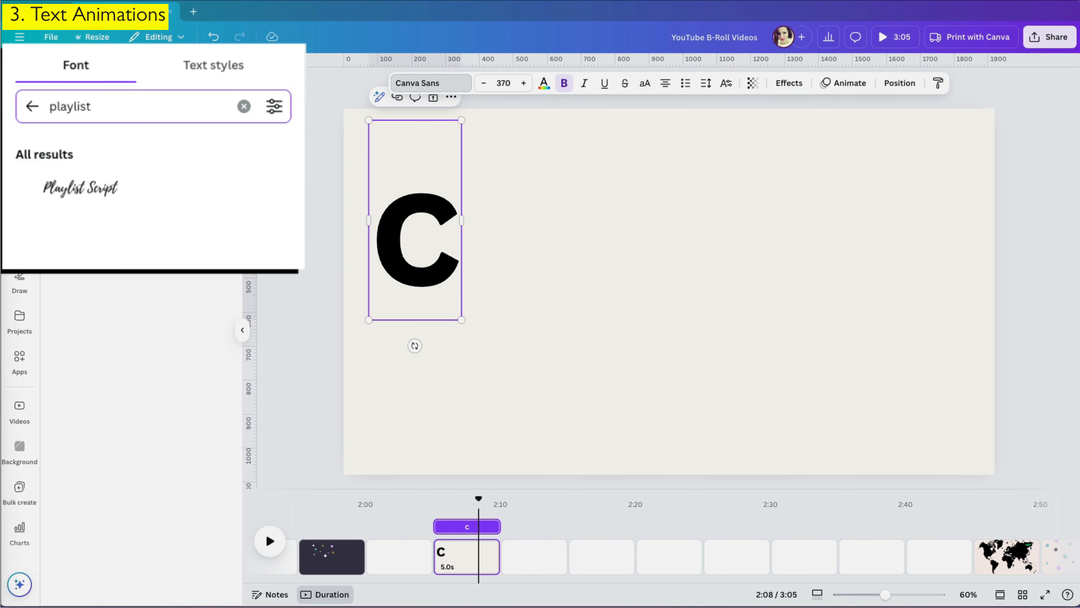
click(100, 193)
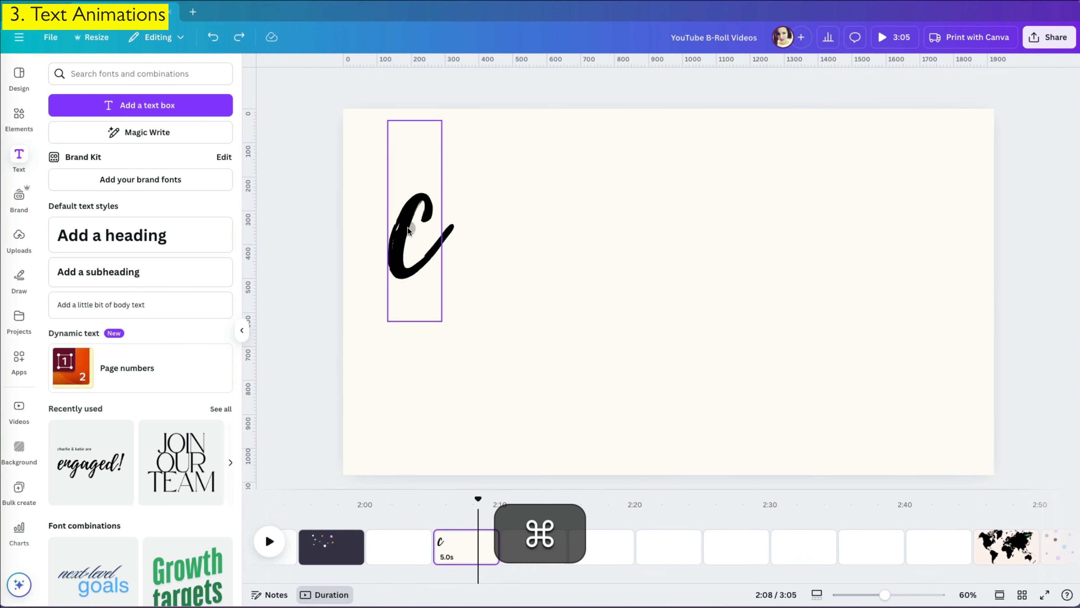
Duplicate the letter c into a row of seven along the page's upper edge and align all the copies by their bottoms.
drag(408, 229, 877, 155)
key(super+z)
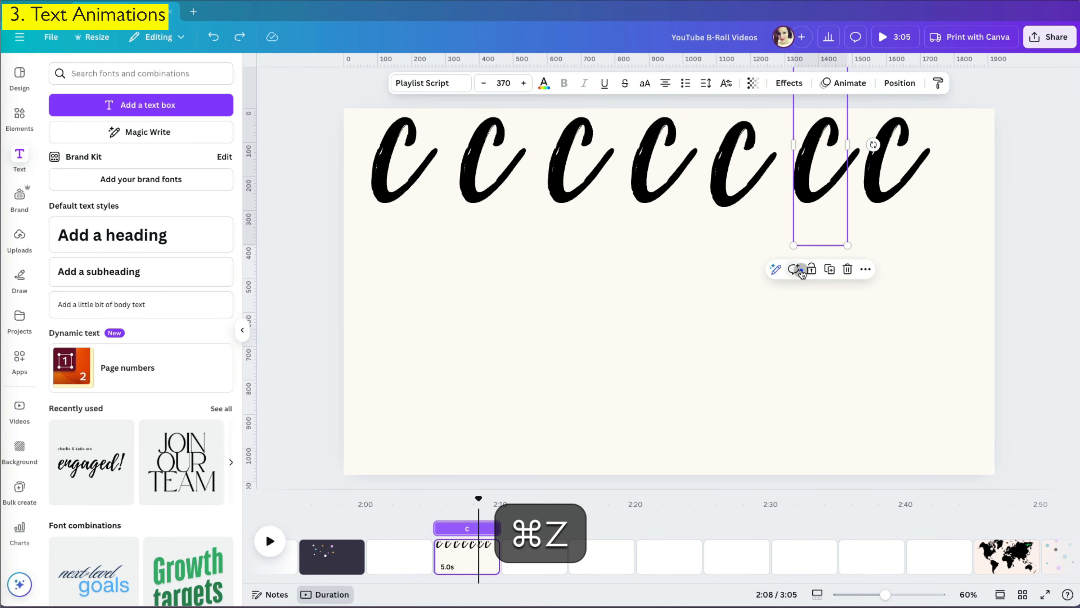
click(946, 241)
drag(946, 240, 366, 128)
click(898, 83)
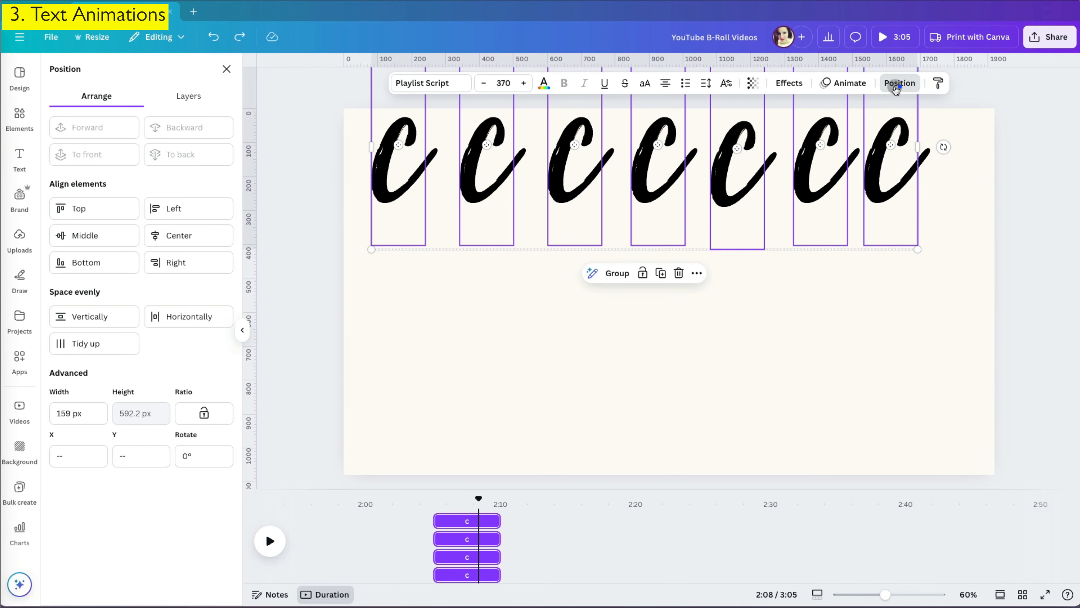
click(112, 262)
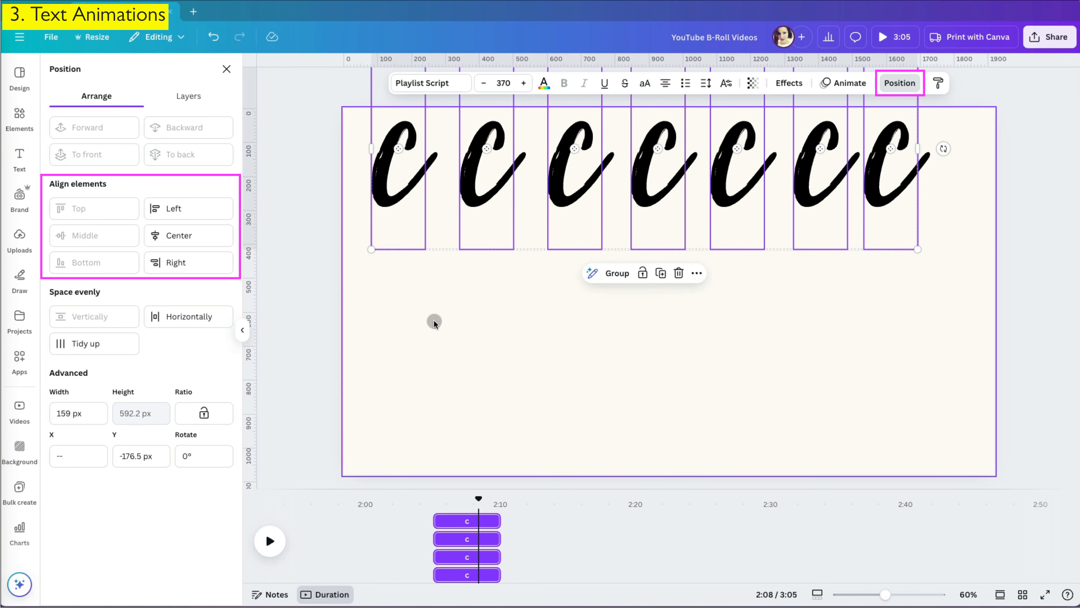
Change the second, third and fourth letters of the row to o, u and r.
click(815, 313)
double_click(488, 227)
text(o)
click(575, 217)
double_click(574, 170)
text(u)
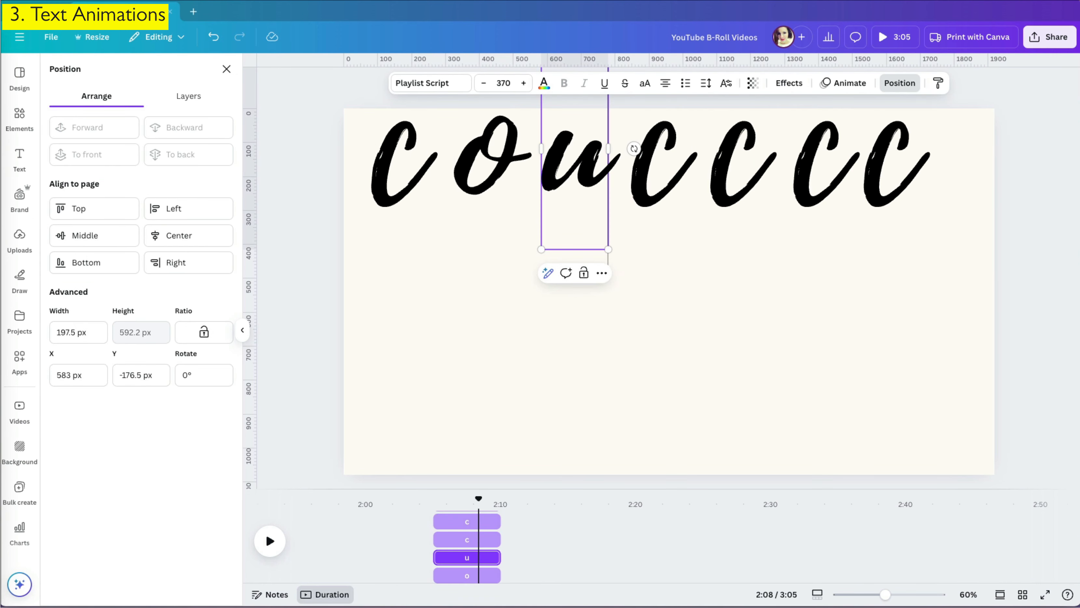
double_click(655, 170)
text(r)
Change the last three letters of the row to a, g and e to complete the word courage.
double_click(736, 170)
text(a)
double_click(819, 170)
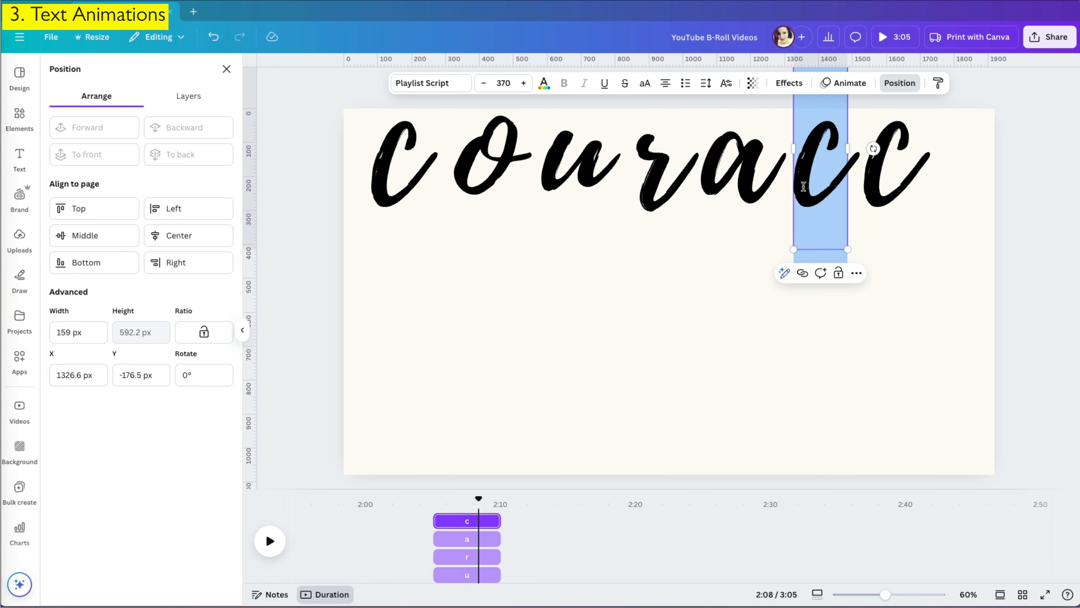
text(g)
click(889, 217)
double_click(890, 170)
text(e)
Select all the letters of courage and even out their spacing with Tidy up.
click(823, 307)
key(super+a)
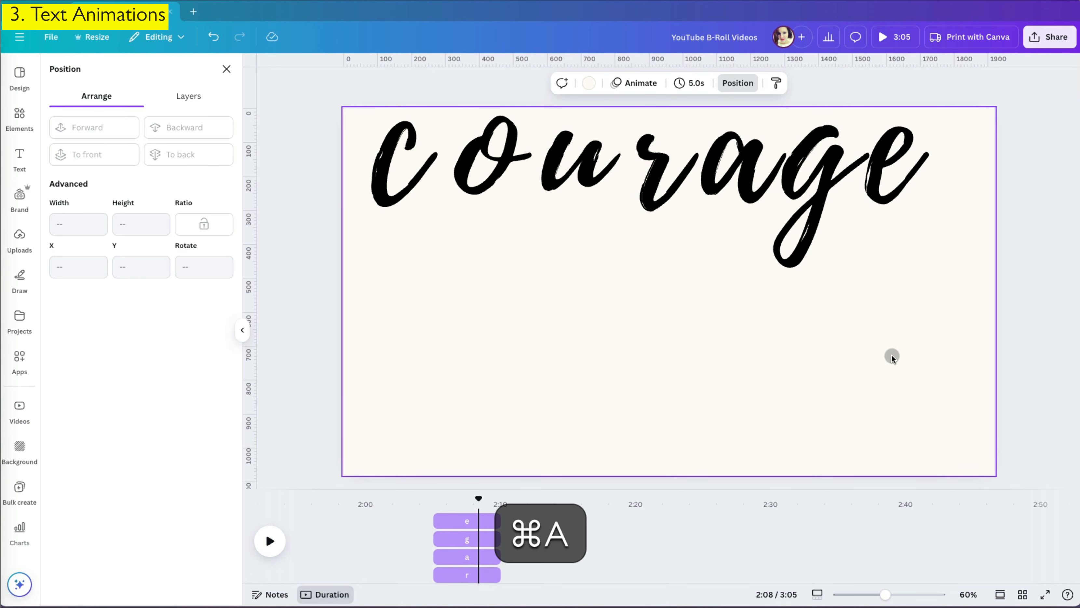
click(901, 84)
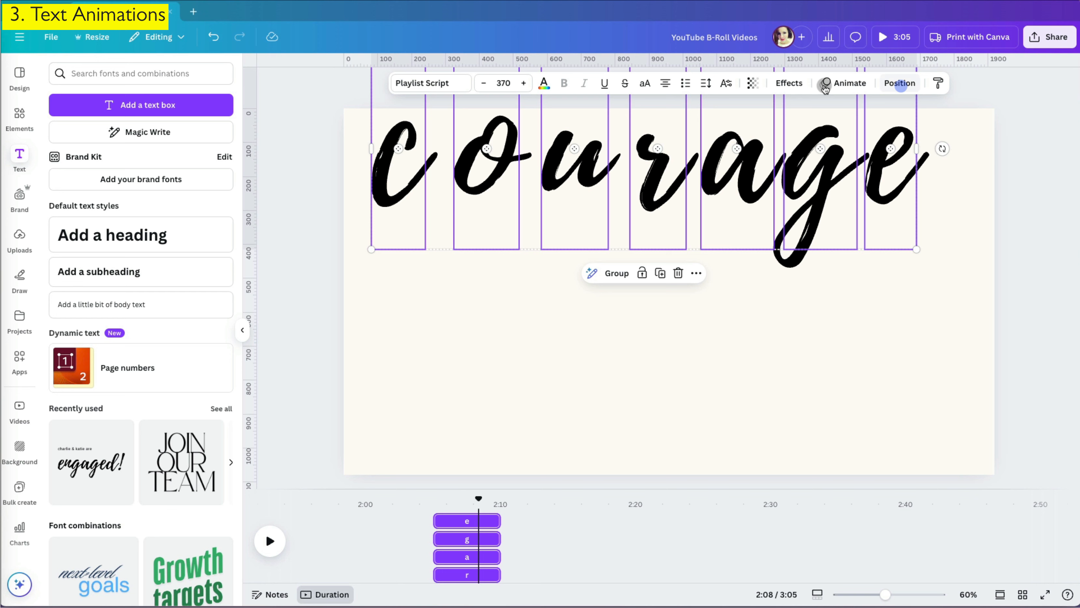
click(908, 84)
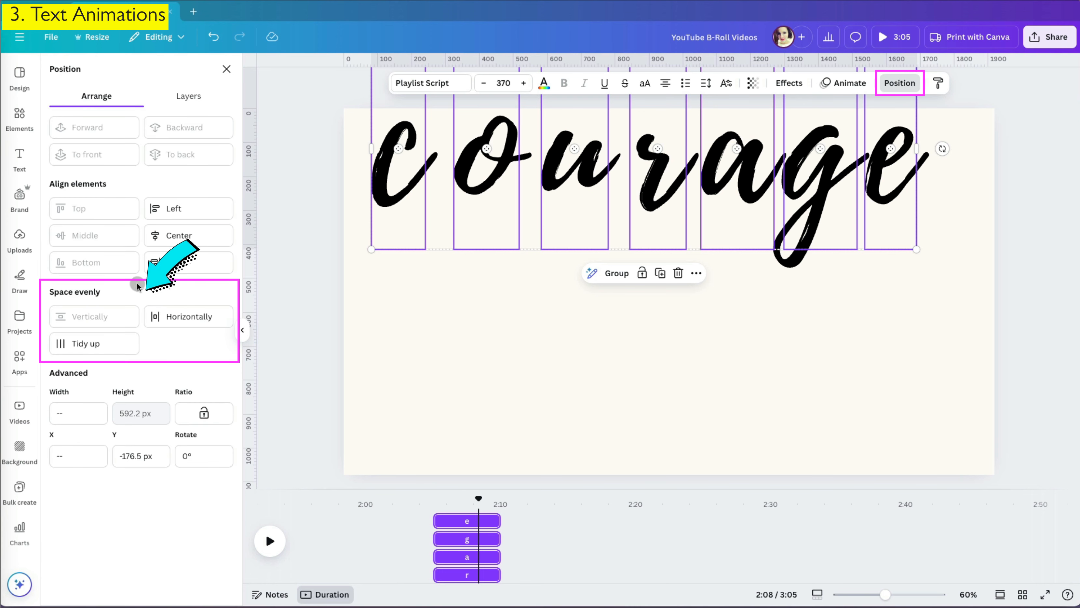
click(116, 344)
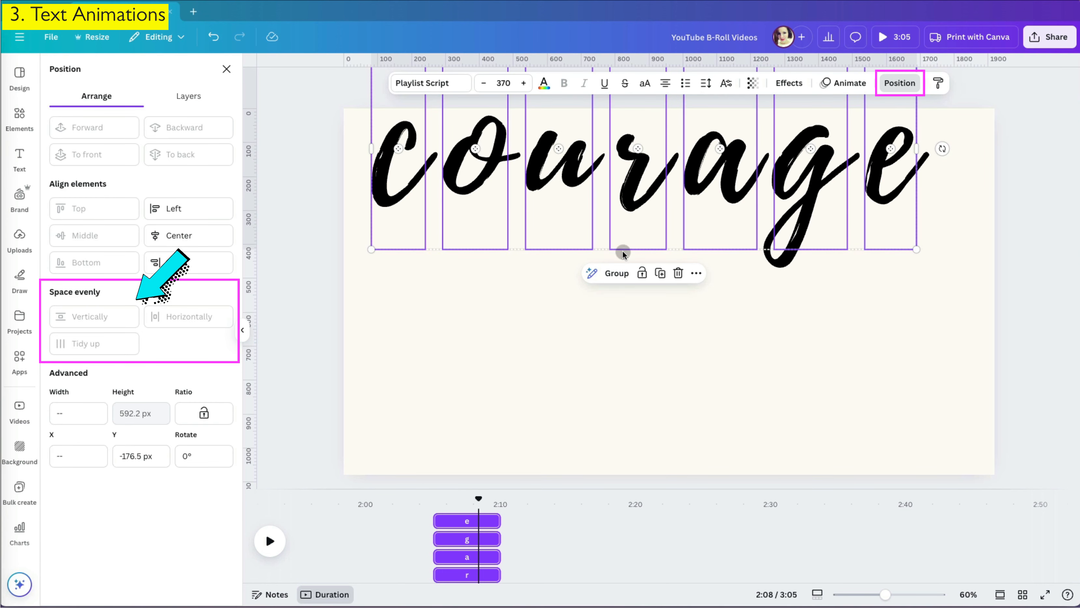
Colour the letters c and r in courage bright purple.
click(419, 149)
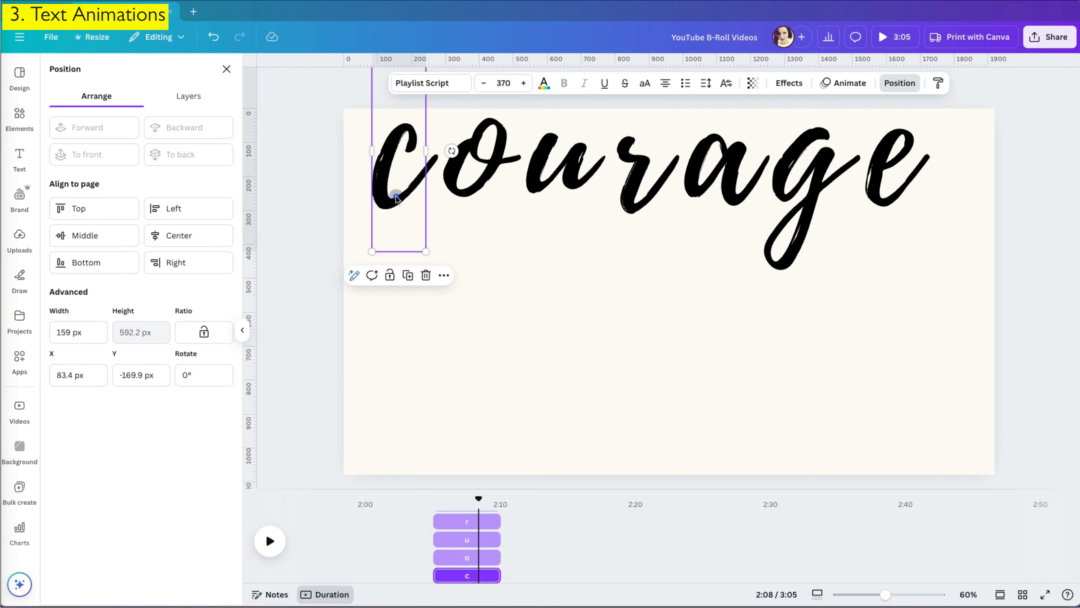
click(544, 83)
click(63, 280)
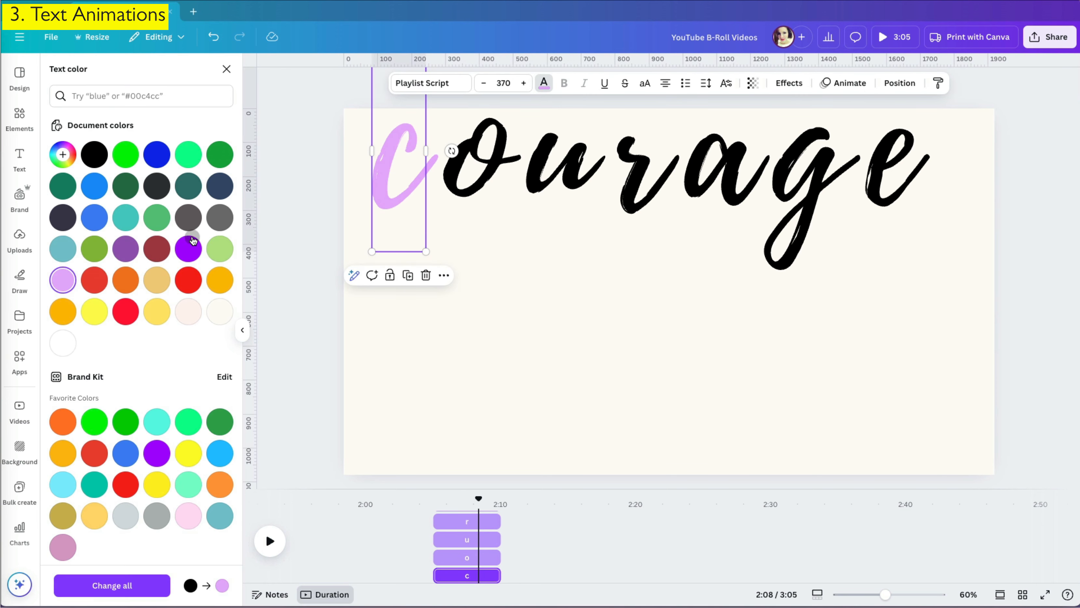
click(646, 197)
click(188, 249)
click(520, 300)
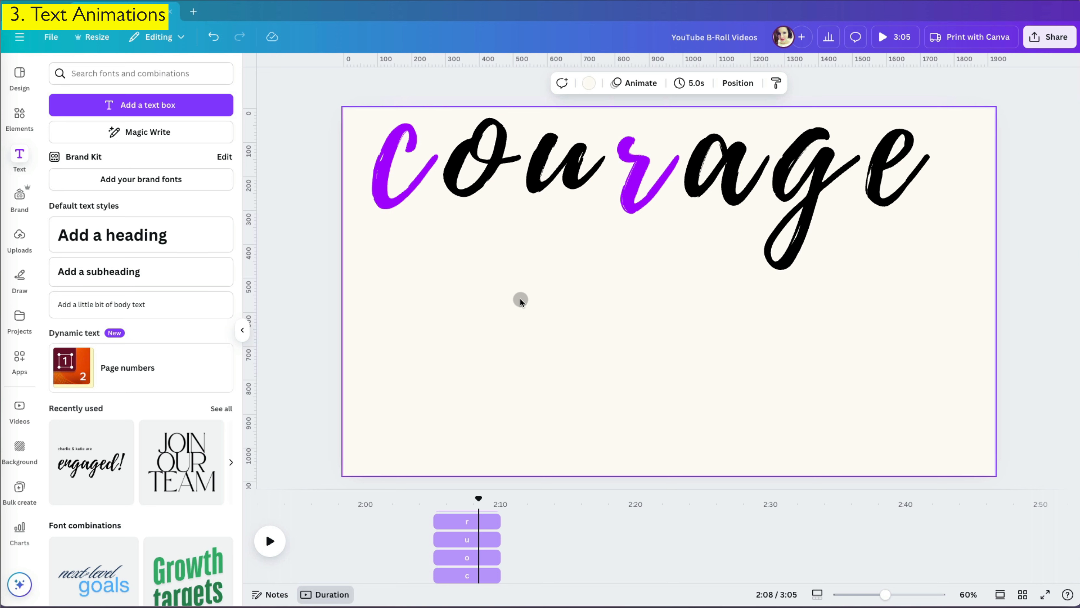
Select all the letters and draw one custom looping animation path for them, winding down from the word towards the page's lower part.
key(super+a)
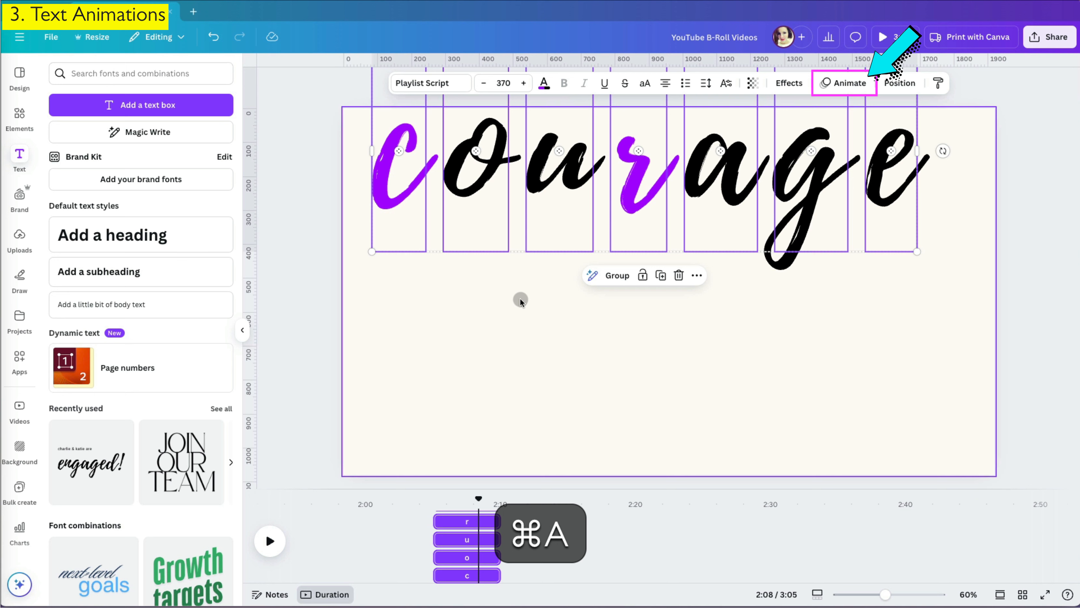
click(860, 81)
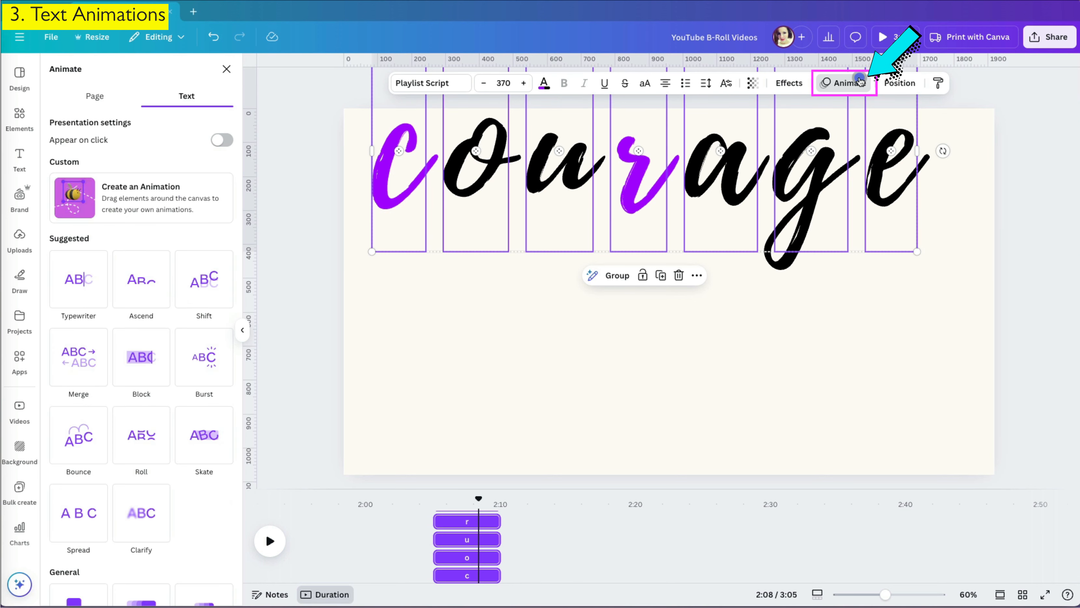
click(113, 215)
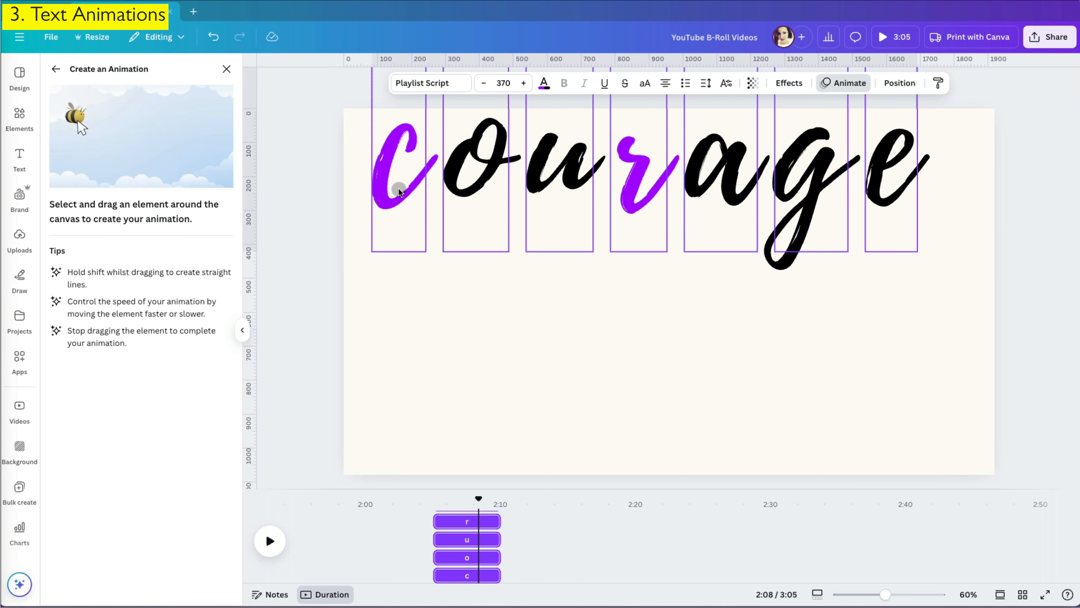
mouse_move(393, 188)
mouse_down()
mouse_move(413, 166)
mouse_move(424, 202)
mouse_move(374, 235)
mouse_move(369, 275)
mouse_move(409, 295)
mouse_move(481, 261)
mouse_move(482, 305)
mouse_move(364, 349)
mouse_move(369, 395)
mouse_move(485, 352)
mouse_move(412, 307)
mouse_move(392, 382)
mouse_move(450, 409)
mouse_move(460, 430)
mouse_move(405, 426)
mouse_move(426, 383)
mouse_up()
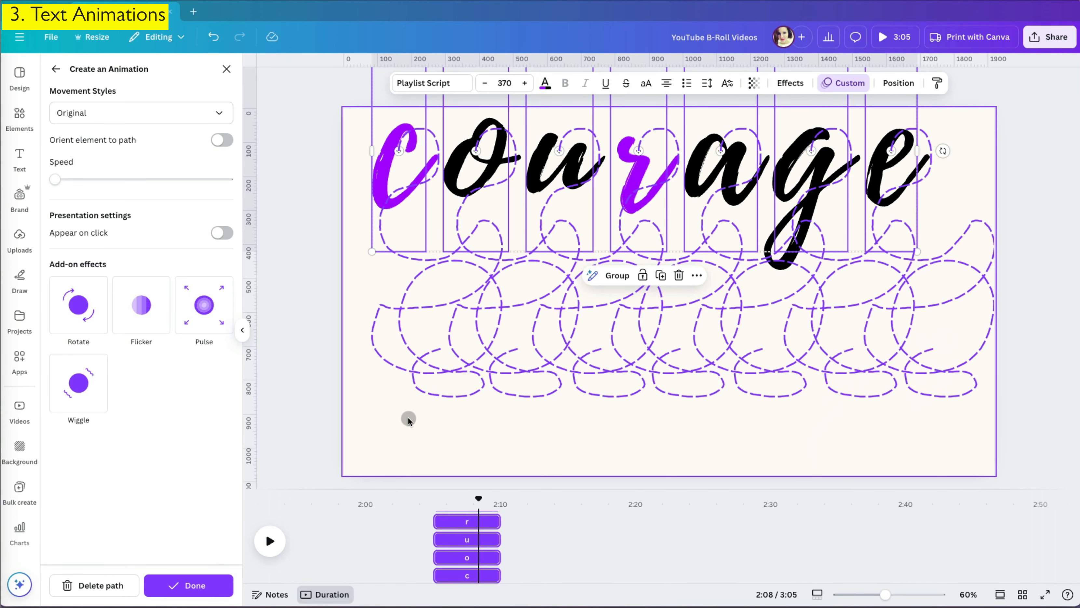
click(408, 416)
click(425, 229)
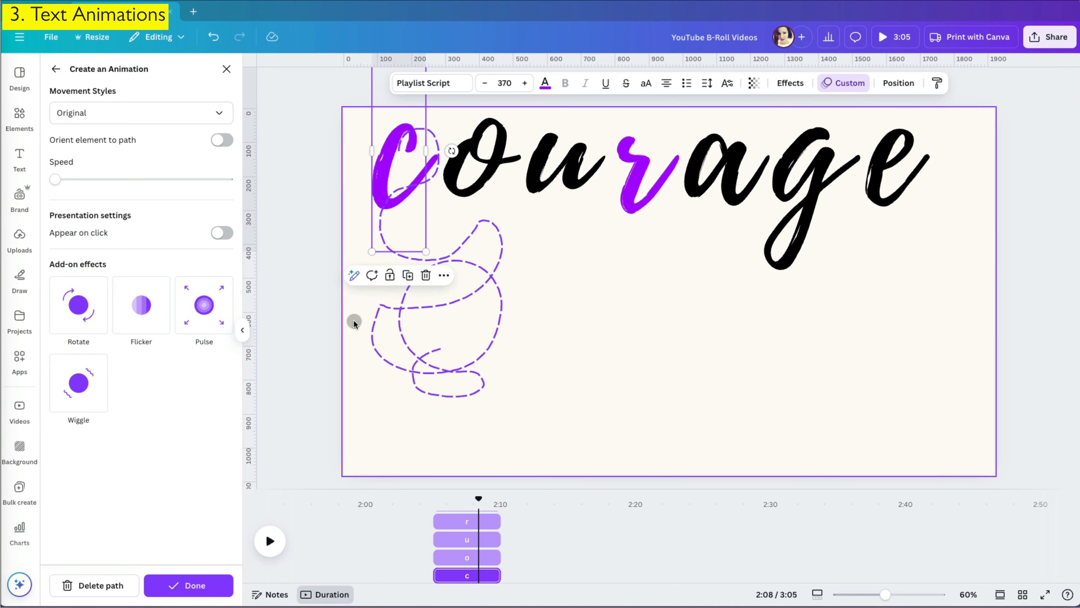
Fill the courage page's background with dark grey #303437.
click(353, 319)
click(589, 85)
click(94, 164)
click(159, 189)
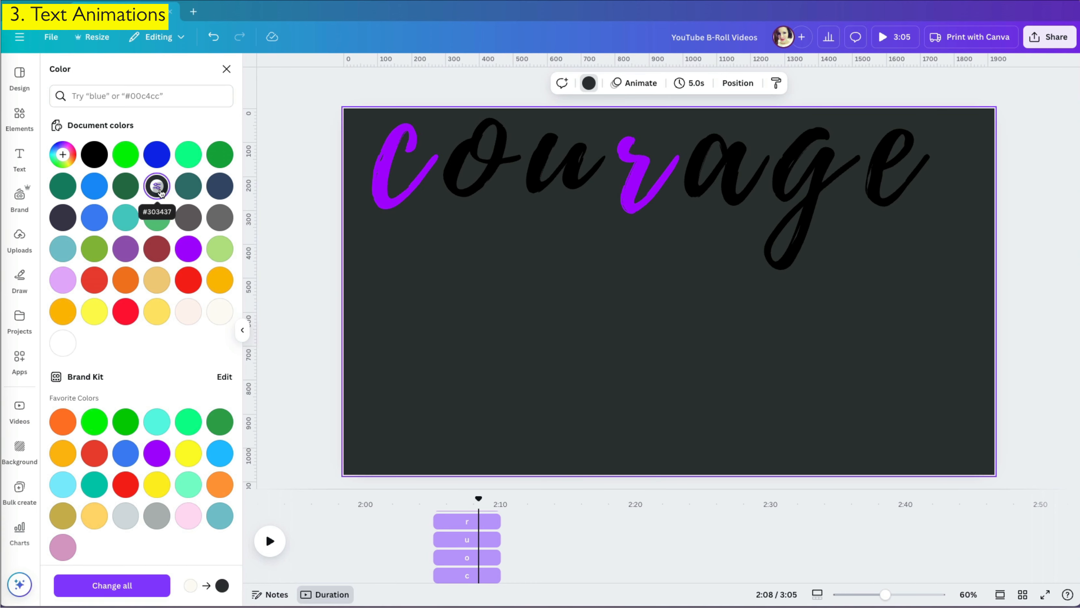
Colour all the letters of courage off-white.
key(super+a)
click(545, 83)
click(219, 311)
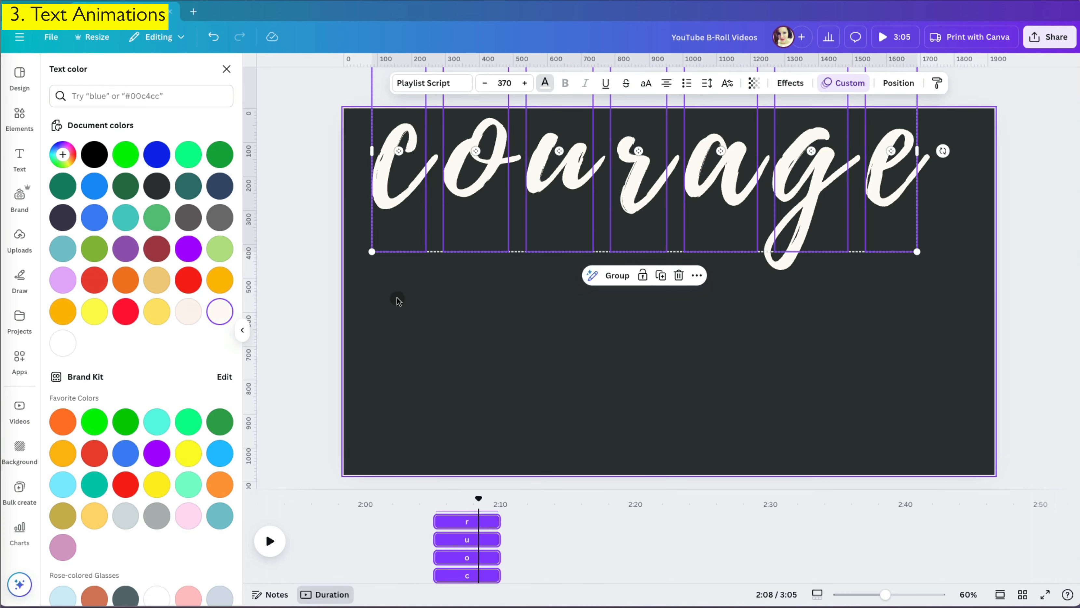
Colour the letters c and r light purple and play the page's animation.
click(390, 183)
shift+click(652, 185)
click(546, 83)
click(63, 282)
click(300, 341)
click(275, 543)
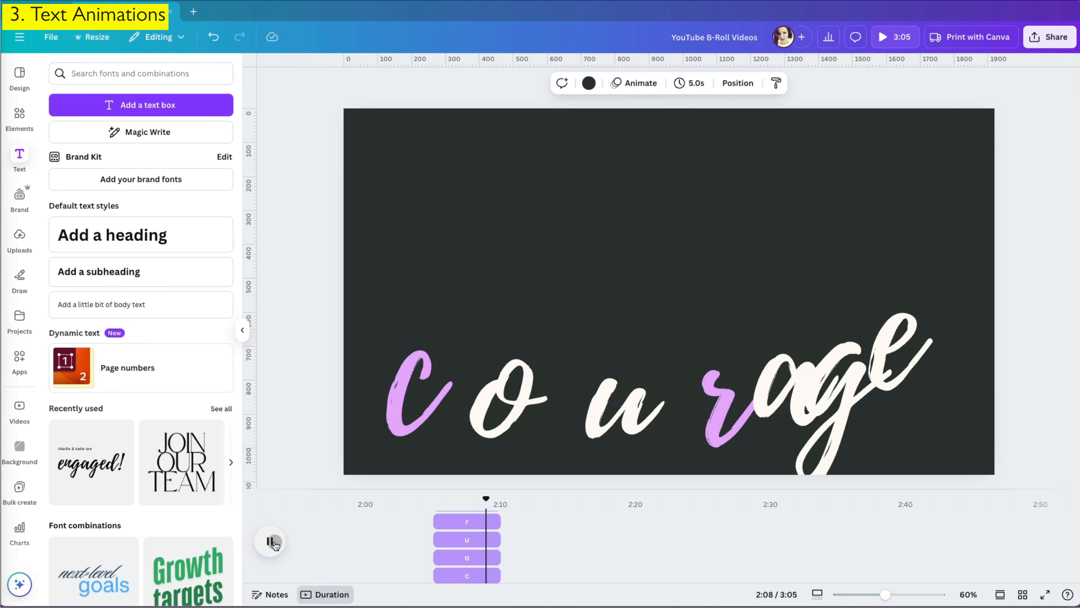
Add the Flicker effect to the letters c and r and increase its speed for each.
click(392, 211)
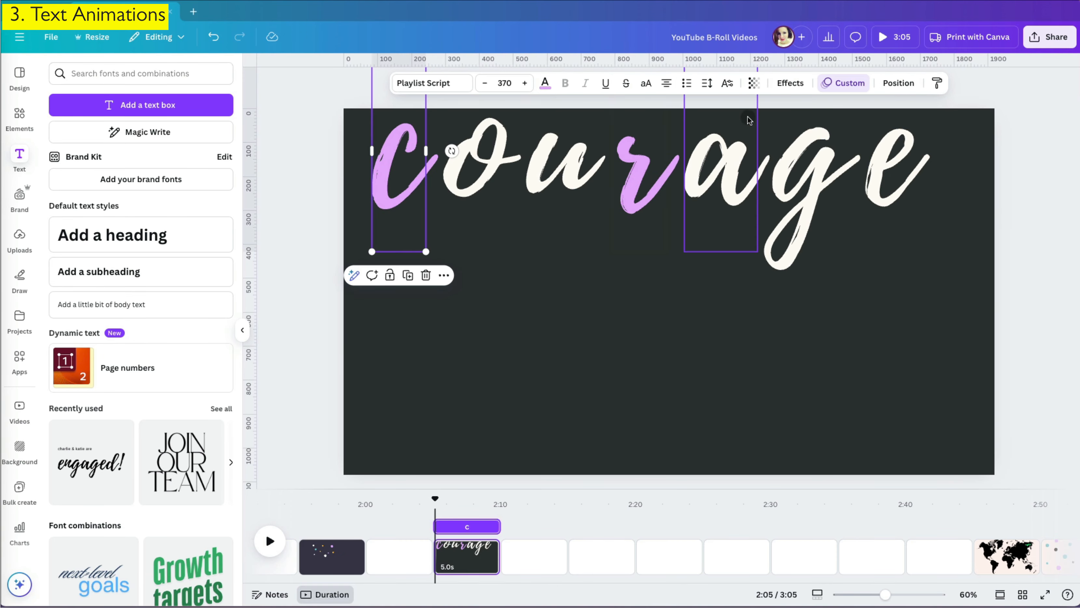
click(846, 84)
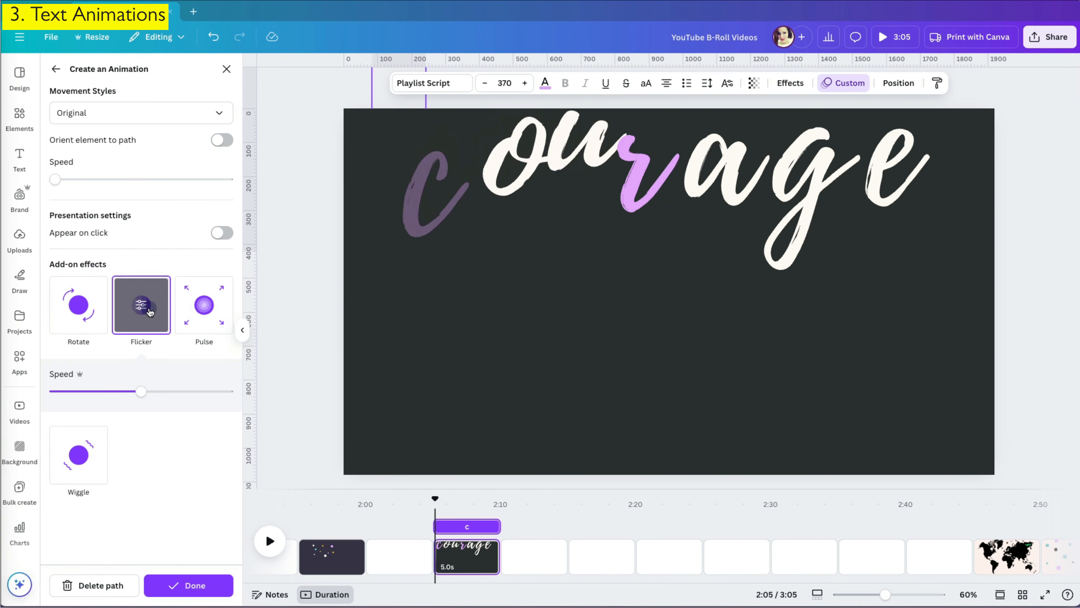
drag(140, 391, 175, 395)
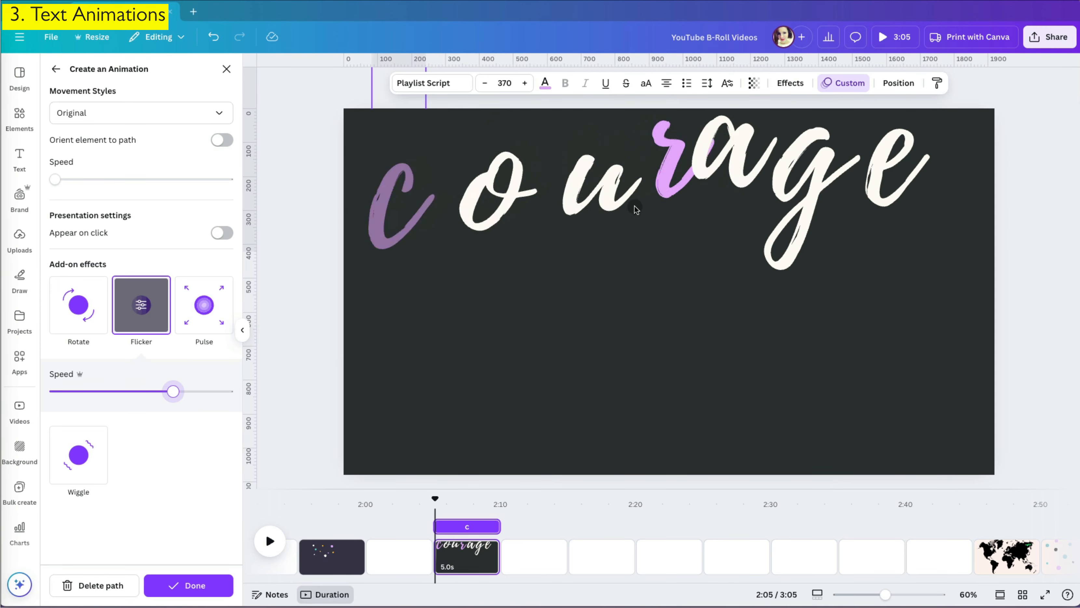
click(666, 192)
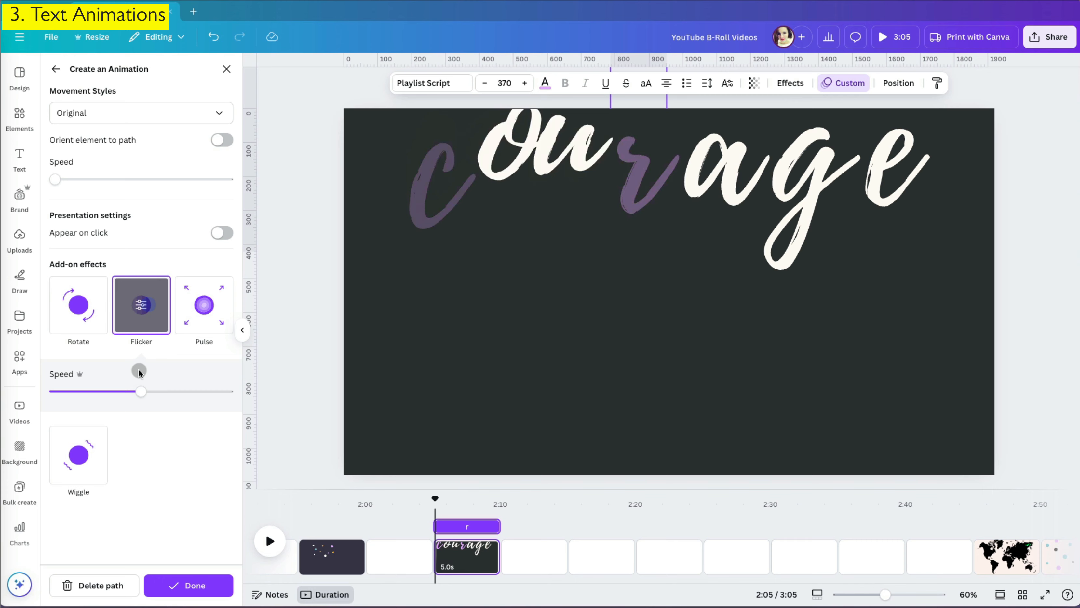
drag(141, 391, 156, 395)
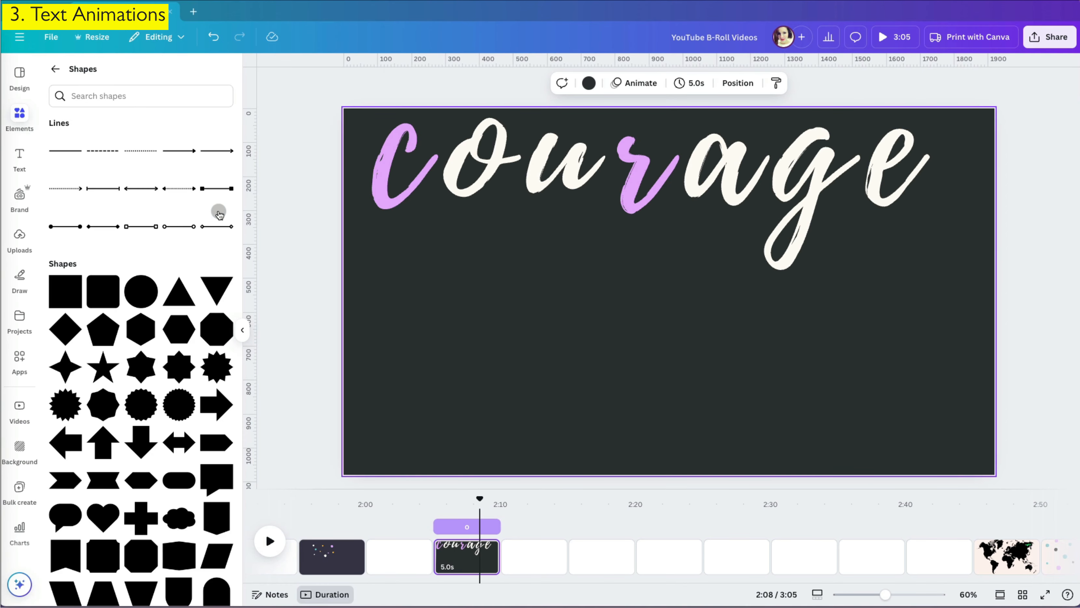
Add a small four-pointed star shape, fill it yellow and scatter copies of it across the page.
click(65, 366)
drag(650, 302, 434, 363)
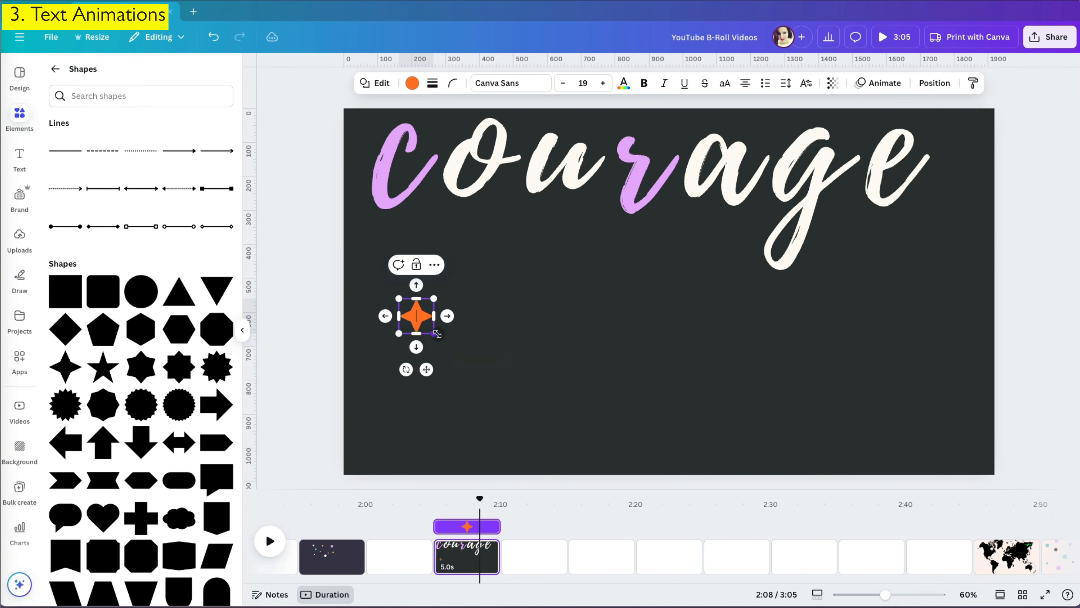
click(412, 83)
click(125, 311)
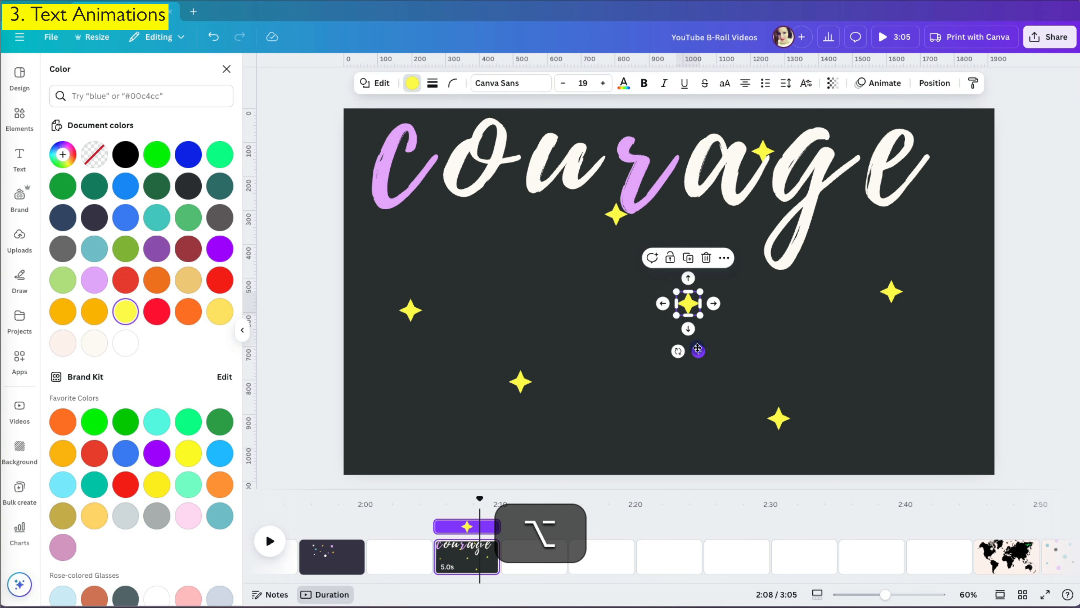
click(411, 473)
Select all the yellow star layers together and add the Flicker effect to them.
click(738, 83)
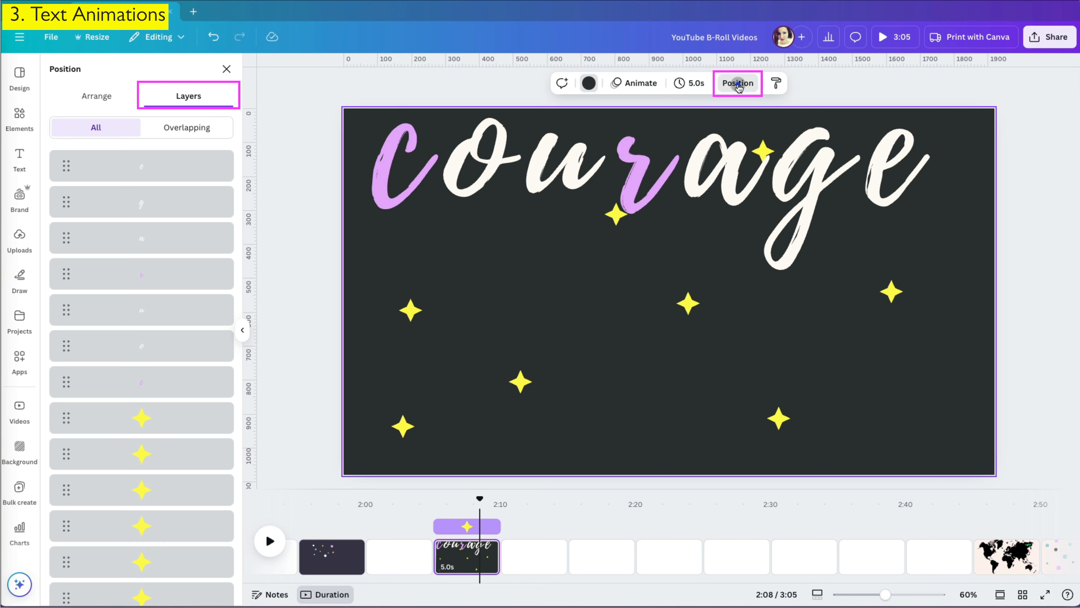
scroll(164, 369, down, 3)
click(164, 295)
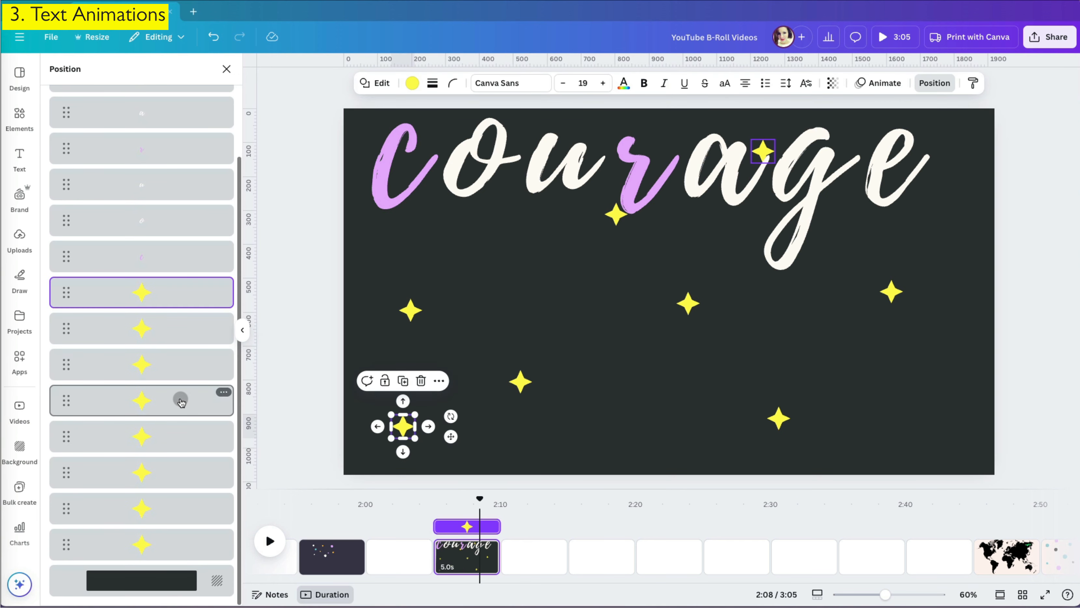
shift+click(171, 544)
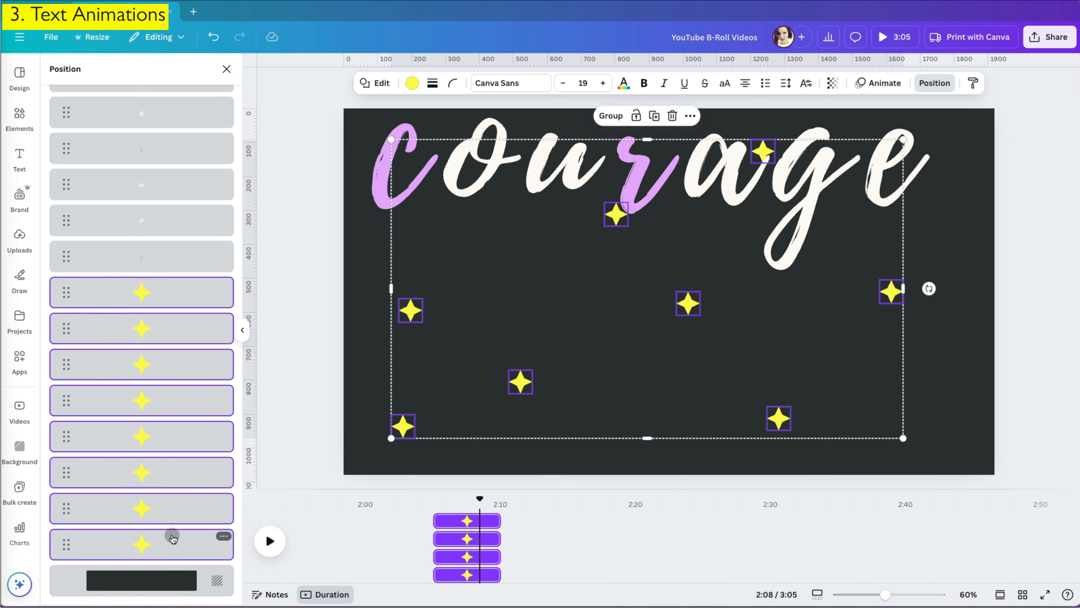
click(891, 81)
scroll(143, 324, down, 3)
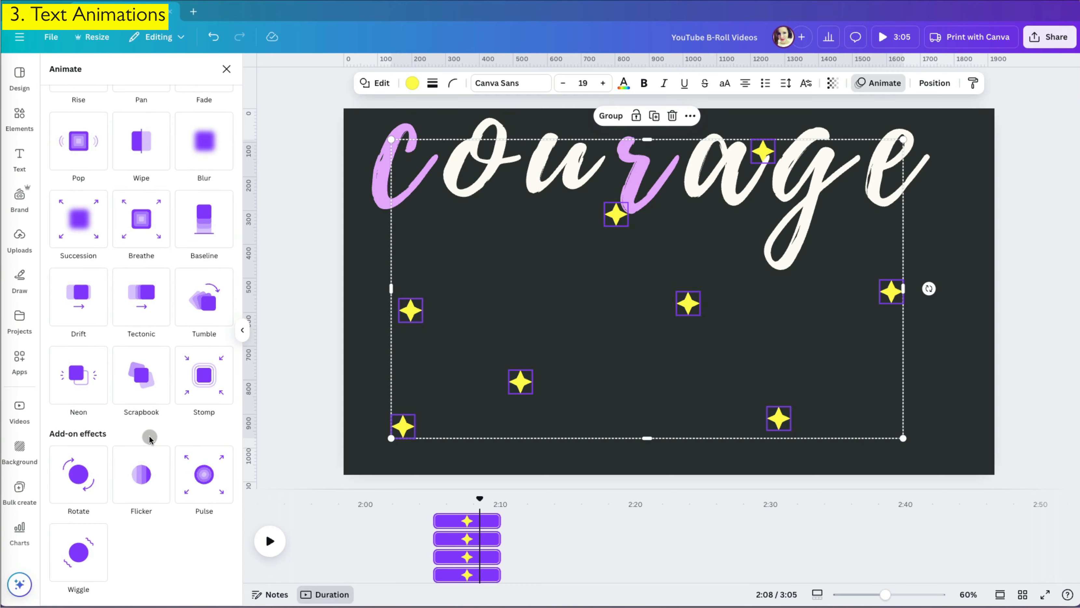
click(146, 461)
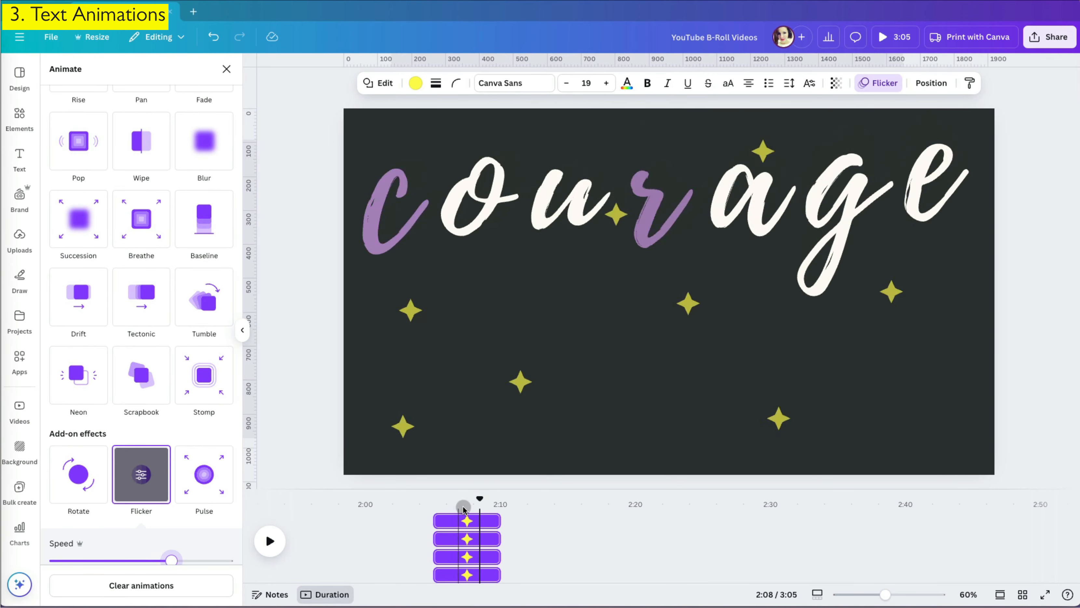
Recolour the letters c and r bright green and play the courage page's animation from its start.
drag(479, 499, 438, 500)
click(125, 159)
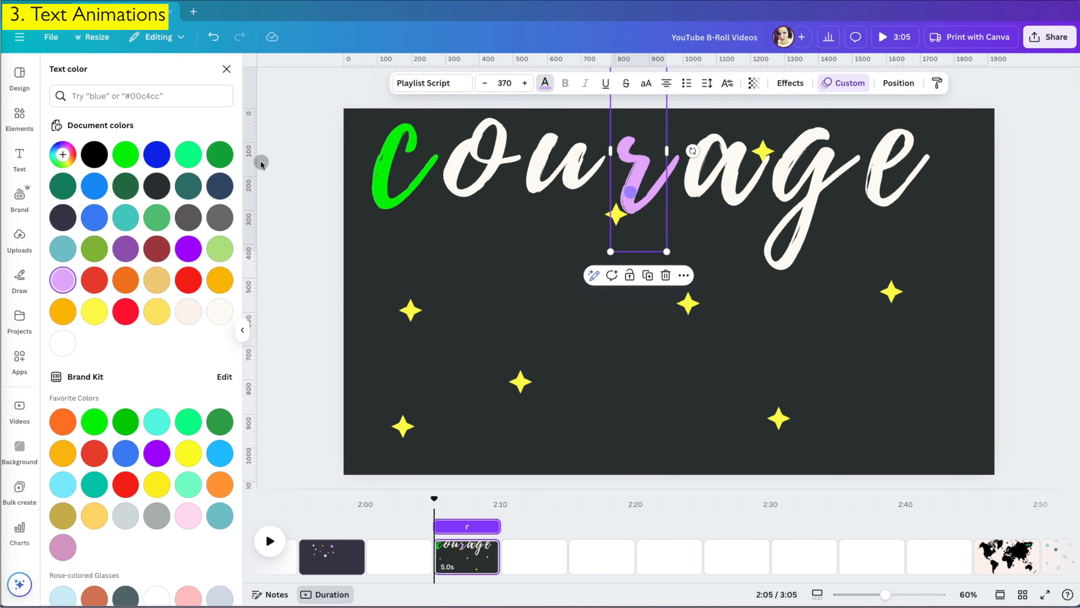
click(270, 541)
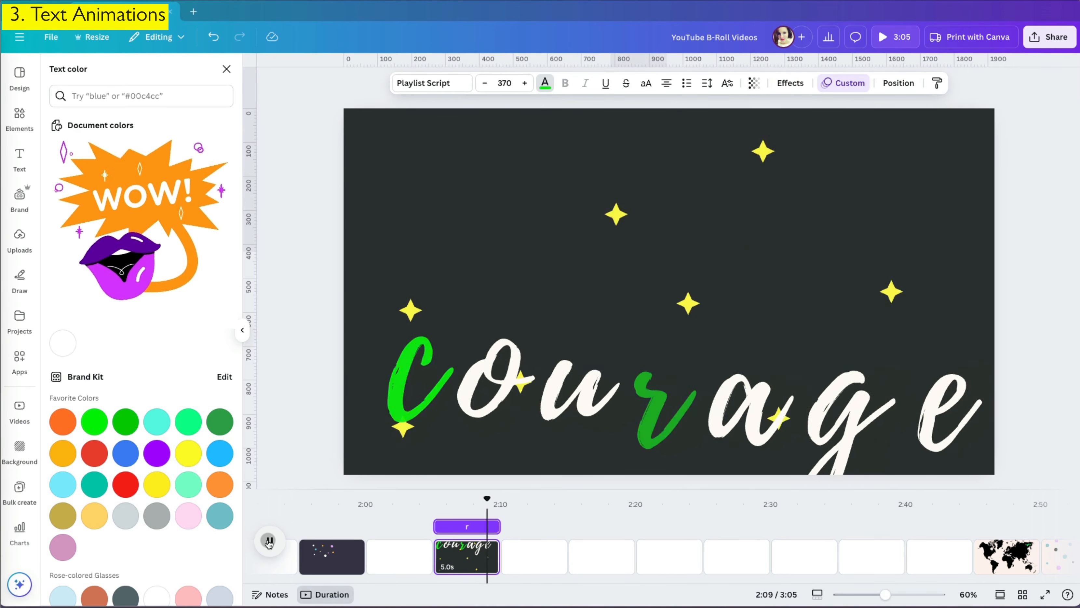
click(270, 541)
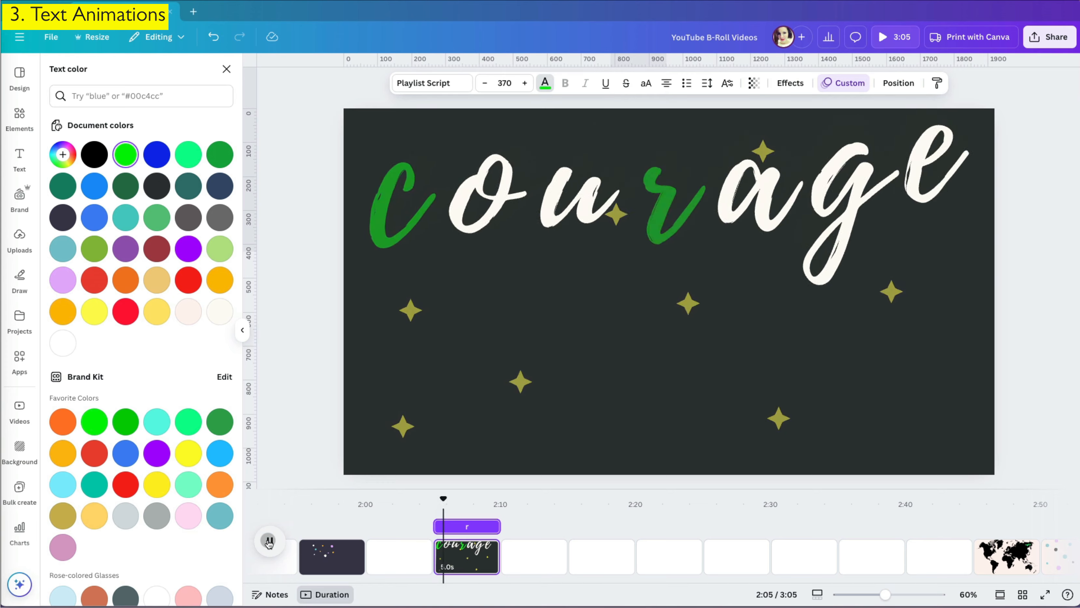